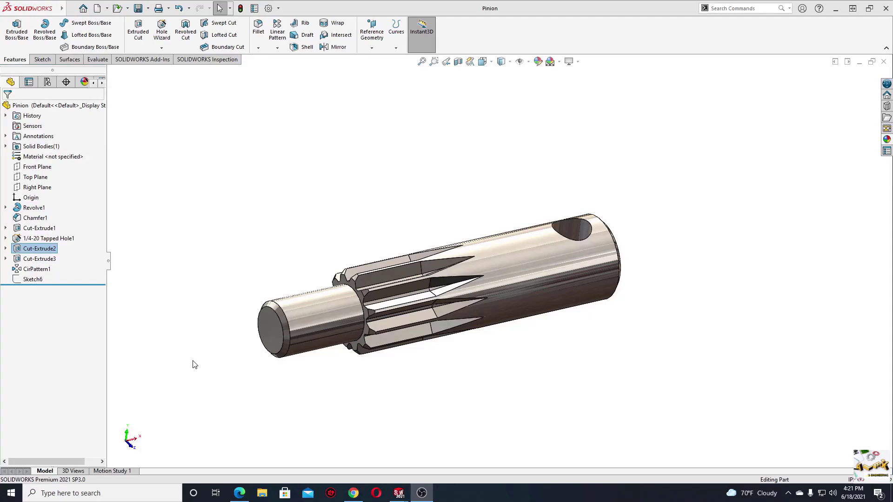
Step: Orbit and inspect the finished Pinion and Cremaliera rack parts
{"action": "mouse_move", "coordinate": [266, 379]}
{"action": "middle_mouse_down"}
{"action": "mouse_move", "coordinate": [227, 335]}
{"action": "mouse_move", "coordinate": [290, 342]}
{"action": "mouse_move", "coordinate": [284, 327]}
{"action": "mouse_move", "coordinate": [278, 358]}
{"action": "mouse_move", "coordinate": [355, 361]}
{"action": "mouse_move", "coordinate": [362, 342]}
{"action": "mouse_move", "coordinate": [278, 334]}
{"action": "mouse_move", "coordinate": [291, 342]}
{"action": "middle_mouse_up"}
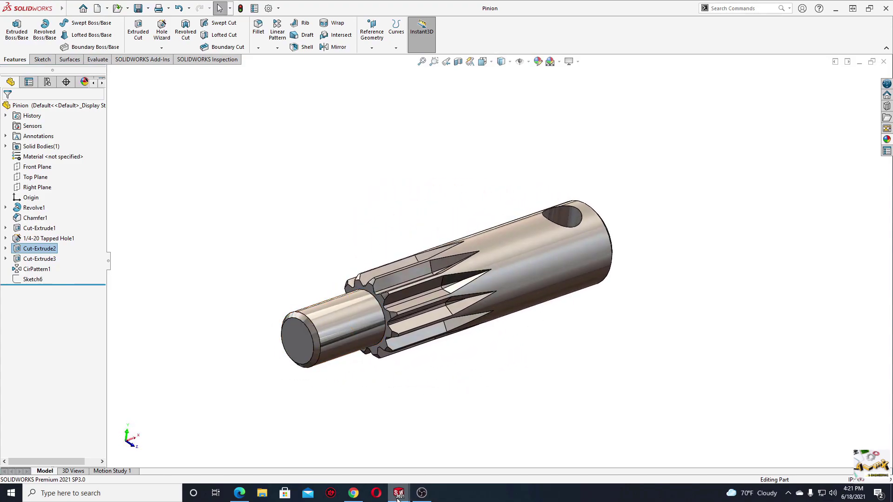
{"action": "left_click", "coordinate": [335, 440]}
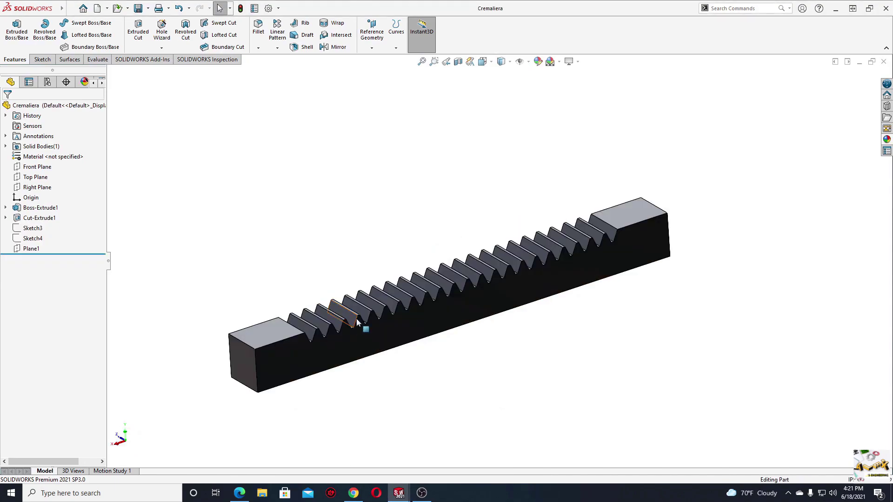
{"action": "mouse_move", "coordinate": [357, 322]}
{"action": "middle_mouse_down"}
{"action": "mouse_move", "coordinate": [462, 343]}
{"action": "mouse_move", "coordinate": [455, 303]}
{"action": "mouse_move", "coordinate": [463, 346]}
{"action": "middle_mouse_up"}
{"action": "mouse_move", "coordinate": [398, 493]}
{"action": "left_click", "coordinate": [448, 460]}
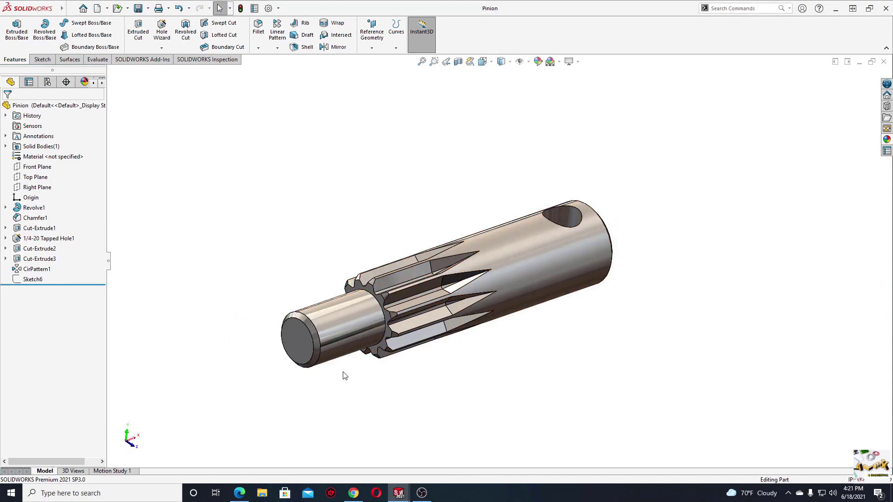
{"action": "mouse_move", "coordinate": [249, 326]}
{"action": "middle_mouse_down"}
{"action": "mouse_move", "coordinate": [267, 335]}
{"action": "mouse_move", "coordinate": [247, 307]}
{"action": "mouse_move", "coordinate": [148, 295]}
{"action": "mouse_move", "coordinate": [155, 307]}
{"action": "middle_mouse_up"}
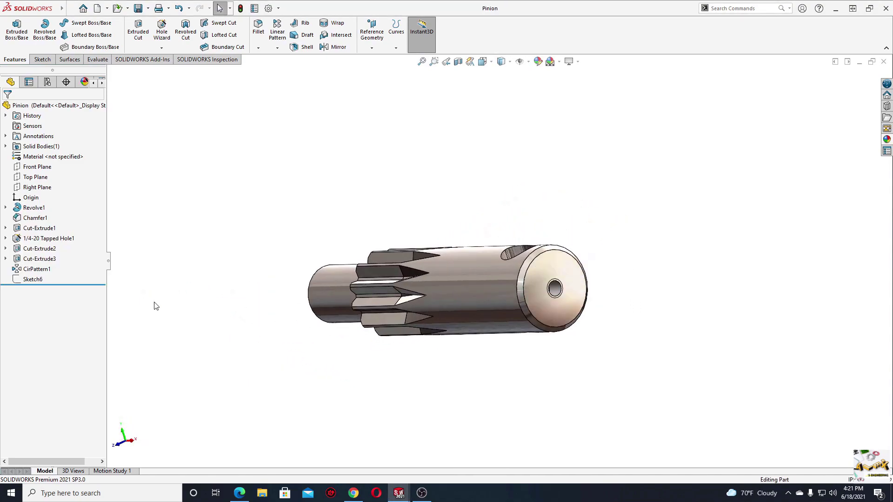
Step: Create a new part with a Plain White scene and sketch on its Front Plane
{"action": "left_click", "coordinate": [97, 8]}
{"action": "left_click", "coordinate": [366, 360]}
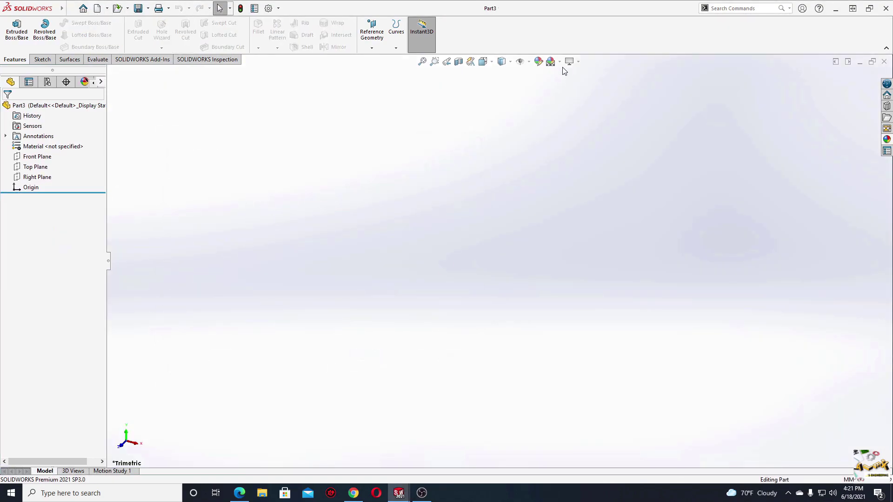
{"action": "left_click", "coordinate": [559, 62]}
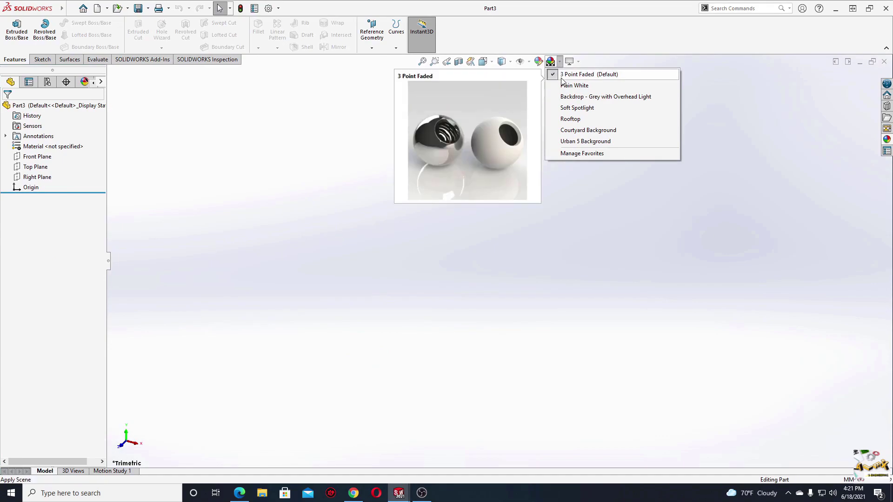
{"action": "left_click", "coordinate": [563, 84]}
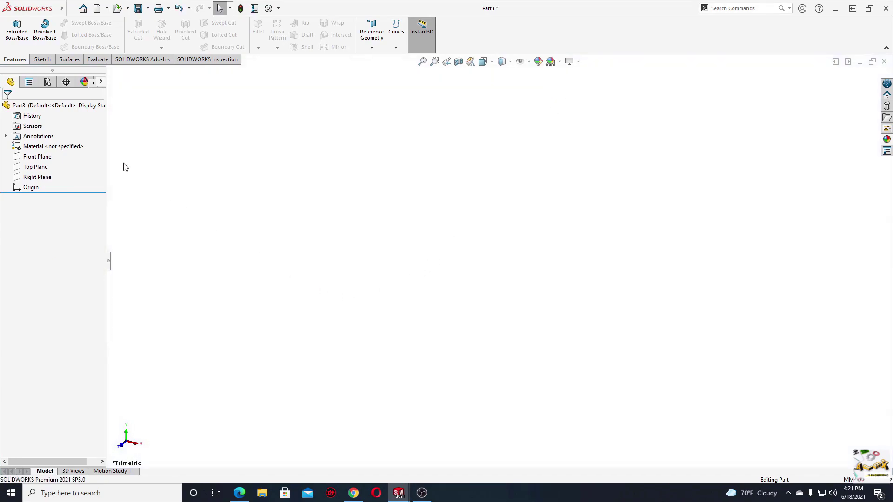
{"action": "left_click", "coordinate": [37, 157]}
{"action": "left_click", "coordinate": [49, 142]}
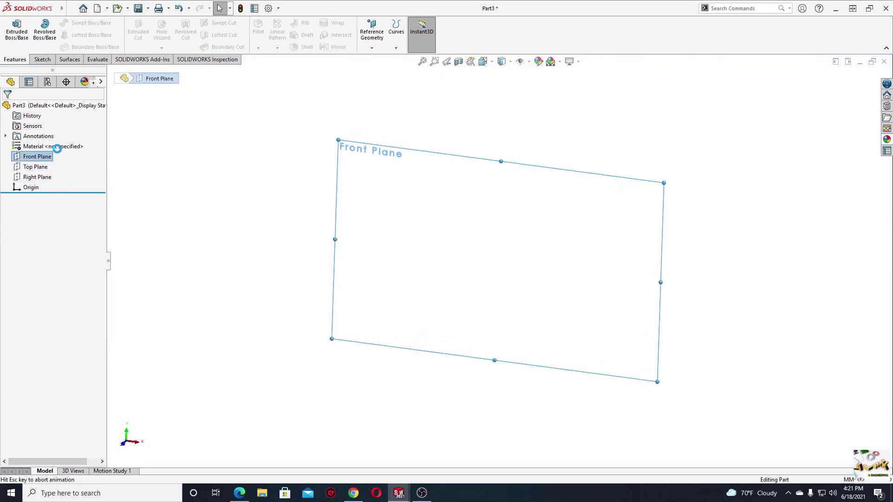
Step: Draw a closed six-line stepped profile starting and ending at the origin
{"action": "left_click", "coordinate": [253, 255]}
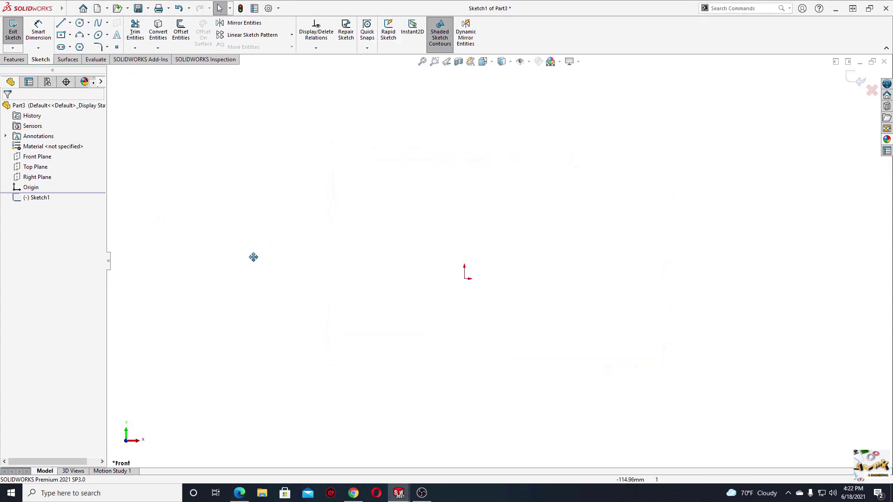
{"action": "key", "text": "l"}
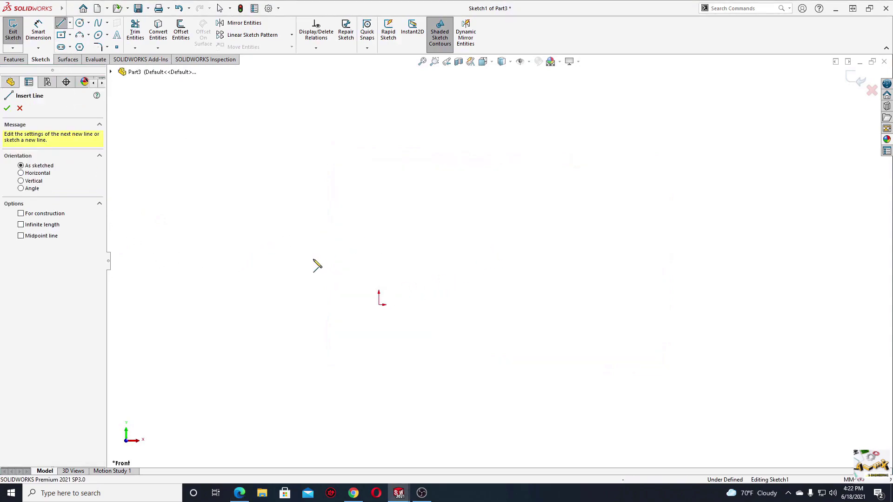
{"action": "left_click", "coordinate": [379, 305]}
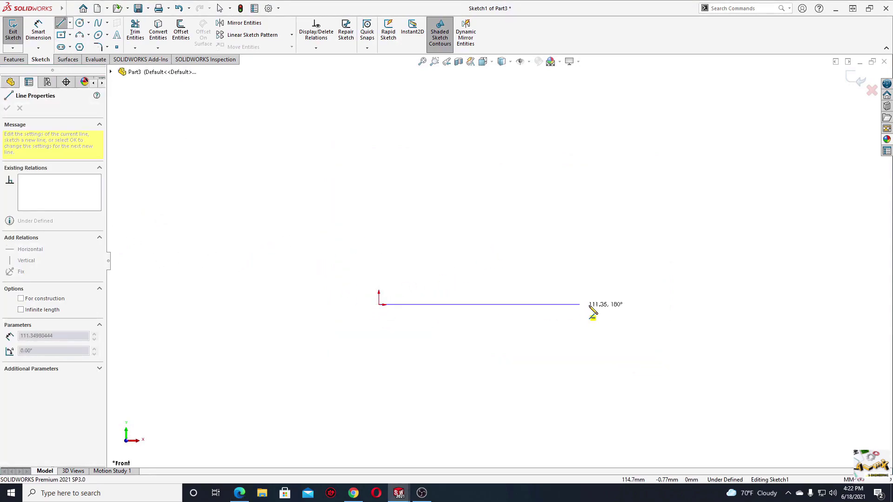
{"action": "left_click", "coordinate": [666, 305]}
{"action": "left_click", "coordinate": [666, 244]}
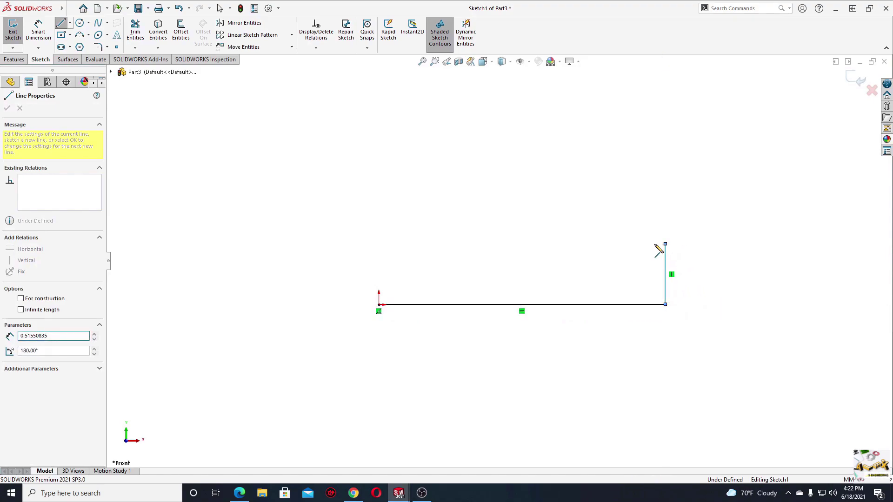
{"action": "left_click", "coordinate": [502, 244]}
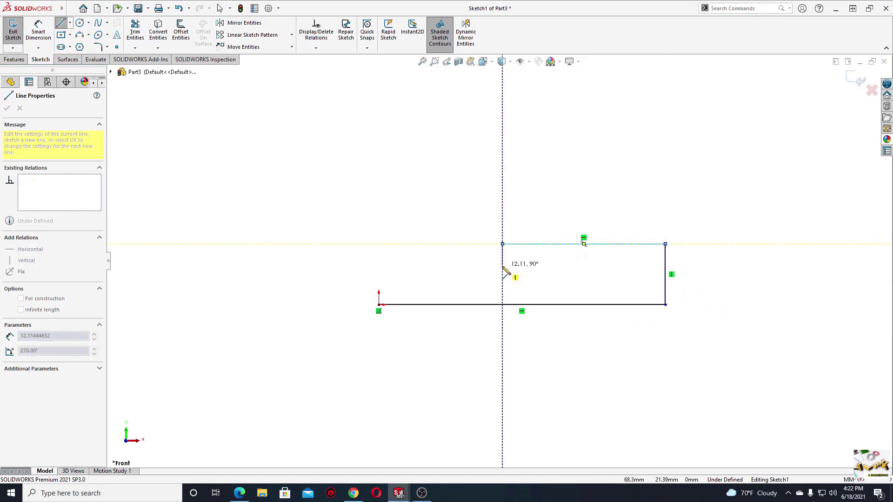
{"action": "left_click", "coordinate": [502, 265]}
{"action": "left_click", "coordinate": [379, 266]}
{"action": "left_click", "coordinate": [379, 305]}
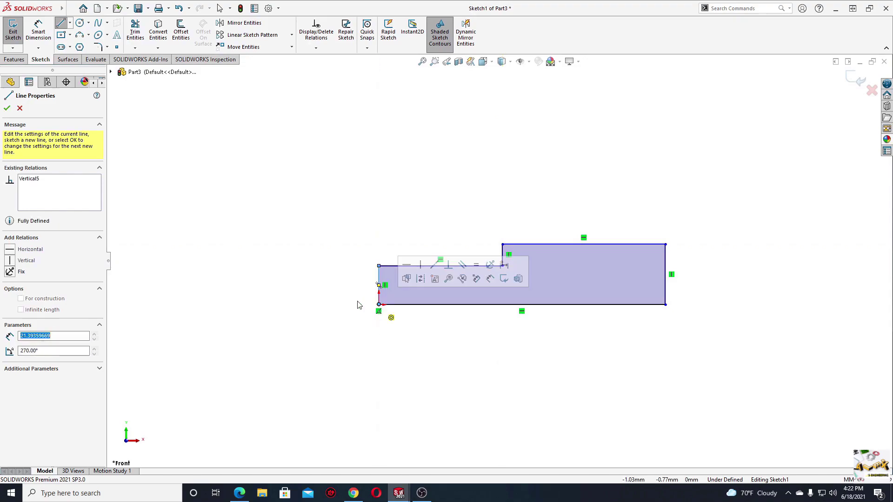
{"action": "key", "text": "Escape"}
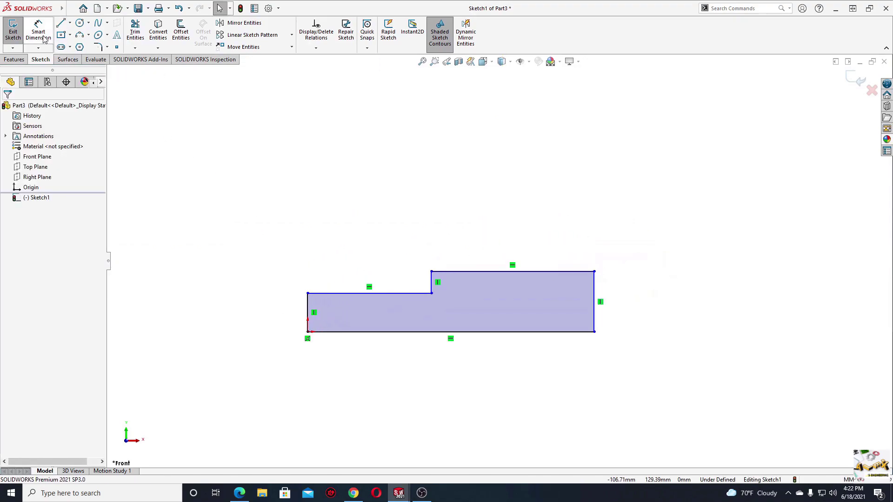
Step: Switch the document unit system to inches (IPS) from the status bar
{"action": "middle_click_drag", "start_coordinate": [303, 222], "coordinate": [255, 241], "text": "ctrl"}
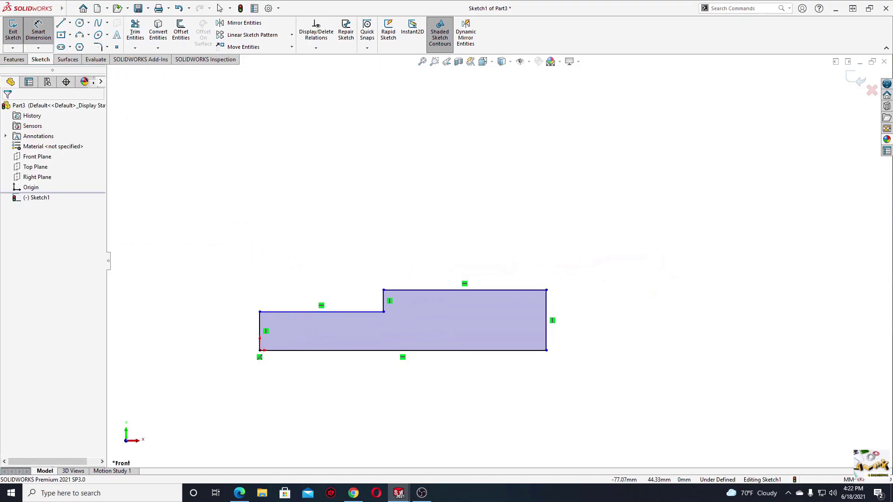
{"action": "left_click", "coordinate": [262, 329]}
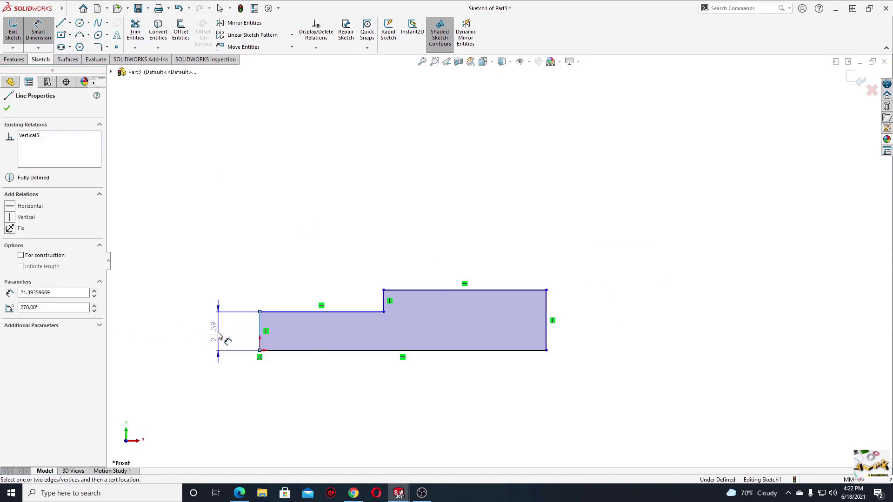
{"action": "key", "text": "Escape"}
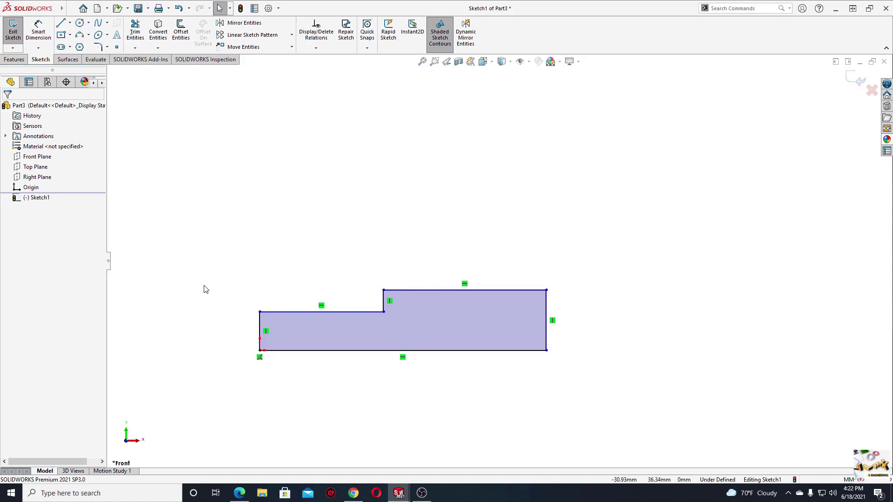
{"action": "left_click", "coordinate": [856, 480]}
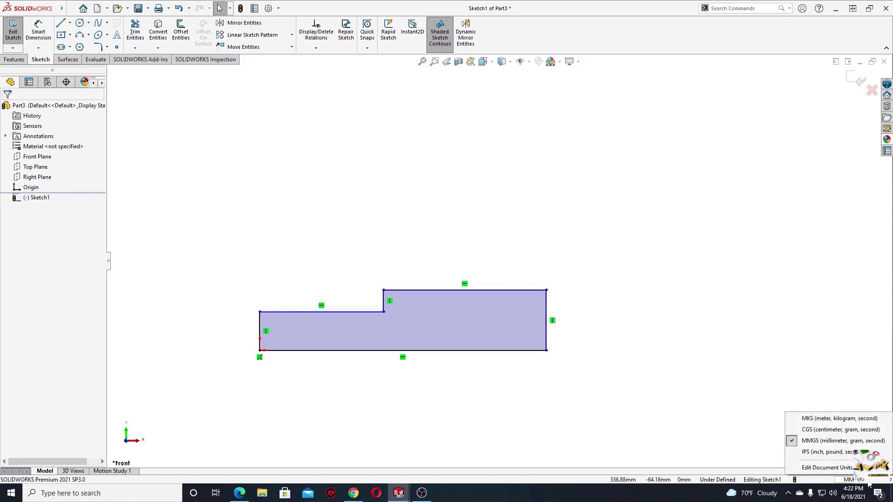
{"action": "left_click", "coordinate": [808, 454]}
Step: Reopen Sketch1 and dimension the left edge height to 0.79/2 in
{"action": "key", "text": "ctrl+b"}
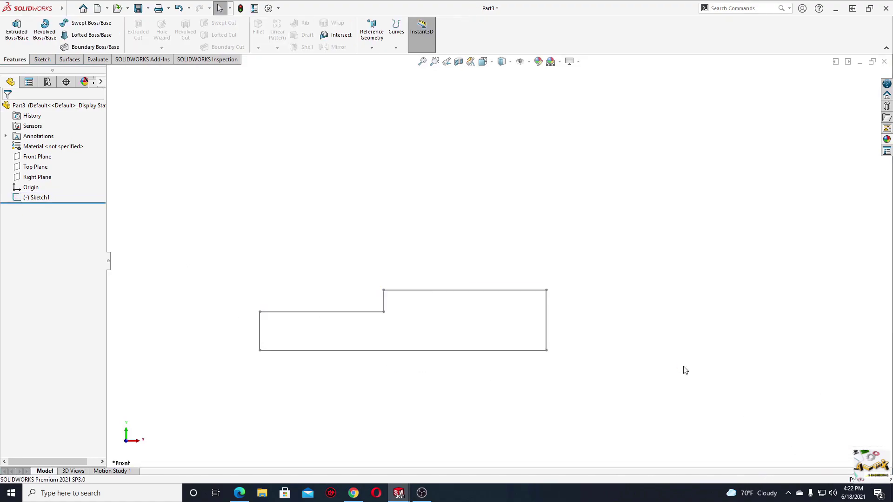
{"action": "left_click", "coordinate": [37, 197]}
{"action": "left_click", "coordinate": [42, 173]}
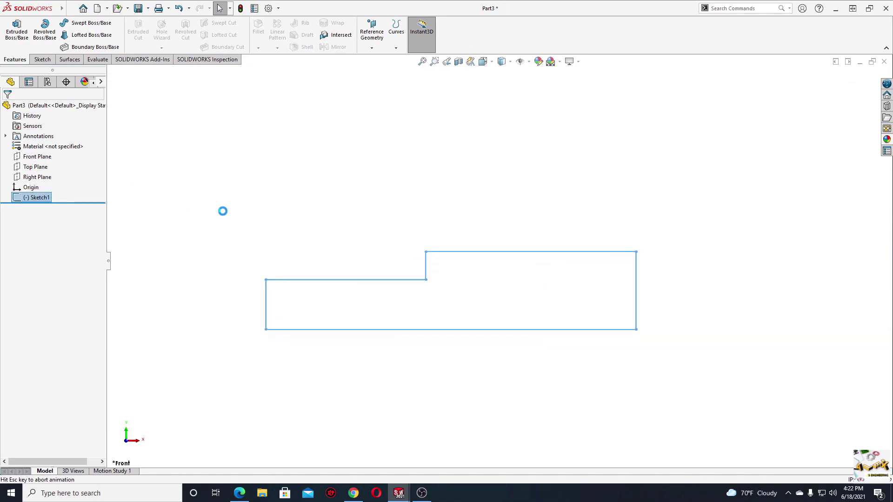
{"action": "left_click", "coordinate": [39, 32]}
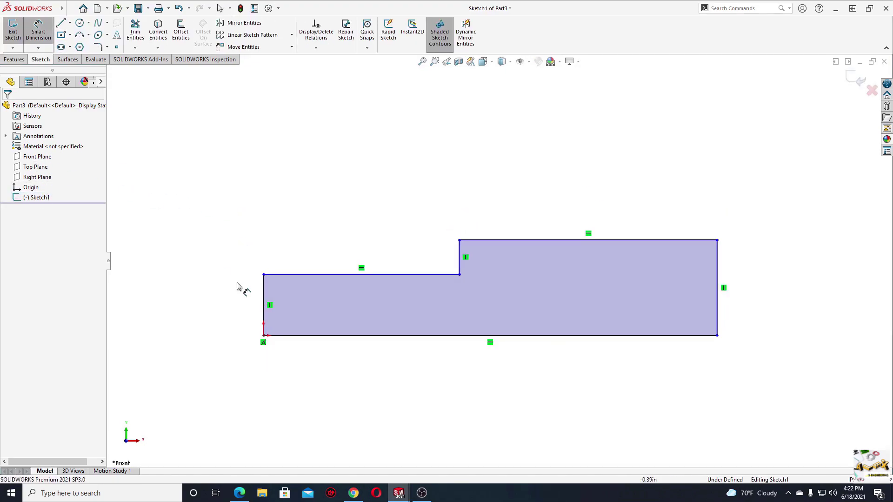
{"action": "left_click", "coordinate": [262, 292]}
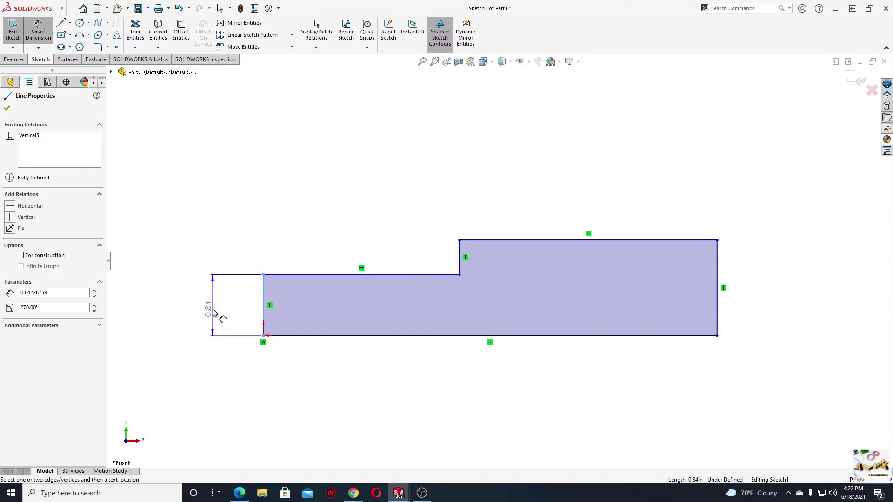
{"action": "left_click", "coordinate": [214, 311]}
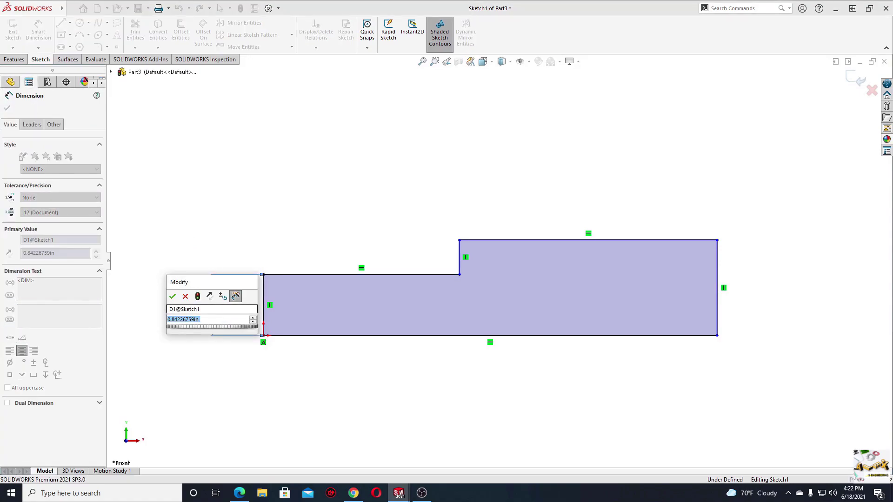
{"action": "type", "text": "0.7"}
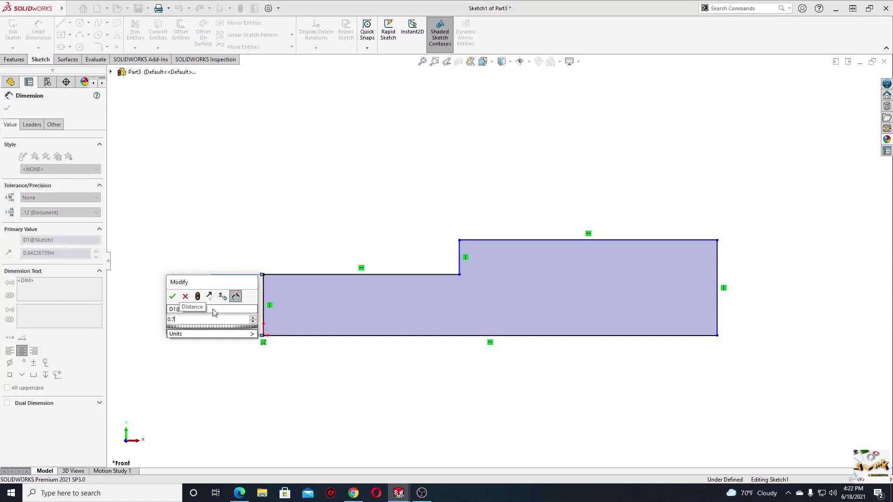
{"action": "type", "text": "49/"}
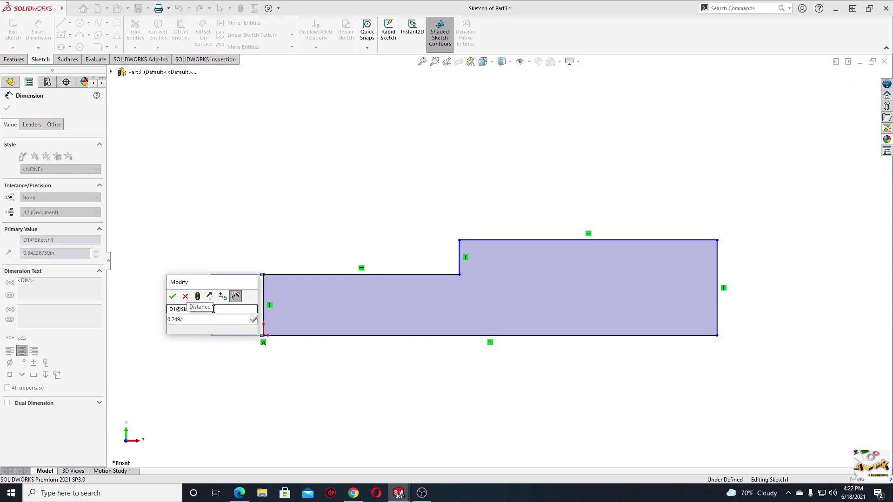
{"action": "type", "text": "2"}
{"action": "key", "text": "Return"}
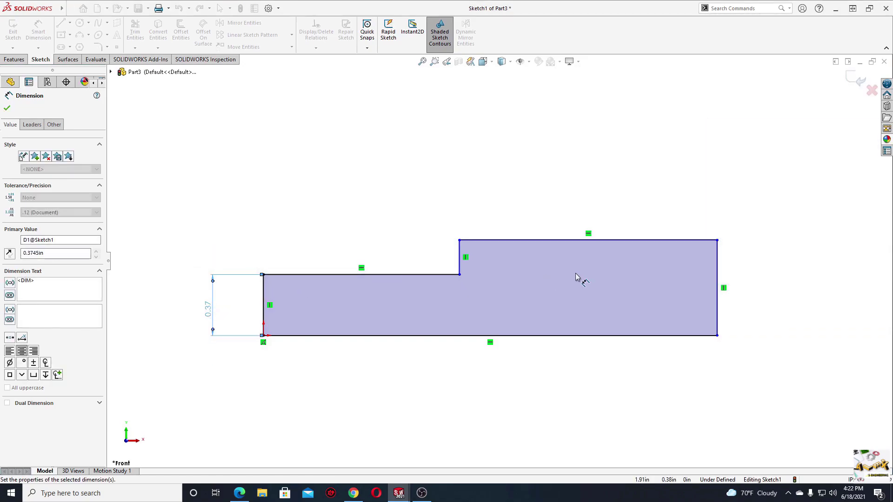
Step: Dimension the right edge to 1.124/2, bottom length 5.00, and step length 1.187 in
{"action": "left_click", "coordinate": [719, 274]}
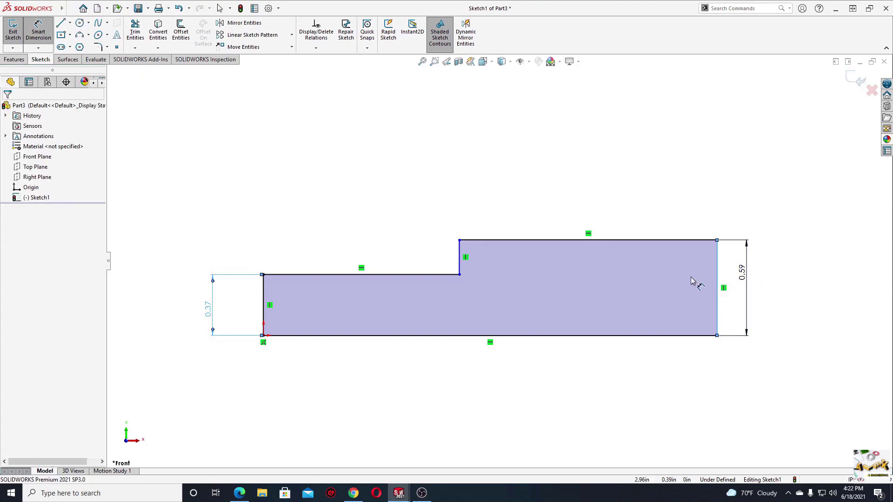
{"action": "left_click", "coordinate": [744, 286]}
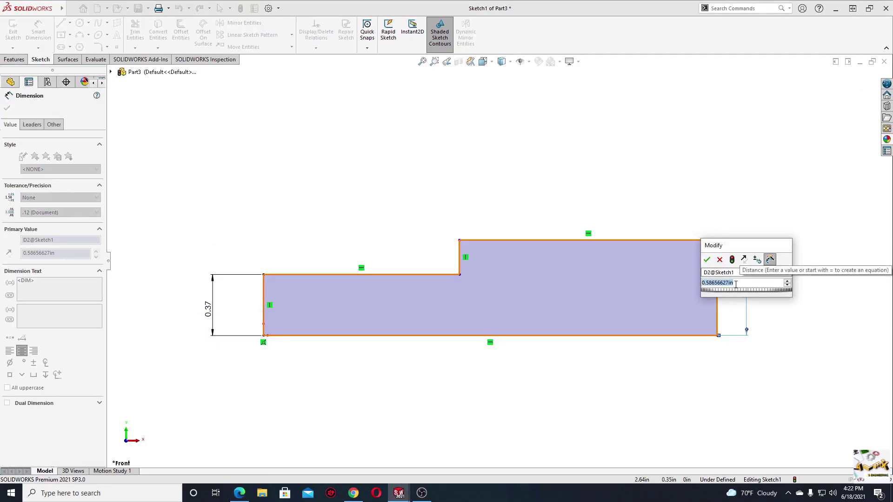
{"action": "type", "text": "1."}
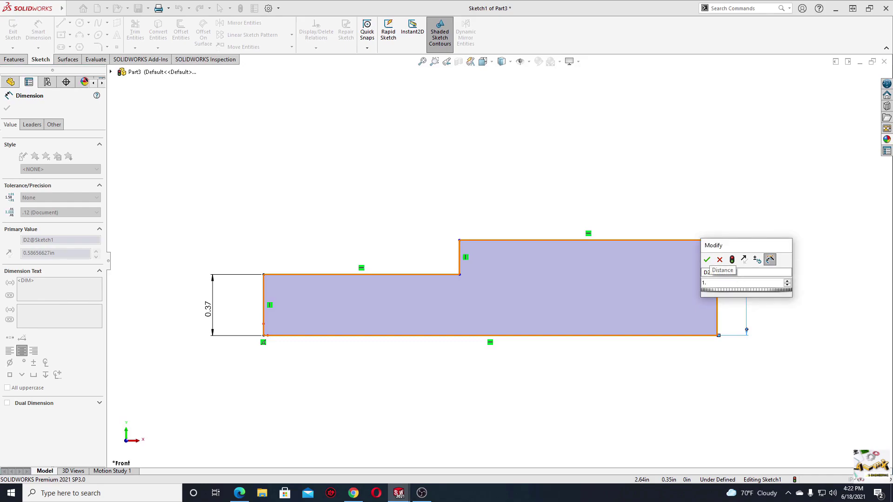
{"action": "type", "text": "124"}
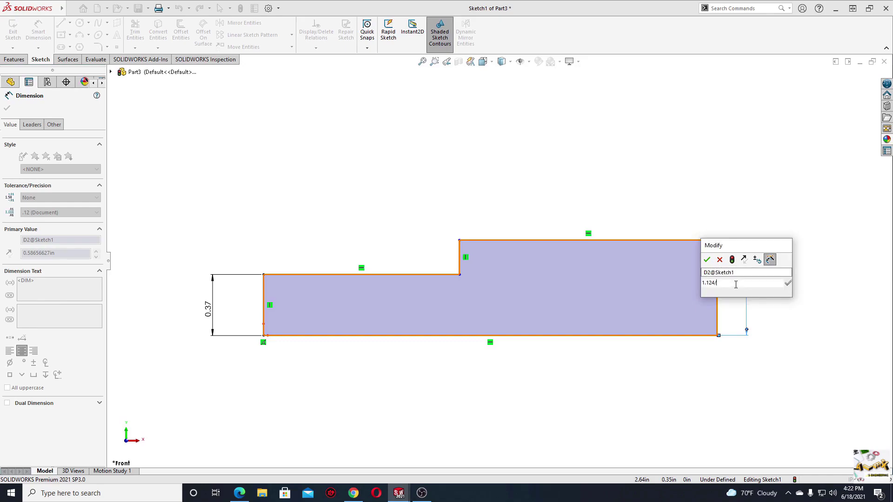
{"action": "type", "text": "/2"}
{"action": "key", "text": "Return"}
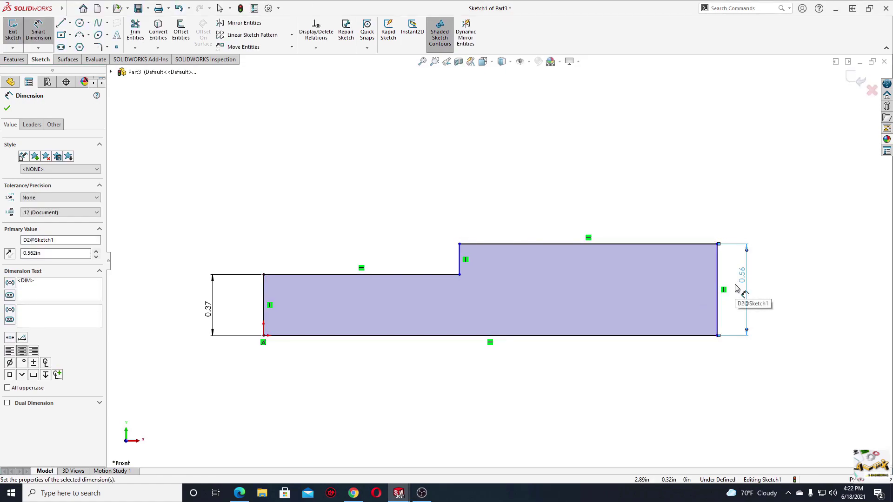
{"action": "left_click", "coordinate": [468, 335]}
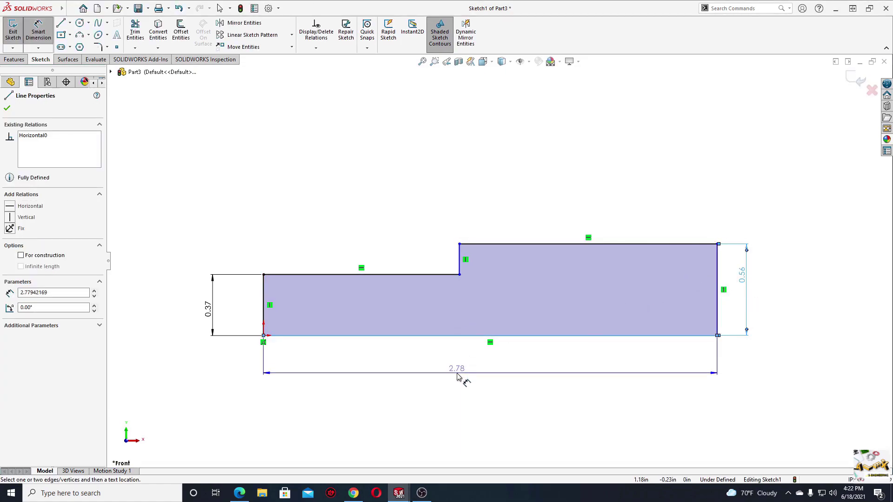
{"action": "left_click", "coordinate": [457, 377]}
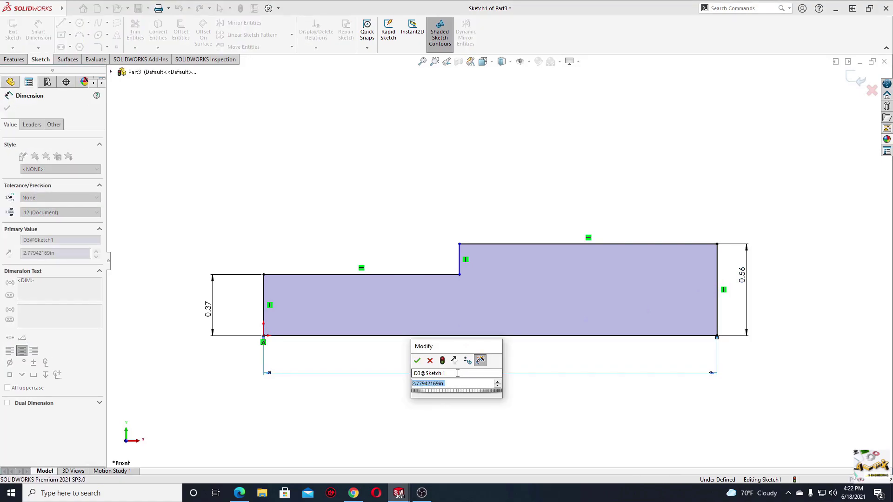
{"action": "type", "text": "5"}
{"action": "key", "text": "Return"}
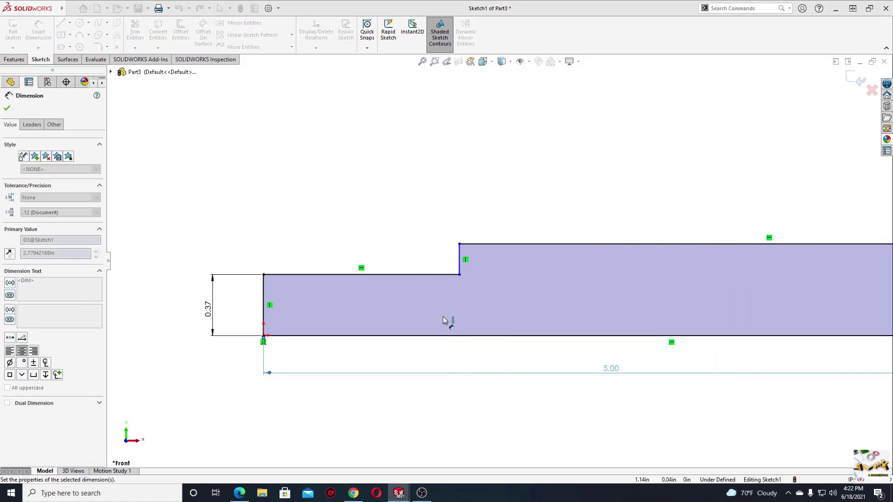
{"action": "left_click", "coordinate": [400, 275]}
{"action": "left_click", "coordinate": [367, 159]}
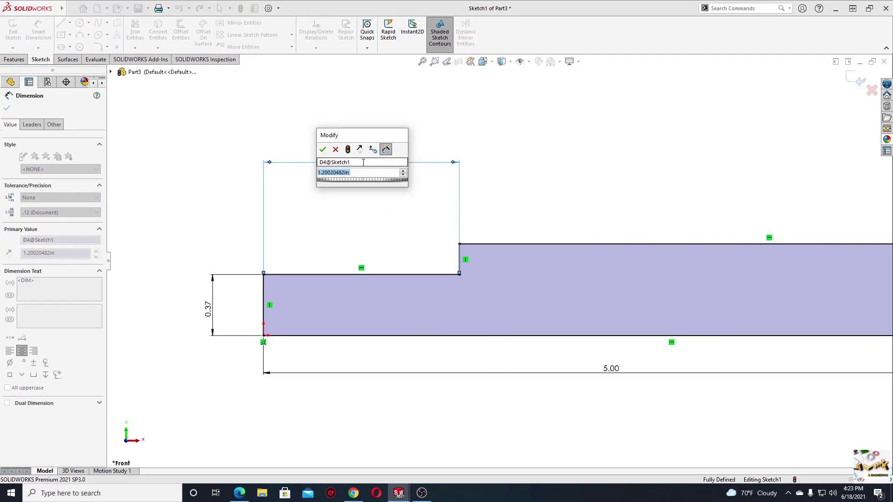
{"action": "type", "text": "1.187"}
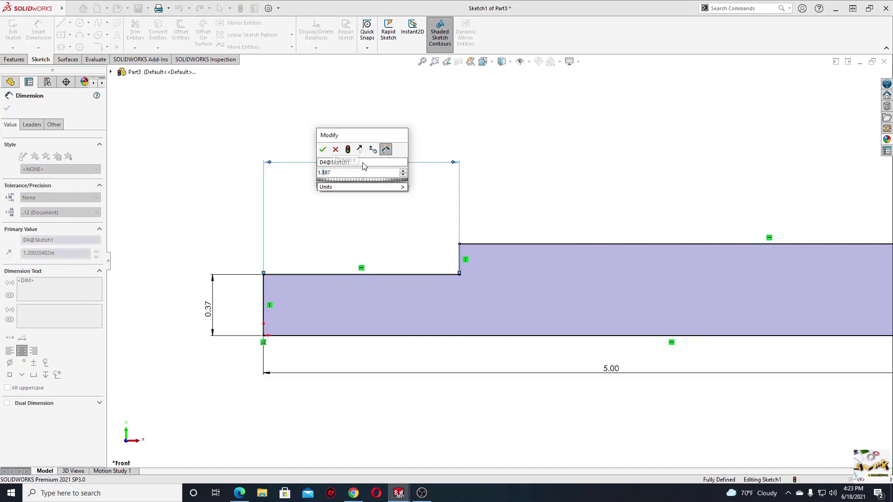
{"action": "key", "text": "Return"}
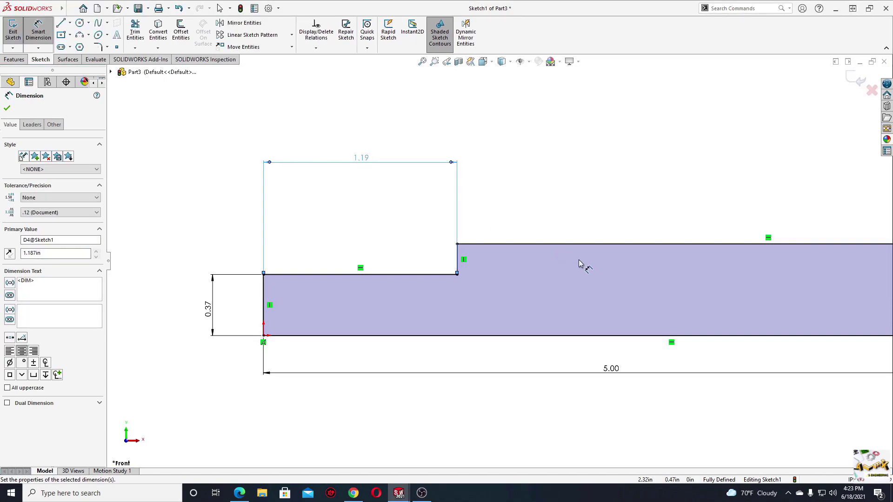
Step: Revolve Sketch1 360° about its bottom edge to create Revolve1, a solid stepped shaft
{"action": "key", "text": "f"}
{"action": "right_click", "coordinate": [318, 175]}
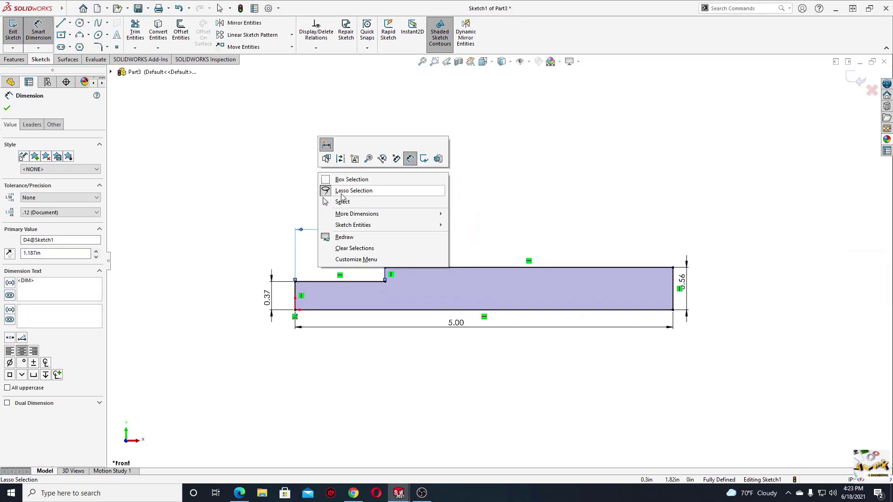
{"action": "left_click", "coordinate": [330, 201]}
{"action": "left_click", "coordinate": [15, 59]}
{"action": "left_click", "coordinate": [45, 28]}
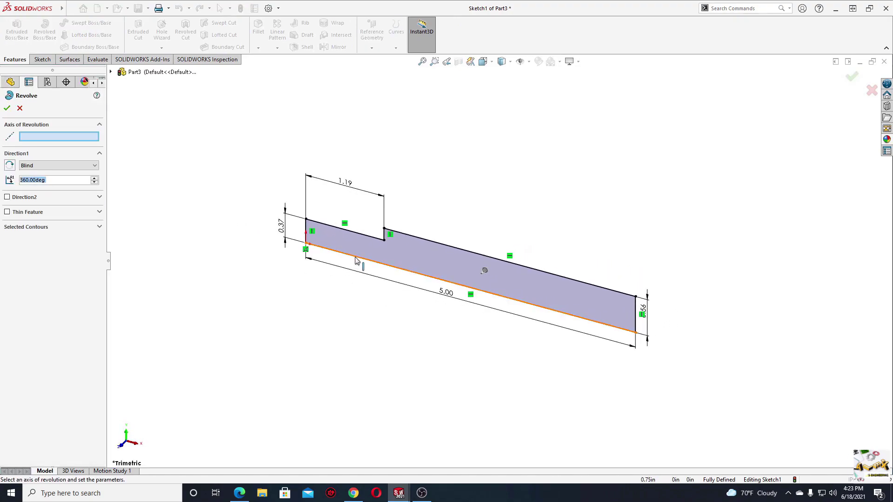
{"action": "left_click", "coordinate": [356, 260]}
{"action": "left_click", "coordinate": [7, 109]}
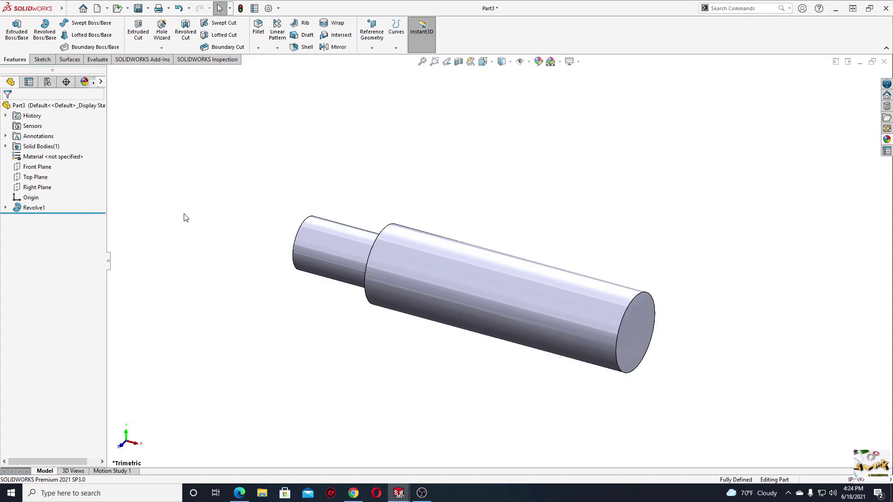
{"action": "left_click", "coordinate": [37, 166]}
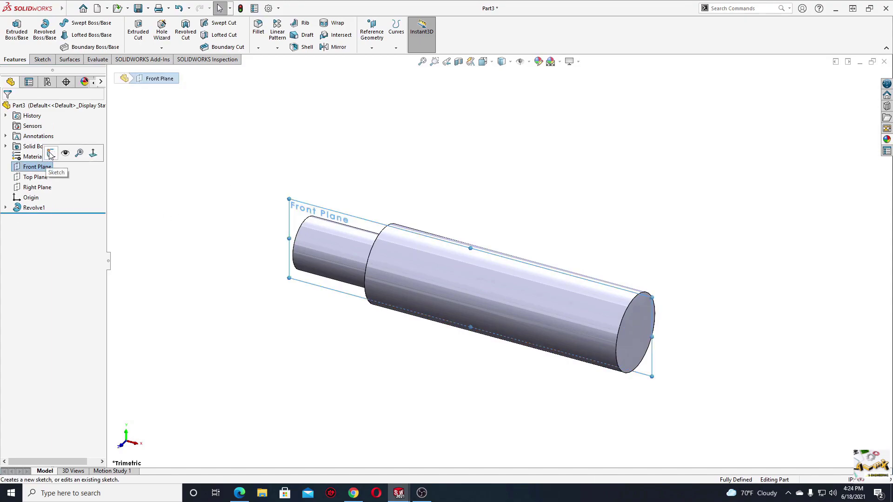
Step: Sketch a circle on the front plane centred on the shaft axis near the right end
{"action": "key", "text": "ctrl+8"}
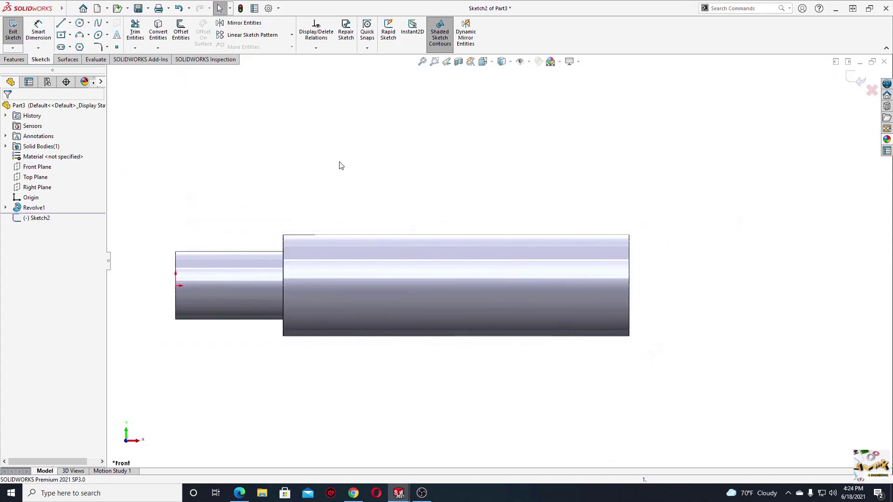
{"action": "left_click", "coordinate": [80, 23]}
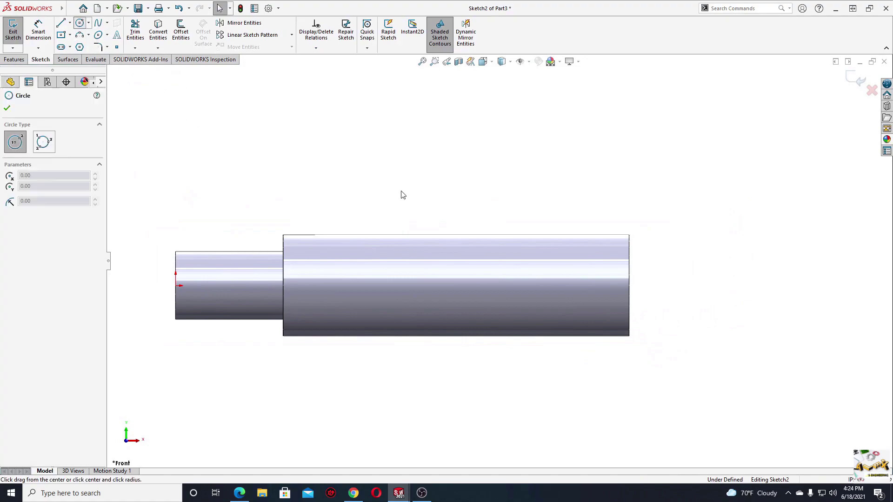
{"action": "left_click", "coordinate": [580, 286]}
{"action": "left_click", "coordinate": [595, 301]}
{"action": "key", "text": "Escape"}
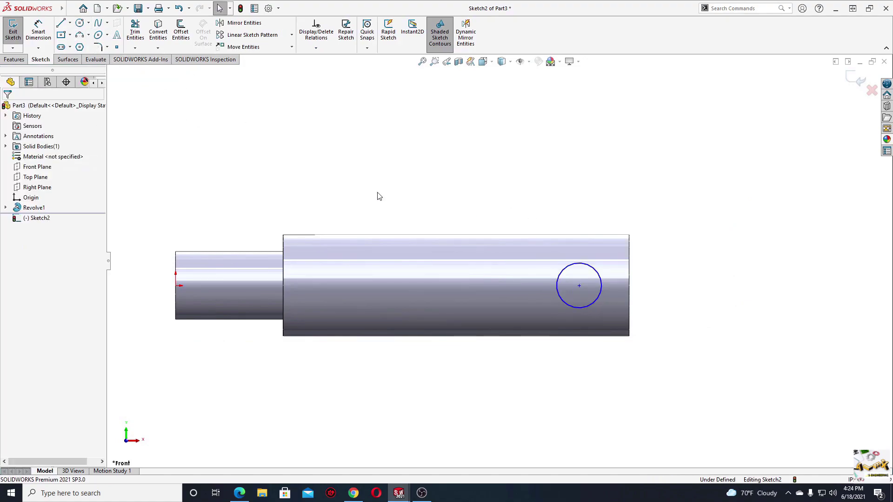
Step: Dimension the circle to Ø0.52 and its centre 0.50 from the shaft's right end
{"action": "left_click", "coordinate": [38, 30]}
{"action": "middle_click_drag", "start_coordinate": [566, 298], "coordinate": [579, 298], "text": "ctrl"}
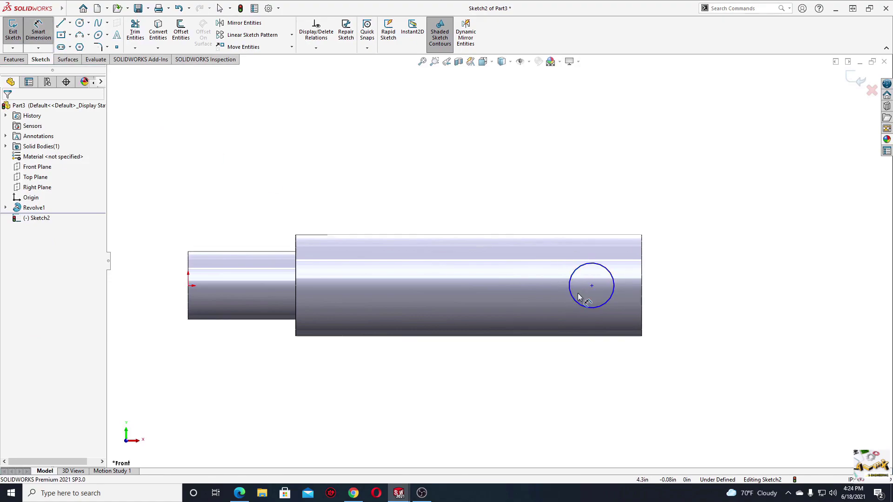
{"action": "left_click", "coordinate": [614, 284]}
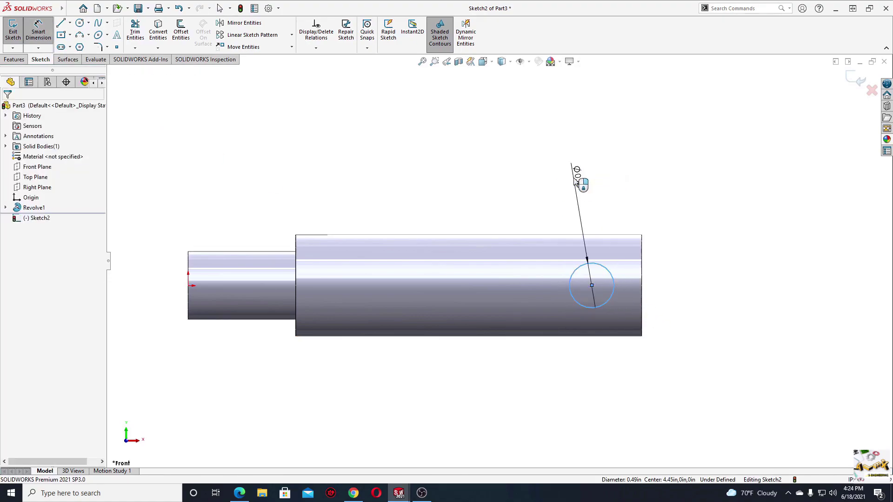
{"action": "left_click", "coordinate": [575, 177]}
{"action": "type", "text": "0.515"}
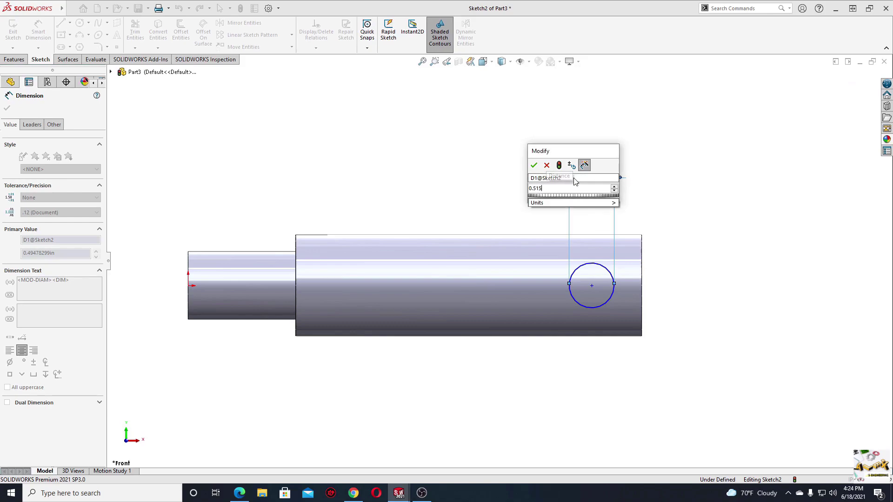
{"action": "key", "text": "Escape"}
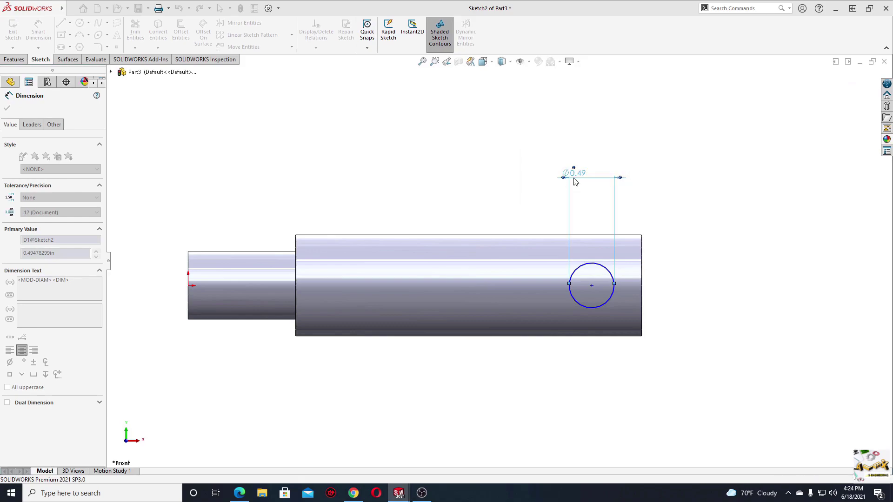
{"action": "key", "text": "Return"}
{"action": "left_click", "coordinate": [592, 285]}
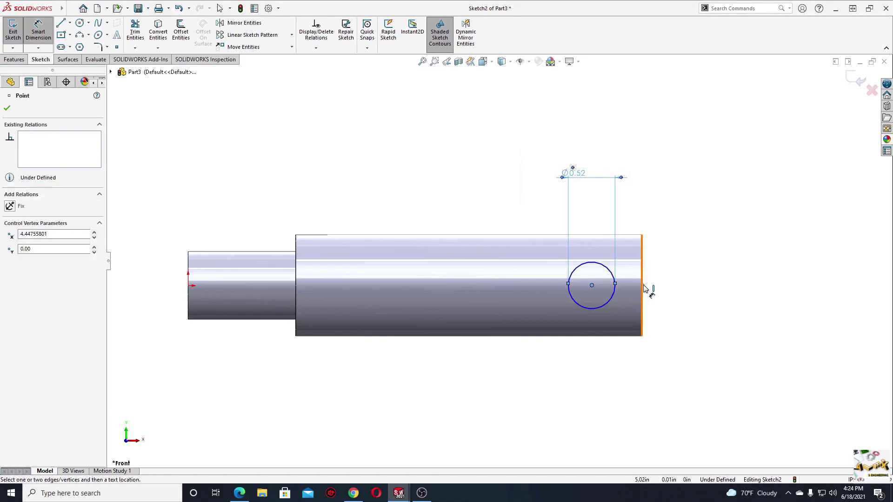
{"action": "left_click", "coordinate": [632, 212]}
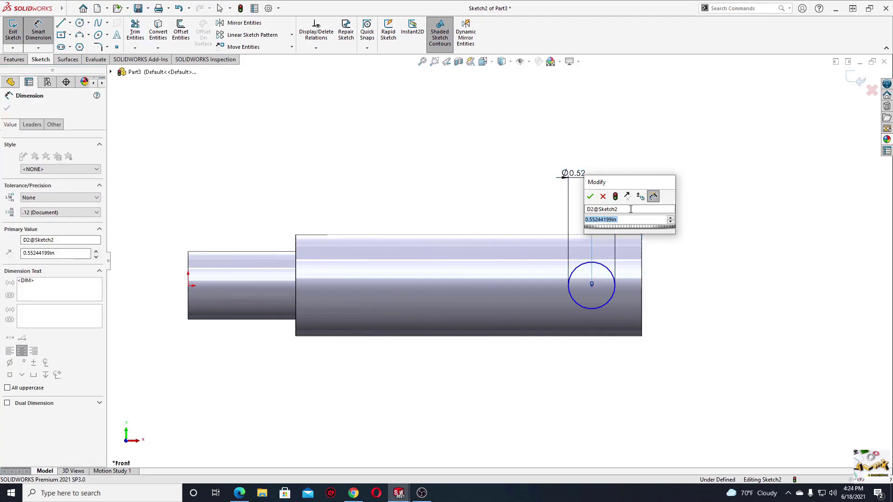
{"action": "type", "text": "0.5"}
{"action": "key", "text": "Return"}
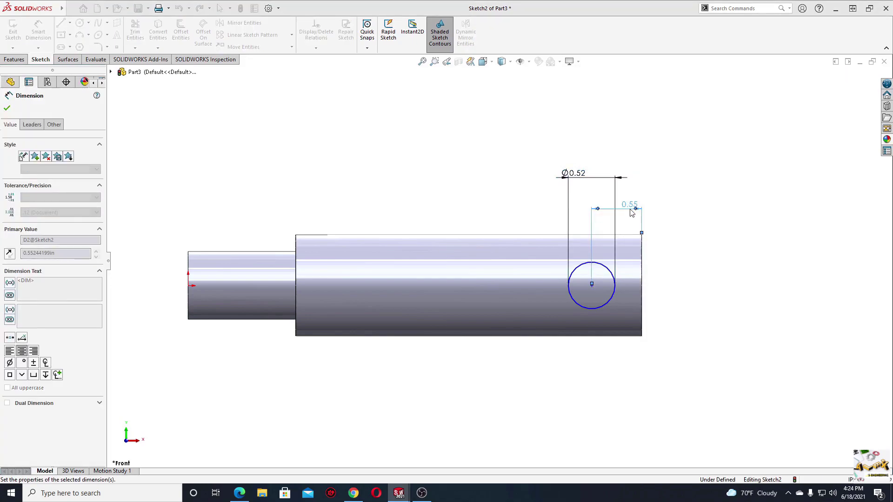
Step: Add a Horizontal relation between the circle centre and the sketch origin
{"action": "right_click", "coordinate": [379, 155]}
{"action": "left_click", "coordinate": [406, 189]}
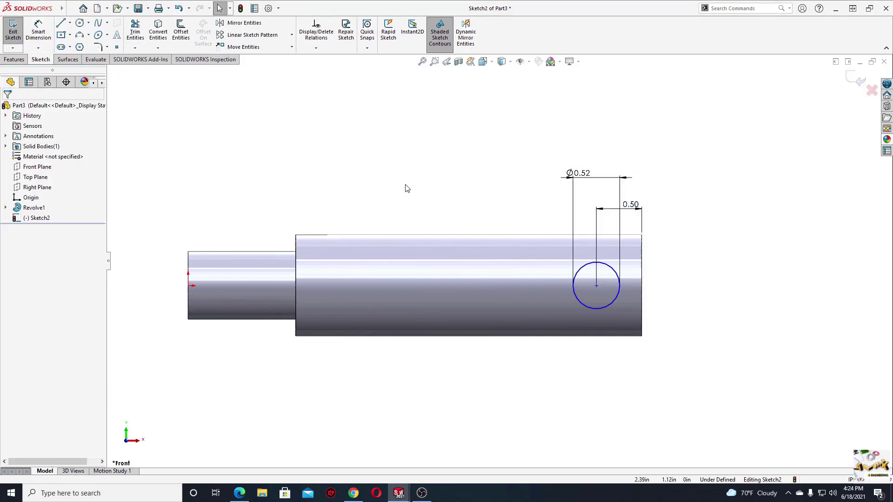
{"action": "left_click", "coordinate": [596, 285]}
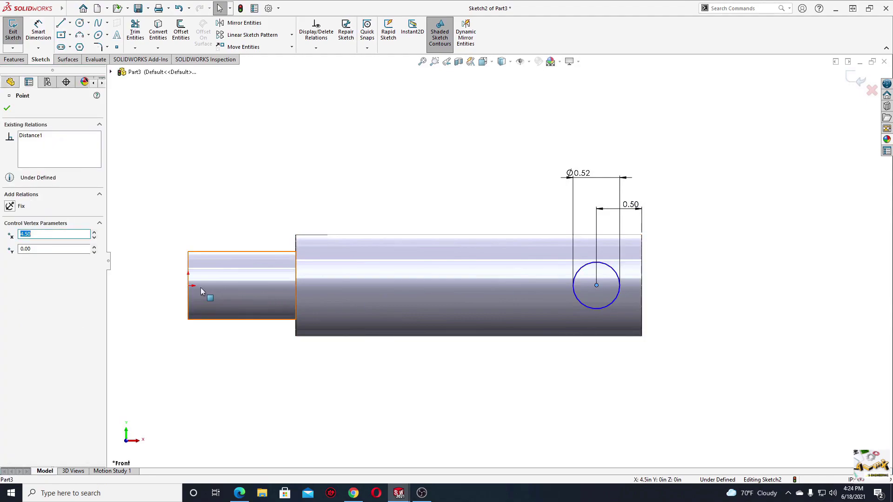
{"action": "left_click", "coordinate": [188, 286], "text": "ctrl"}
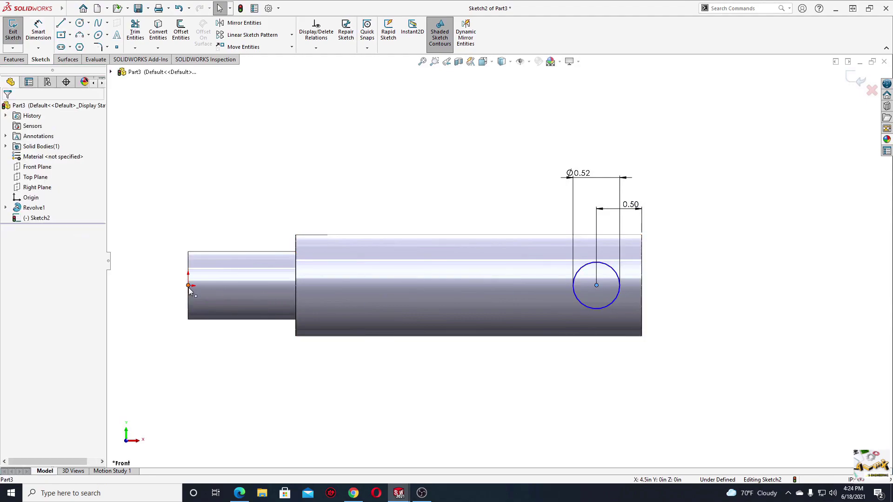
{"action": "left_click", "coordinate": [596, 286], "text": "ctrl"}
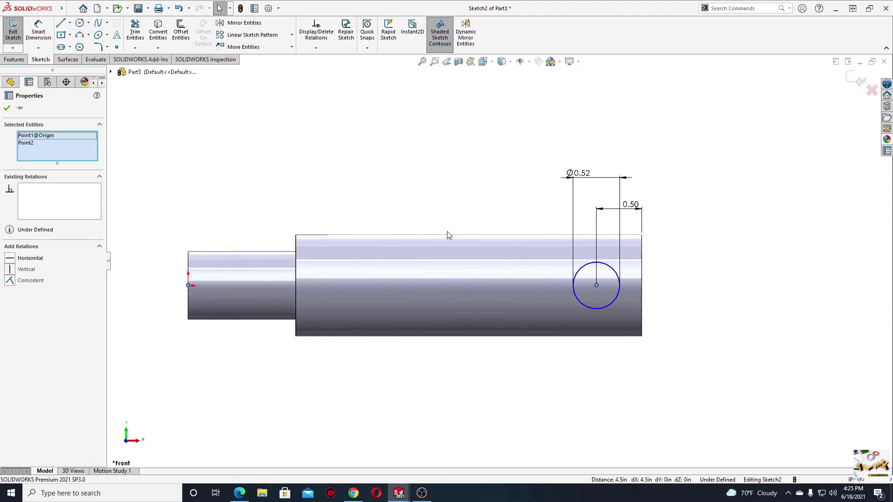
{"action": "left_click", "coordinate": [12, 258]}
{"action": "key", "text": "Escape"}
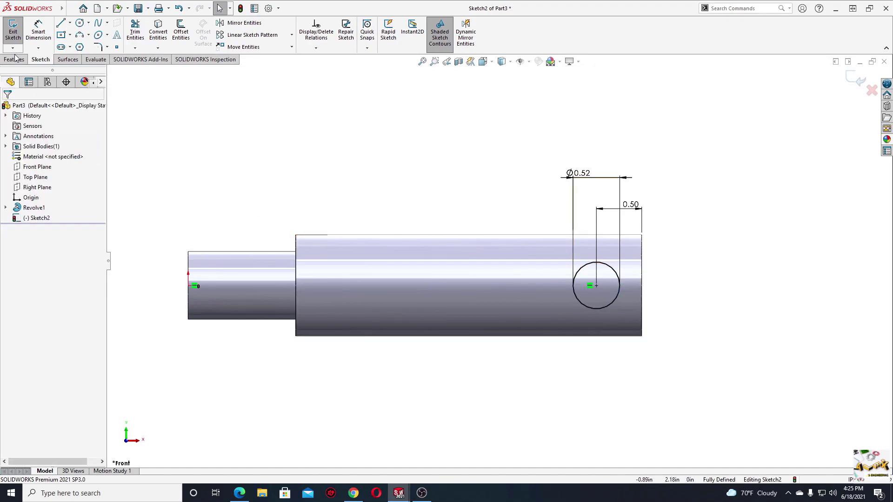
{"action": "left_click", "coordinate": [23, 60]}
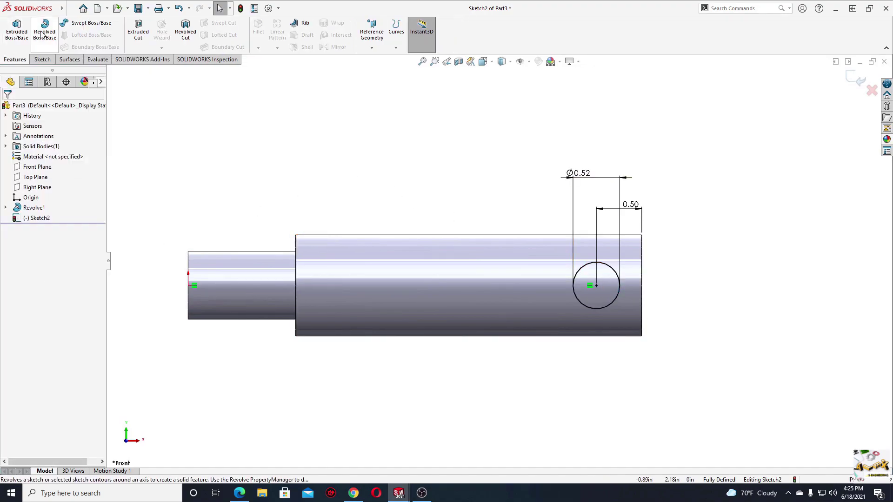
Step: Cut-extrude the Ø0.52 circle with Through All - Both to form the cross hole
{"action": "left_click", "coordinate": [138, 31]}
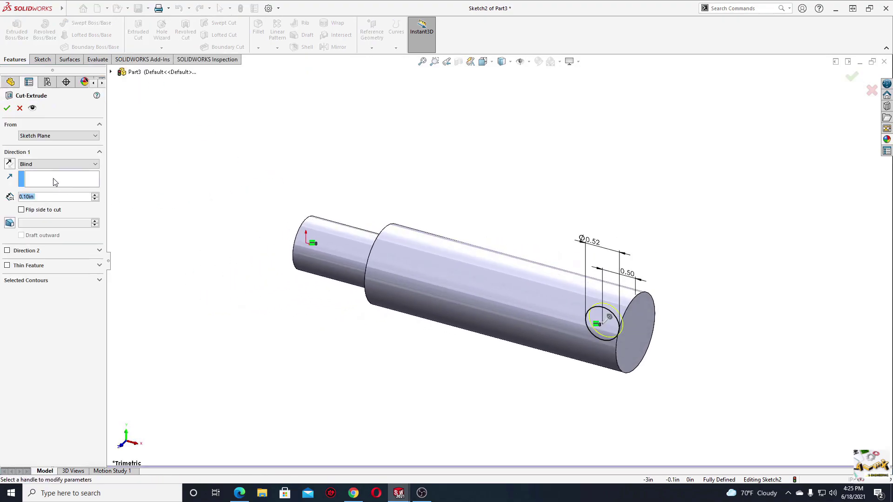
{"action": "left_click", "coordinate": [39, 164]}
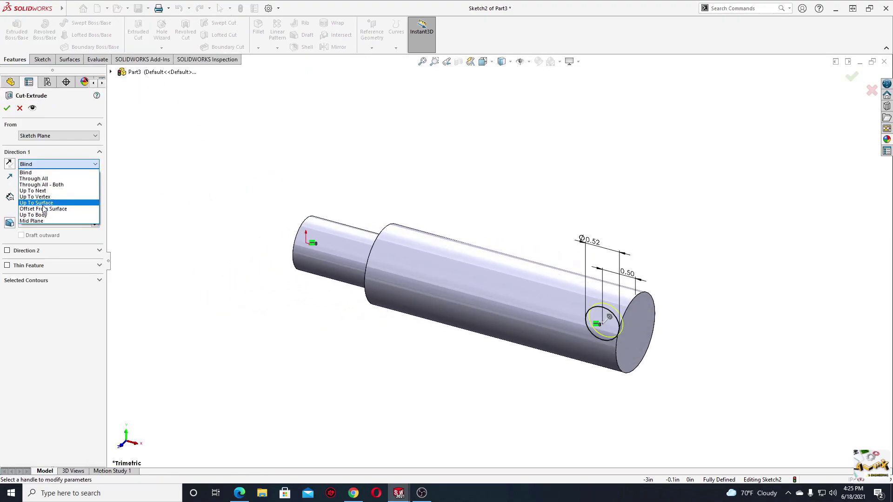
{"action": "left_click", "coordinate": [44, 186]}
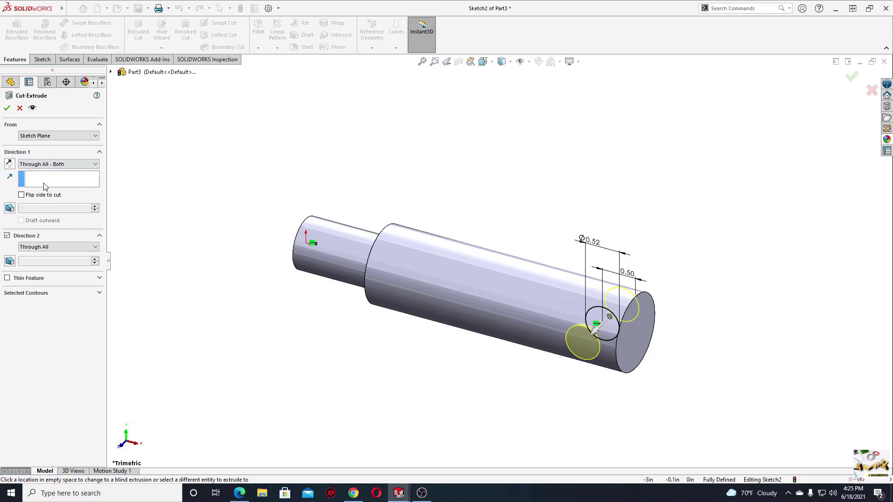
{"action": "left_click", "coordinate": [7, 108]}
{"action": "scroll", "coordinate": [339, 259], "scroll_direction": "up", "scroll_amount": 3}
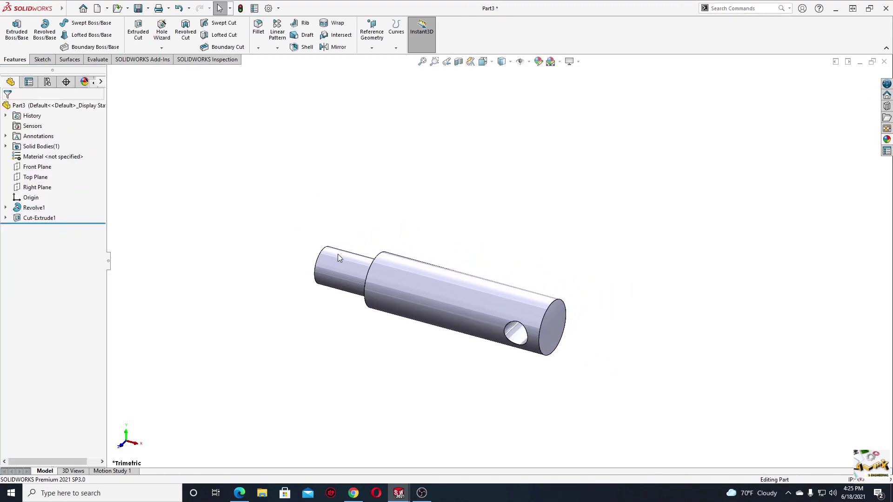
{"action": "mouse_move", "coordinate": [340, 259]}
{"action": "middle_mouse_down"}
{"action": "mouse_move", "coordinate": [365, 219]}
{"action": "mouse_move", "coordinate": [405, 243]}
{"action": "mouse_move", "coordinate": [361, 237]}
{"action": "middle_mouse_up"}
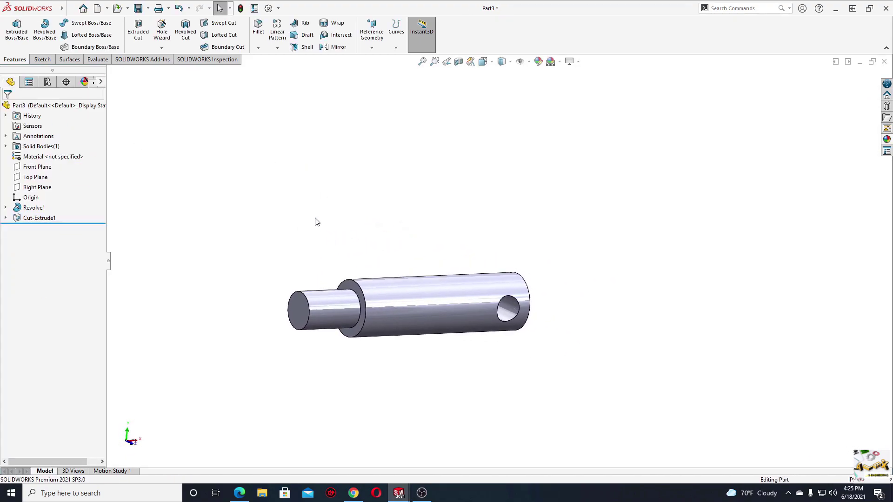
Step: Chamfer the small-end, shoulder and large-end circular edges at 0.0625 in × 45°
{"action": "left_click", "coordinate": [258, 49]}
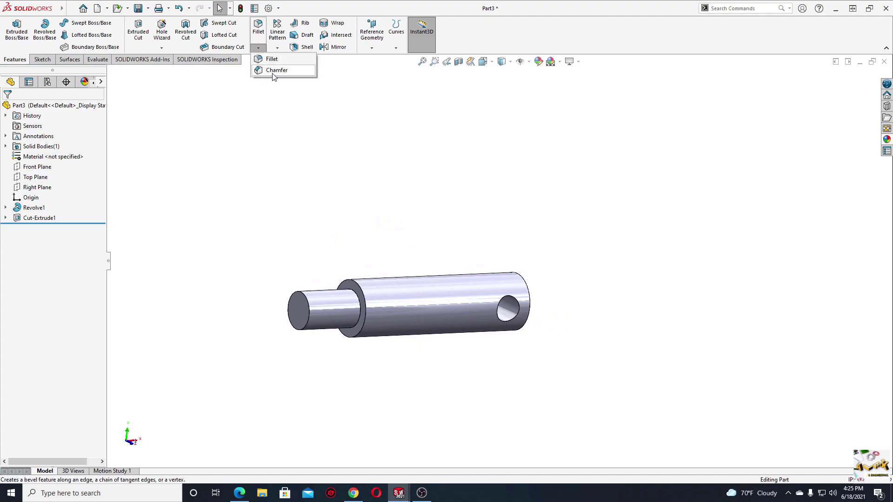
{"action": "left_click", "coordinate": [274, 69]}
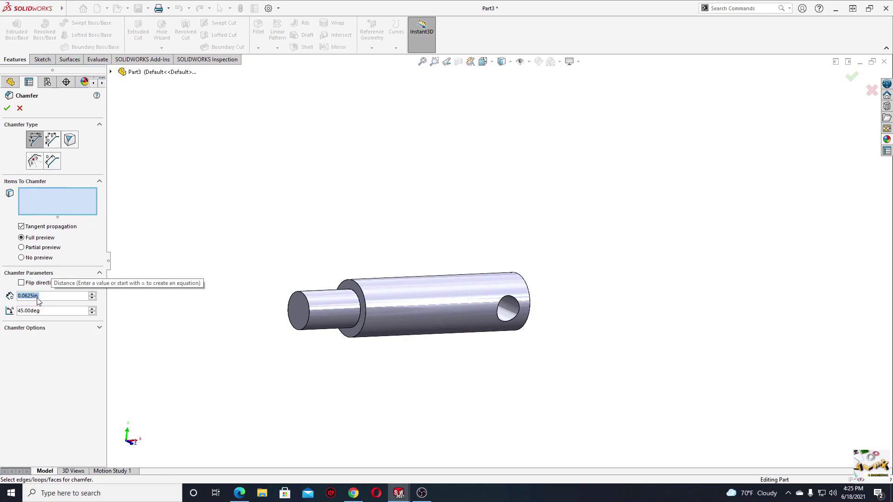
{"action": "left_click", "coordinate": [303, 307]}
{"action": "left_click", "coordinate": [364, 293]}
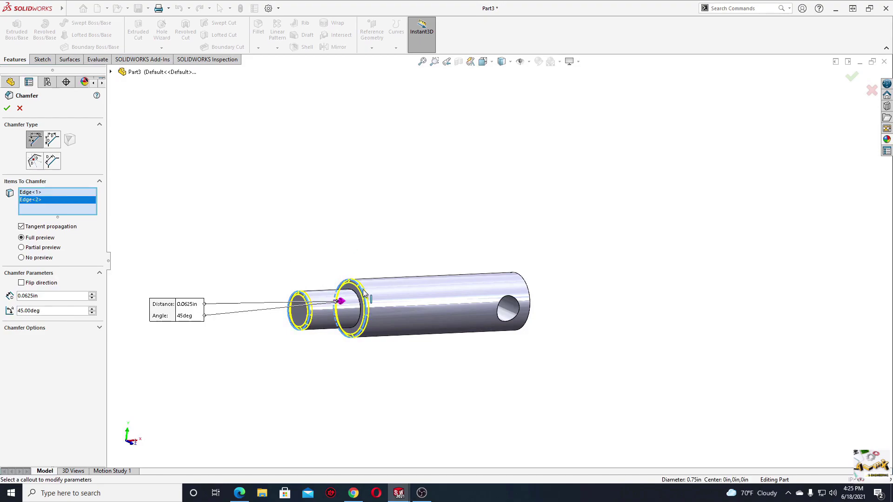
{"action": "left_click", "coordinate": [531, 292]}
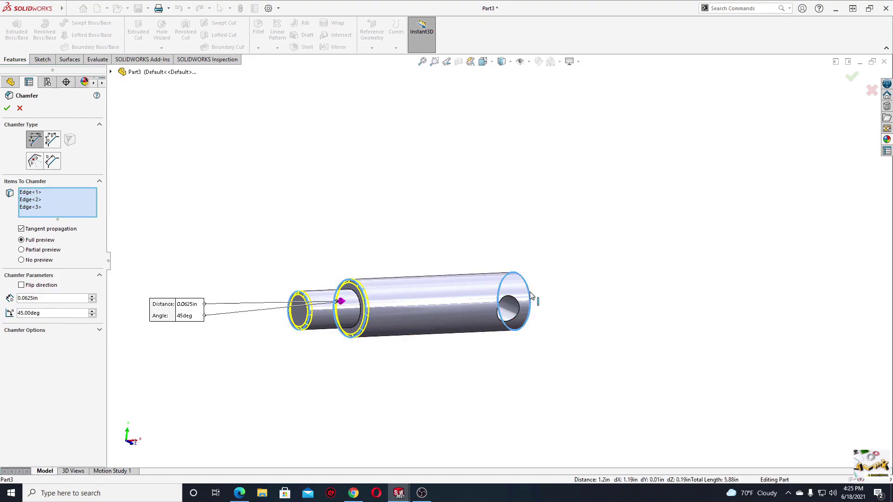
{"action": "left_click", "coordinate": [7, 108]}
{"action": "mouse_move", "coordinate": [303, 251]}
{"action": "middle_mouse_down"}
{"action": "mouse_move", "coordinate": [212, 268]}
{"action": "mouse_move", "coordinate": [209, 285]}
{"action": "middle_mouse_up"}
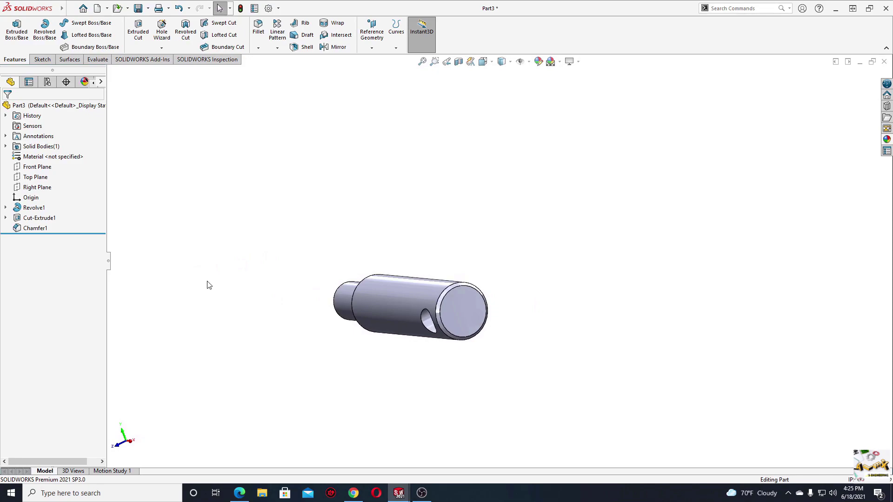
{"action": "middle_click_drag", "start_coordinate": [458, 308], "coordinate": [405, 314], "text": "ctrl"}
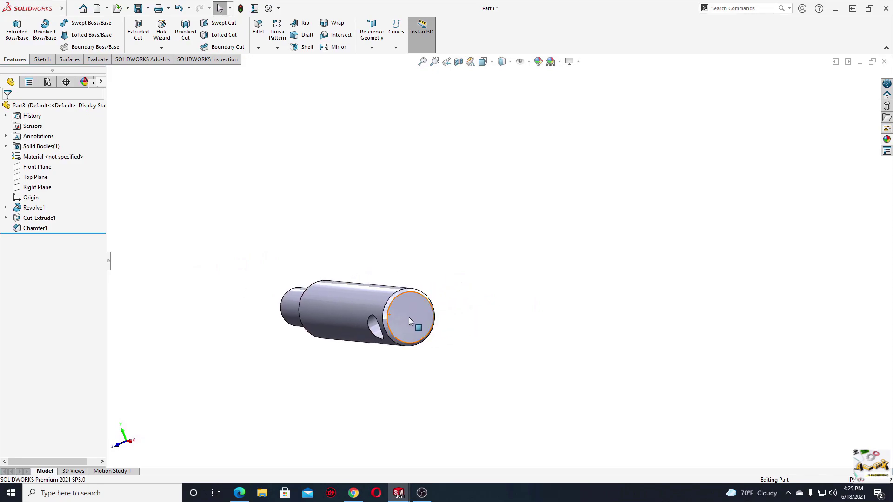
{"action": "scroll", "coordinate": [409, 318], "scroll_direction": "down", "scroll_amount": 2}
{"action": "scroll", "coordinate": [411, 315], "scroll_direction": "down", "scroll_amount": 2}
{"action": "scroll", "coordinate": [411, 310], "scroll_direction": "down", "scroll_amount": 2}
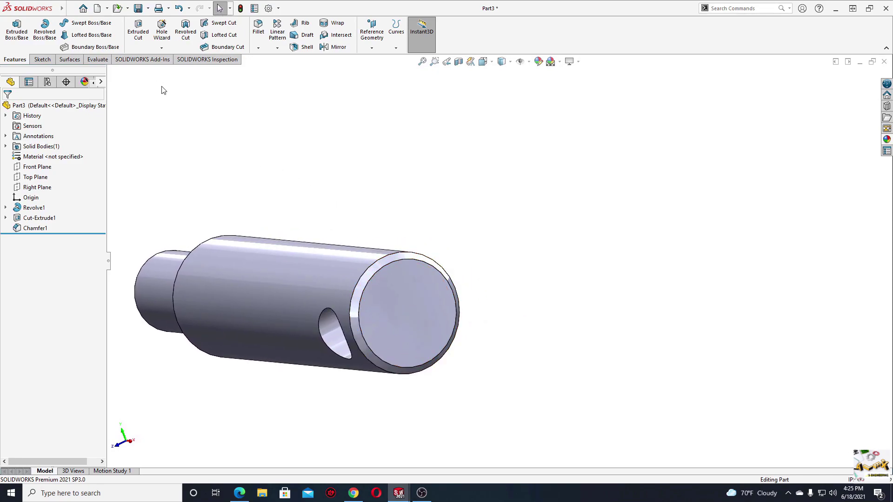
Step: Place an ANSI Inch 1/4-20 tapped hole, Up To Next, at the large end face's centre
{"action": "left_click", "coordinate": [162, 30]}
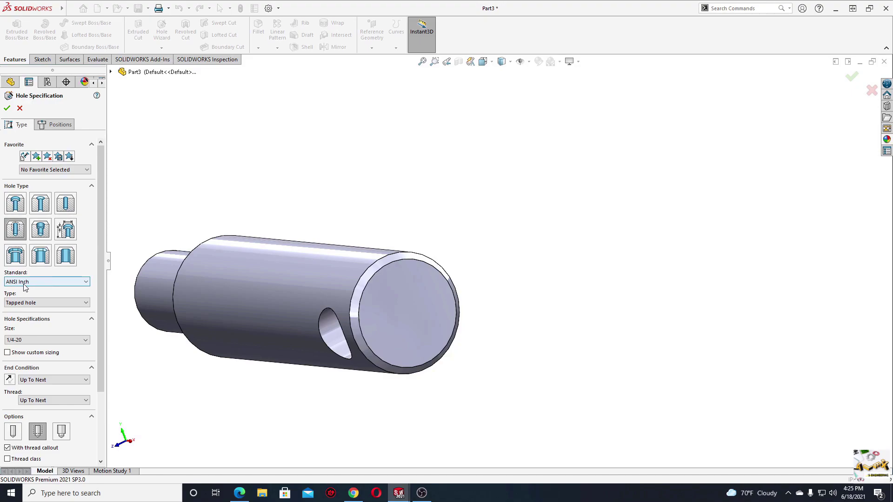
{"action": "left_click", "coordinate": [32, 304]}
{"action": "left_click", "coordinate": [31, 325]}
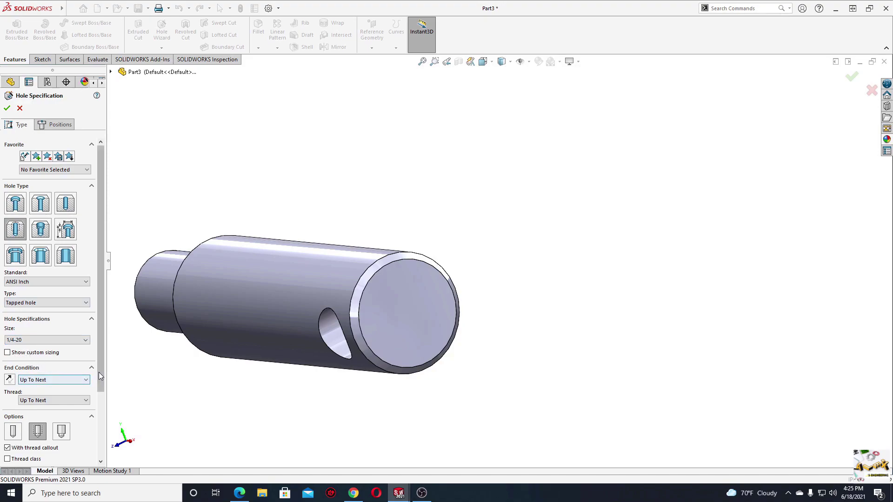
{"action": "mouse_move", "coordinate": [98, 372]}
{"action": "left_mouse_down"}
{"action": "mouse_move", "coordinate": [98, 436]}
{"action": "mouse_move", "coordinate": [98, 368]}
{"action": "left_mouse_up"}
{"action": "left_click", "coordinate": [61, 125]}
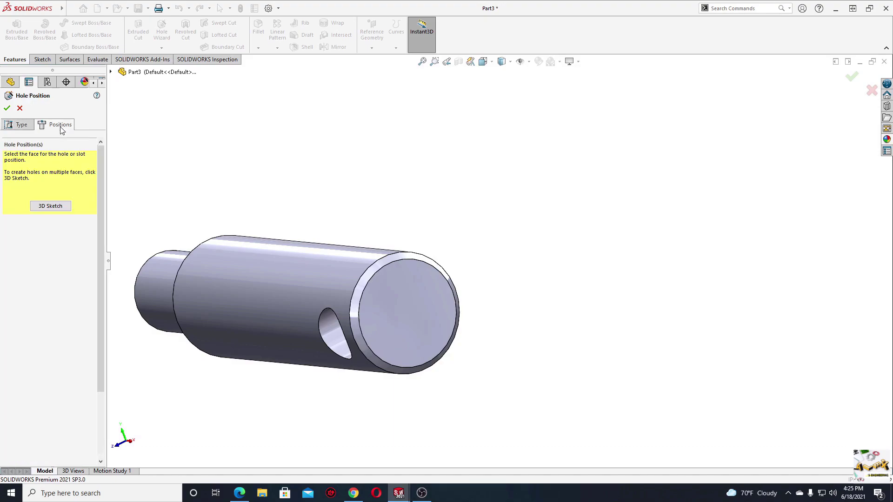
{"action": "left_click", "coordinate": [61, 210]}
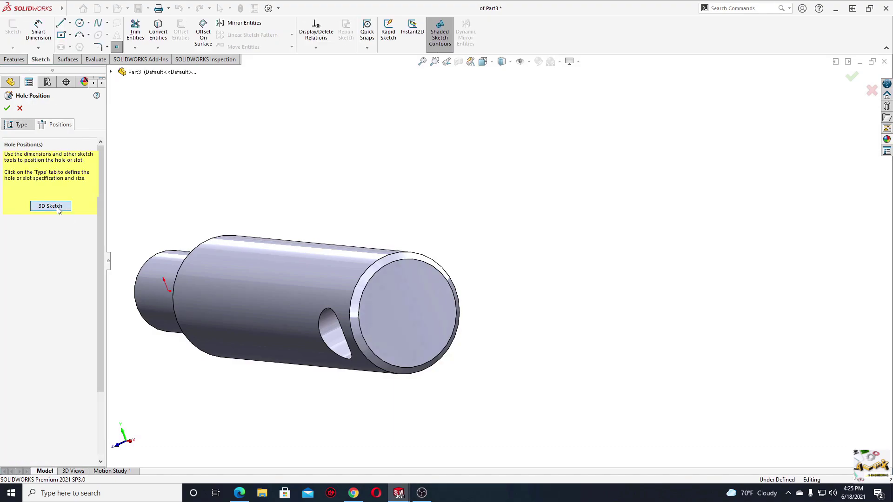
{"action": "left_click", "coordinate": [408, 314]}
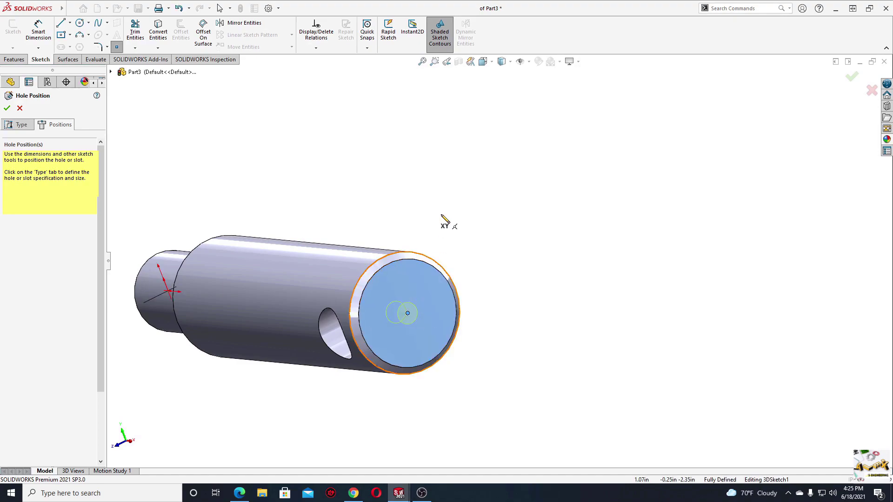
{"action": "key", "text": "Escape"}
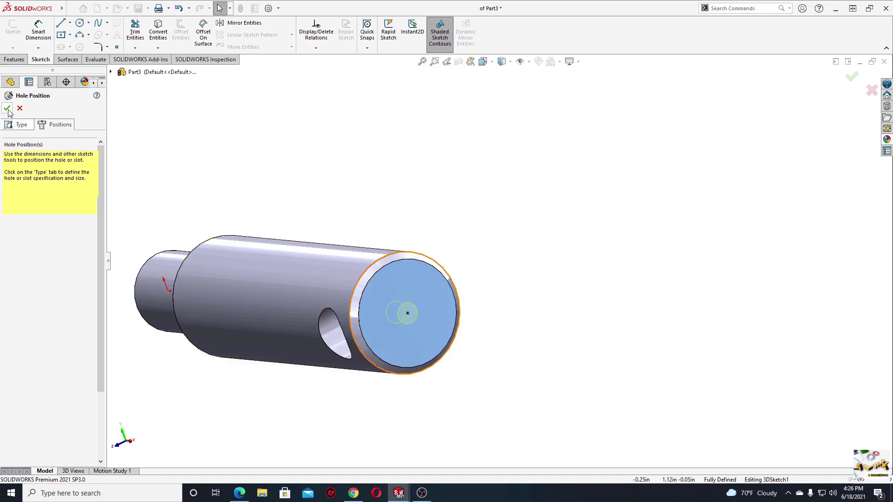
{"action": "left_click", "coordinate": [8, 110]}
{"action": "mouse_move", "coordinate": [445, 203]}
{"action": "middle_mouse_down"}
{"action": "mouse_move", "coordinate": [466, 219]}
{"action": "mouse_move", "coordinate": [413, 290]}
{"action": "mouse_move", "coordinate": [327, 301]}
{"action": "middle_mouse_up"}
{"action": "scroll", "coordinate": [466, 219], "scroll_direction": "up", "scroll_amount": 5}
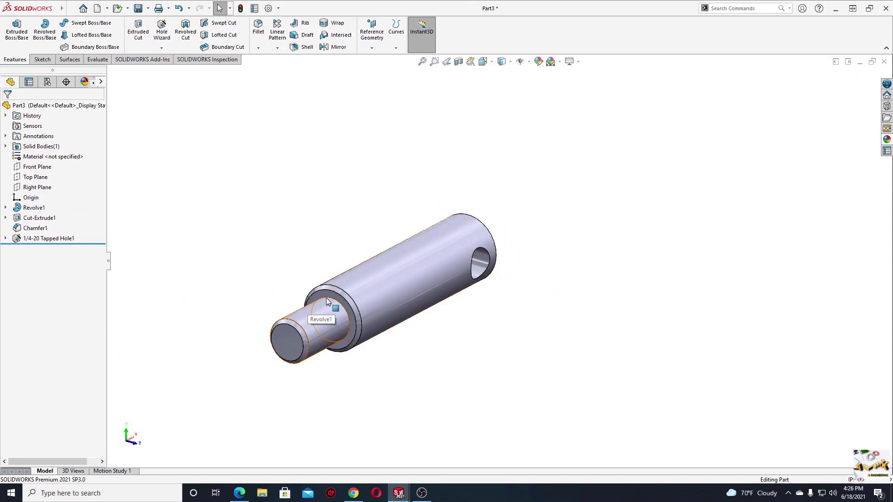
Step: Open Sketch4 on the shoulder face and Convert Entities on its outer circular edge
{"action": "scroll", "coordinate": [340, 301], "scroll_direction": "down", "scroll_amount": 2}
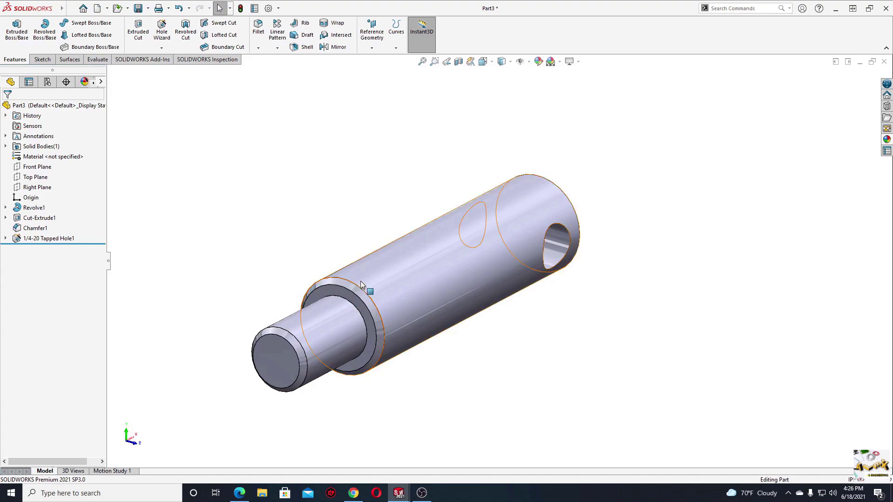
{"action": "left_click", "coordinate": [337, 293]}
{"action": "left_click", "coordinate": [378, 265]}
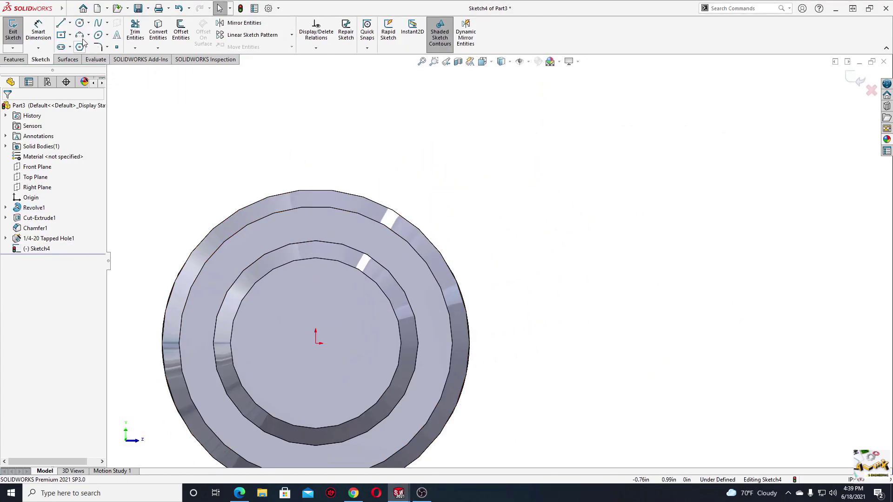
{"action": "left_click", "coordinate": [158, 31]}
{"action": "left_click", "coordinate": [275, 194]}
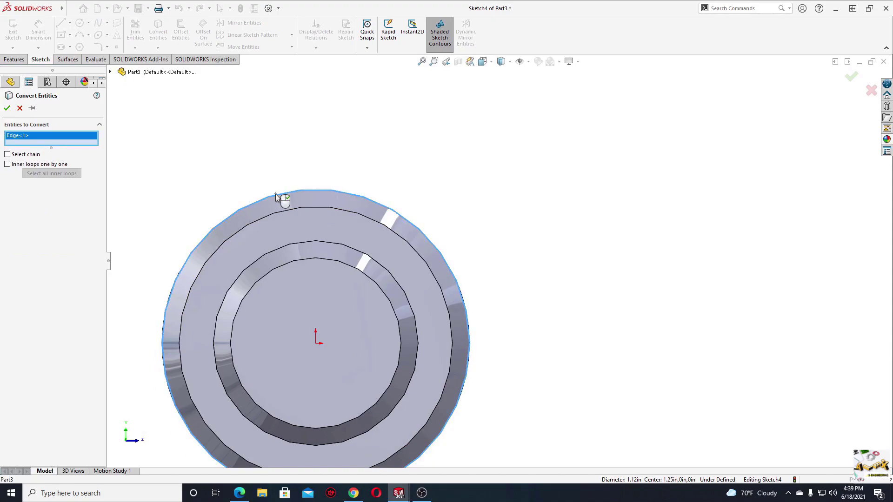
{"action": "left_click", "coordinate": [6, 109]}
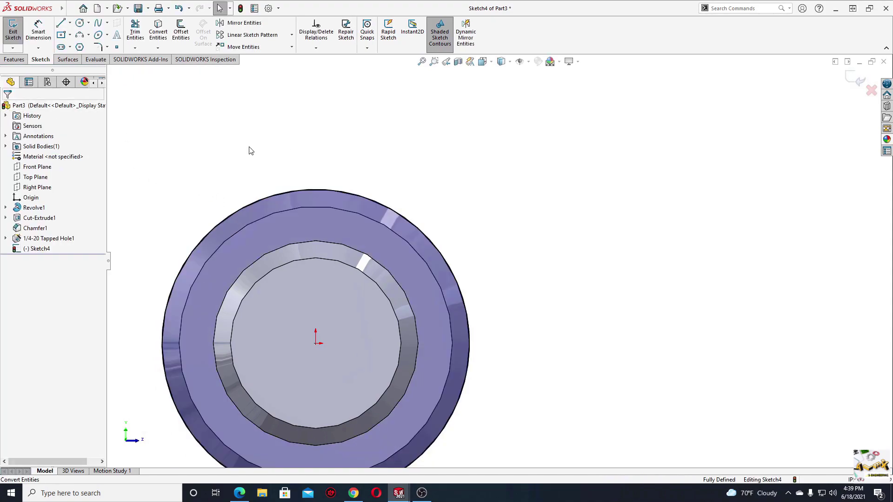
Step: Draw a circle centred at the origin, sized between the two existing rings
{"action": "left_click", "coordinate": [81, 24]}
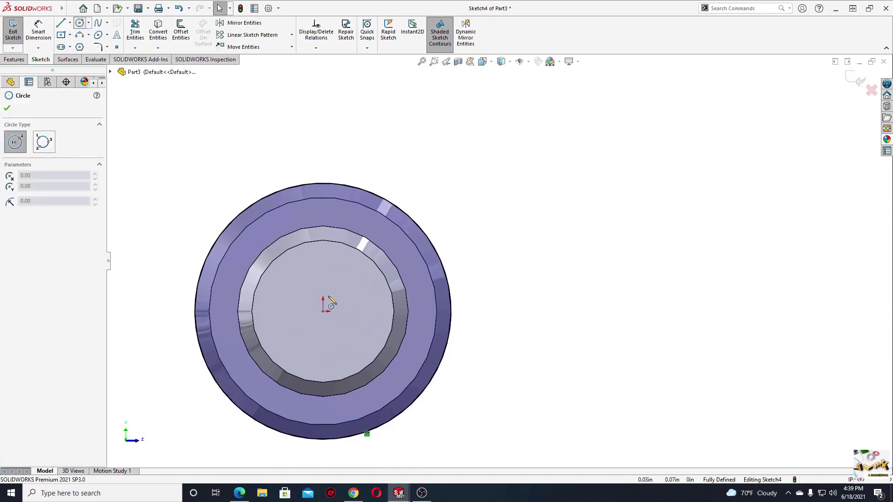
{"action": "left_click", "coordinate": [323, 312]}
{"action": "left_click", "coordinate": [299, 216]}
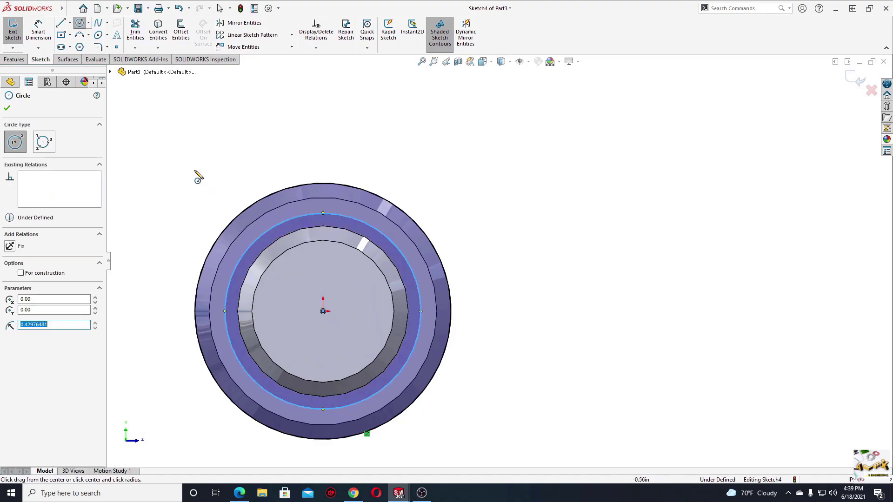
{"action": "right_click", "coordinate": [197, 175]}
{"action": "left_click", "coordinate": [219, 177]}
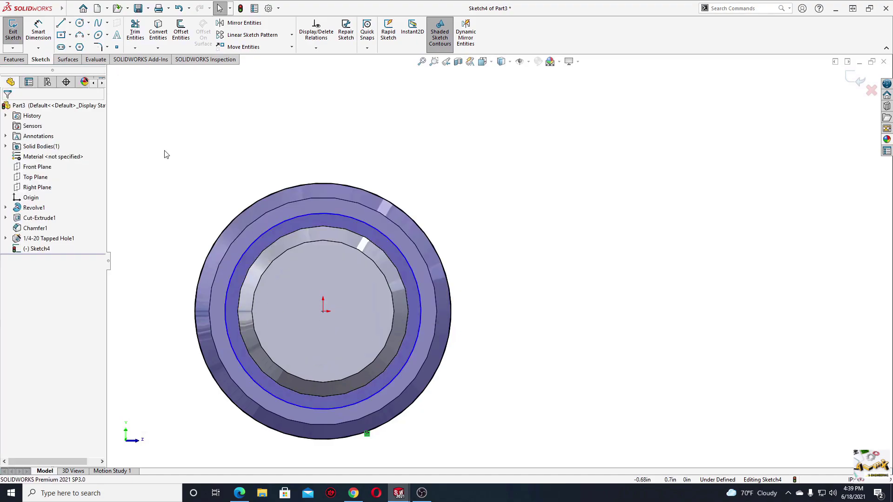
Step: Draw a vertical construction centerline from the outer circle's top down to the origin
{"action": "left_click", "coordinate": [70, 24]}
{"action": "left_click", "coordinate": [81, 46]}
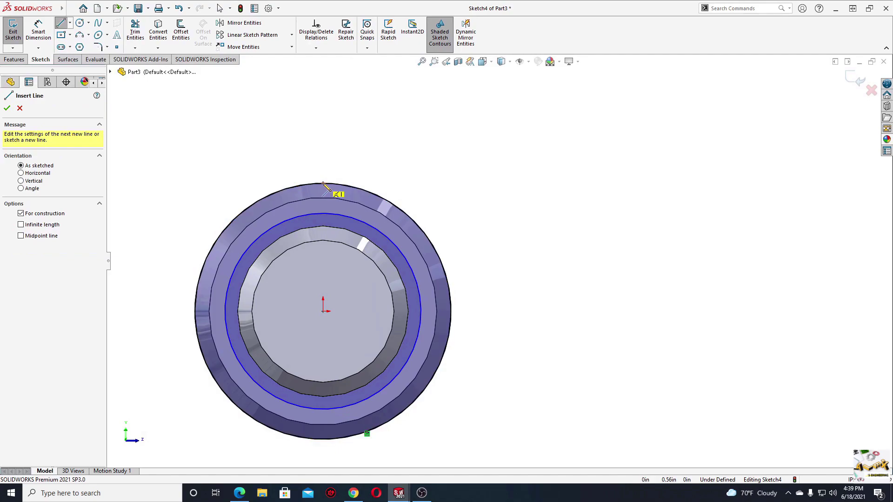
{"action": "left_click", "coordinate": [323, 183]}
{"action": "left_click", "coordinate": [323, 310]}
{"action": "key", "text": "Escape"}
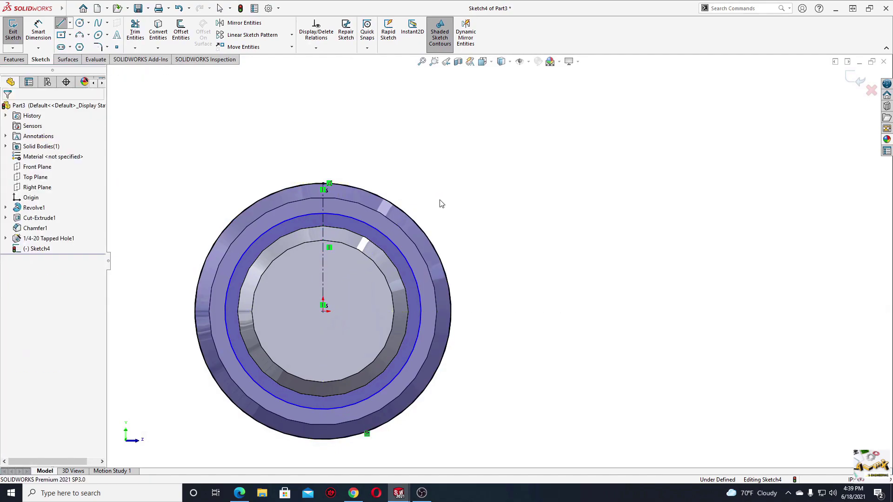
Step: Dimension the gap between the new circle and the outer circle as 0.14
{"action": "left_click", "coordinate": [46, 37]}
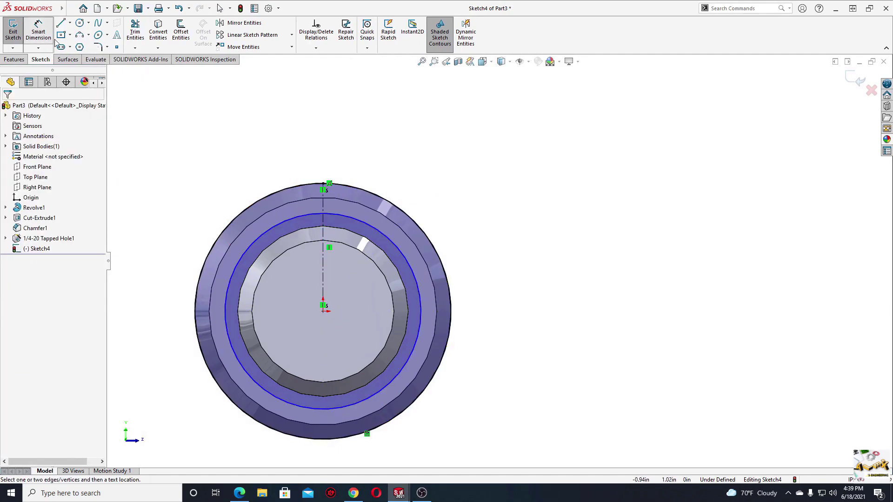
{"action": "left_click", "coordinate": [273, 229]}
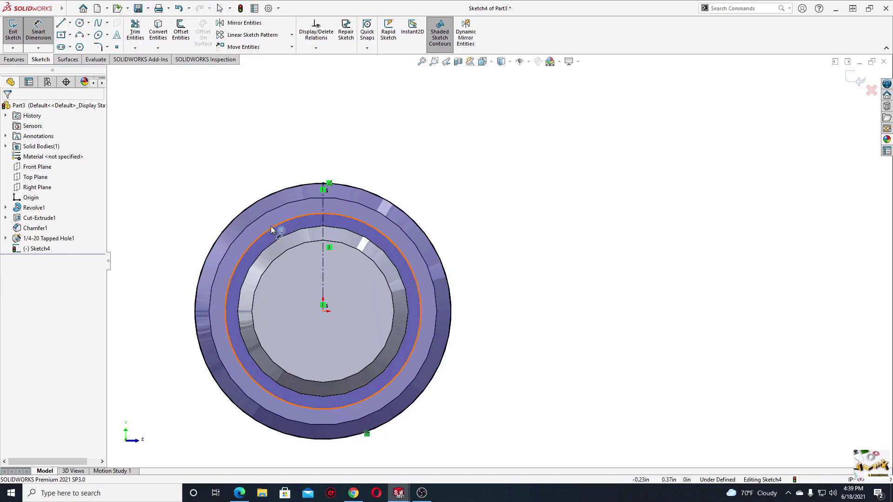
{"action": "left_click", "coordinate": [263, 197]}
{"action": "left_click", "coordinate": [216, 193]}
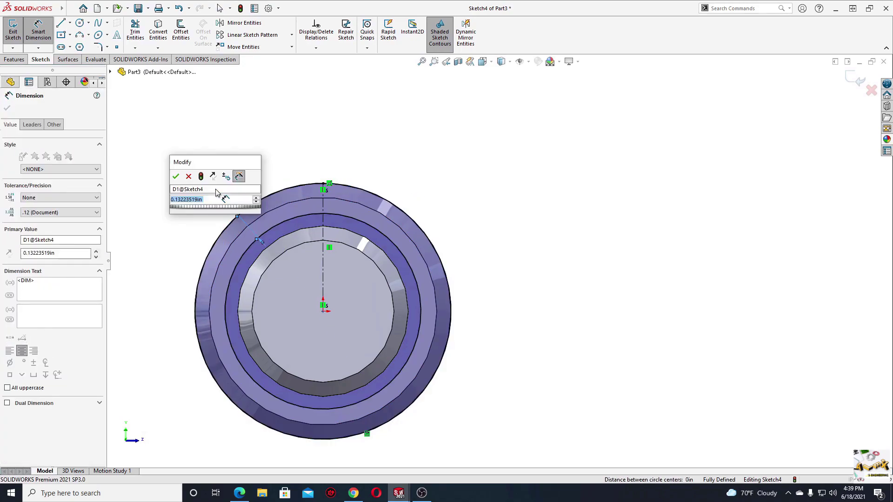
{"action": "type", "text": "0.14"}
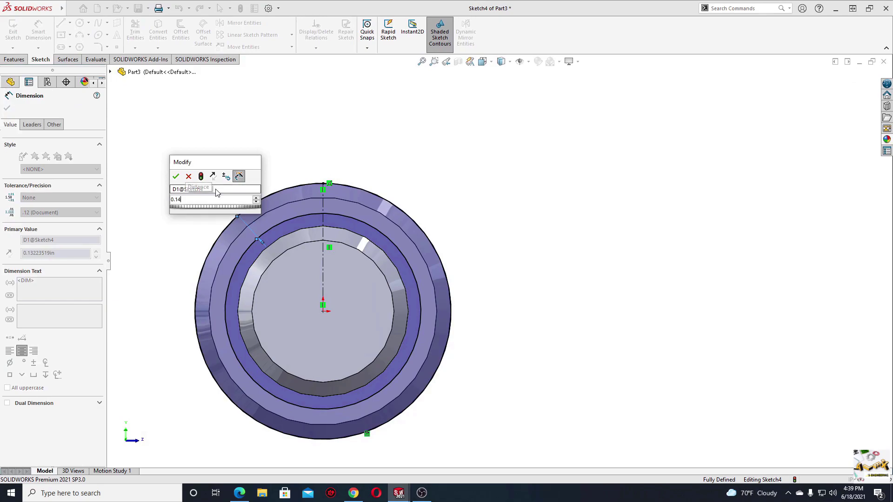
{"action": "key", "text": "Escape"}
{"action": "right_click", "coordinate": [172, 180]}
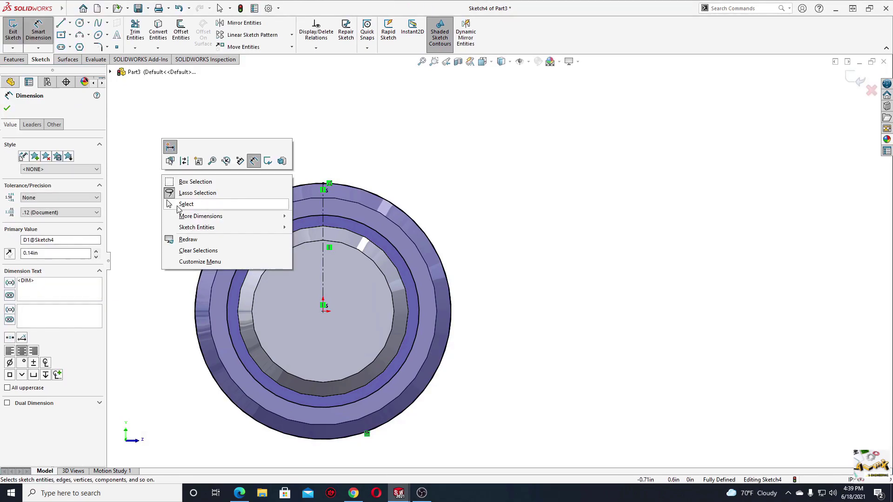
{"action": "left_click", "coordinate": [185, 203]}
Step: Draw a slanted tooth-flank line from the gear's outer edge to the inner circle
{"action": "scroll", "coordinate": [354, 191], "scroll_direction": "down", "scroll_amount": 3}
{"action": "middle_click_drag", "start_coordinate": [370, 197], "coordinate": [454, 156], "text": "ctrl"}
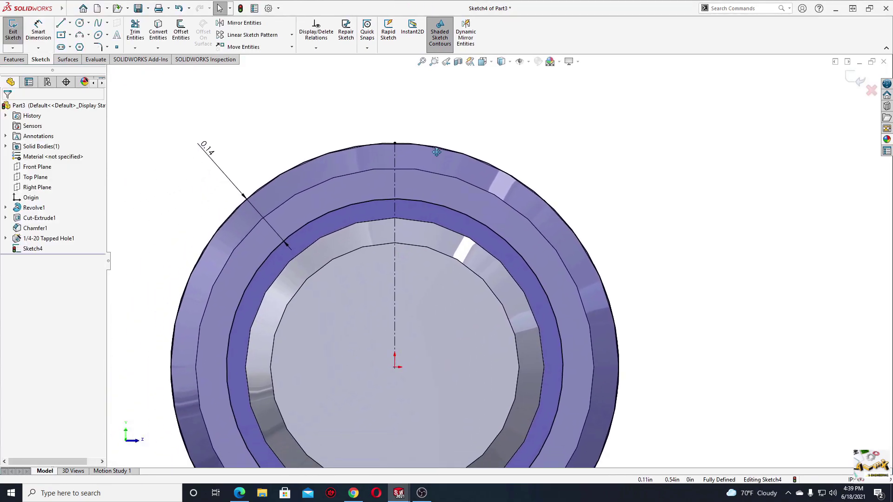
{"action": "left_click", "coordinate": [61, 24]}
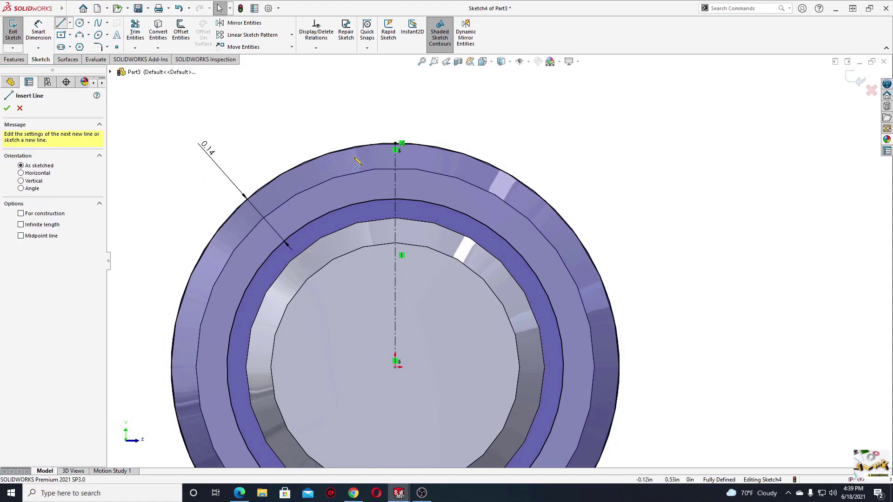
{"action": "left_click", "coordinate": [362, 147]}
{"action": "left_click", "coordinate": [353, 205]}
{"action": "right_click", "coordinate": [318, 100]}
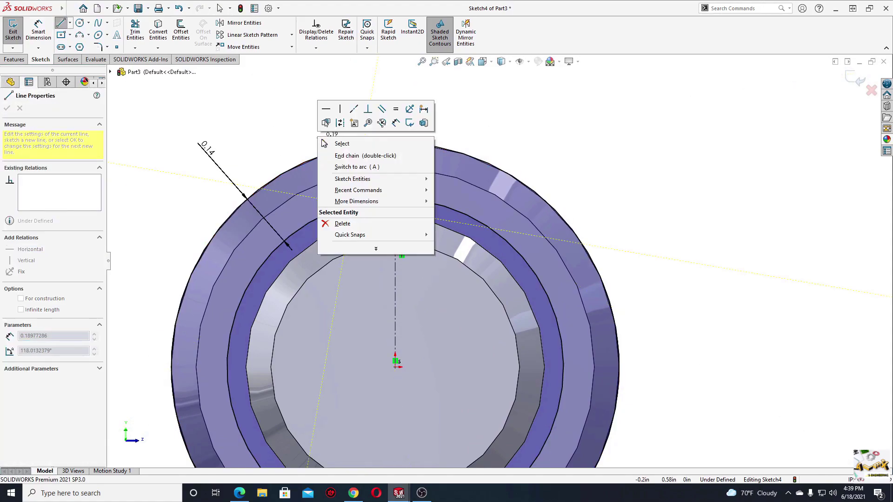
{"action": "left_click", "coordinate": [321, 141]}
Step: Mirror the flank line across the vertical centerline into a symmetric pair
{"action": "left_click", "coordinate": [244, 23]}
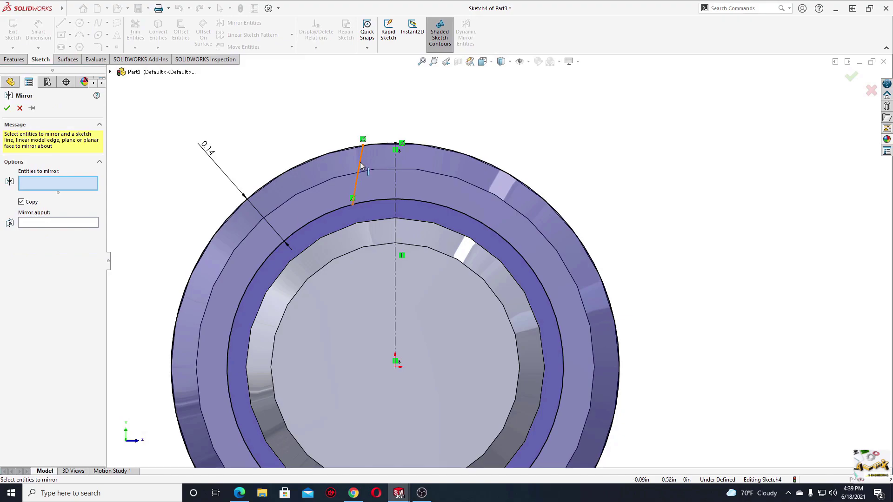
{"action": "left_click", "coordinate": [80, 224]}
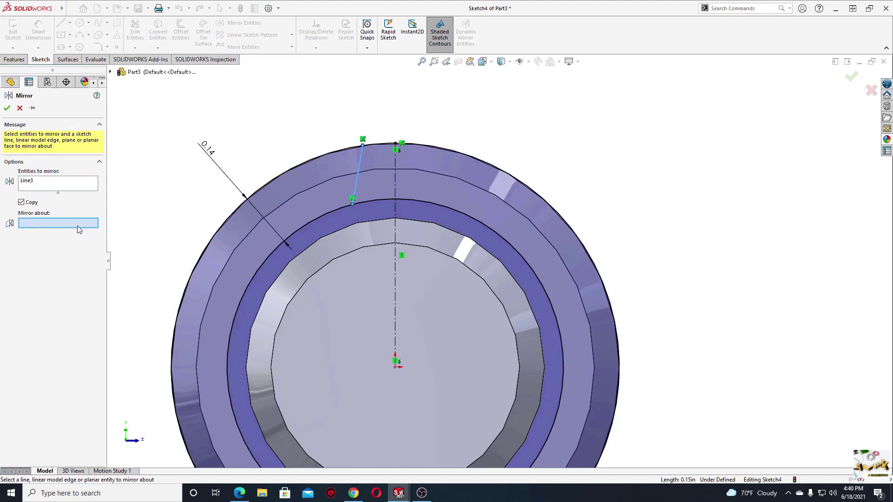
{"action": "left_click", "coordinate": [395, 213]}
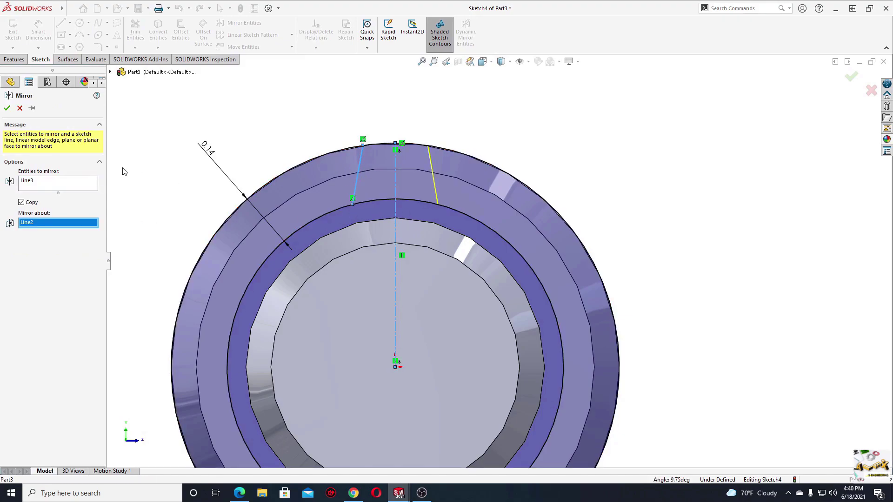
{"action": "left_click", "coordinate": [7, 108]}
{"action": "scroll", "coordinate": [251, 119], "scroll_direction": "up", "scroll_amount": 1}
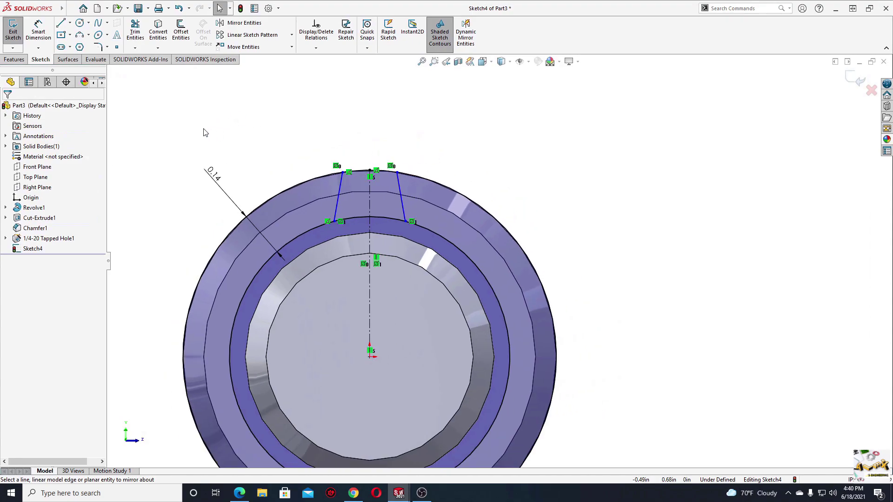
{"action": "left_click", "coordinate": [45, 30]}
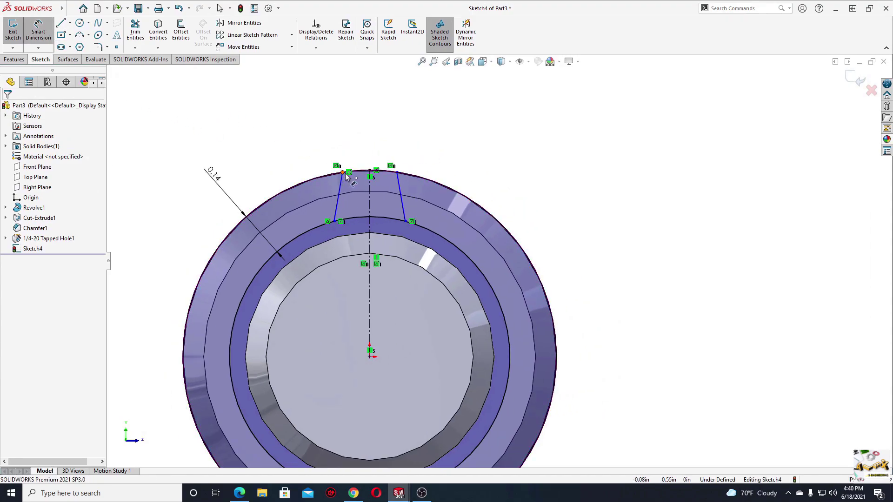
Step: Dimension the width between the two flank lines' top endpoints at 0.04
{"action": "left_click", "coordinate": [344, 173]}
{"action": "left_click", "coordinate": [397, 172]}
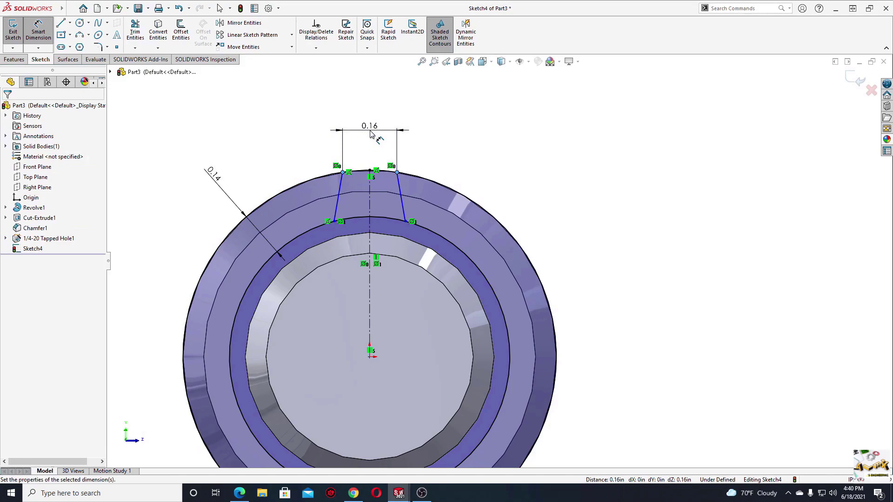
{"action": "left_click", "coordinate": [370, 135]}
{"action": "type", "text": "0"}
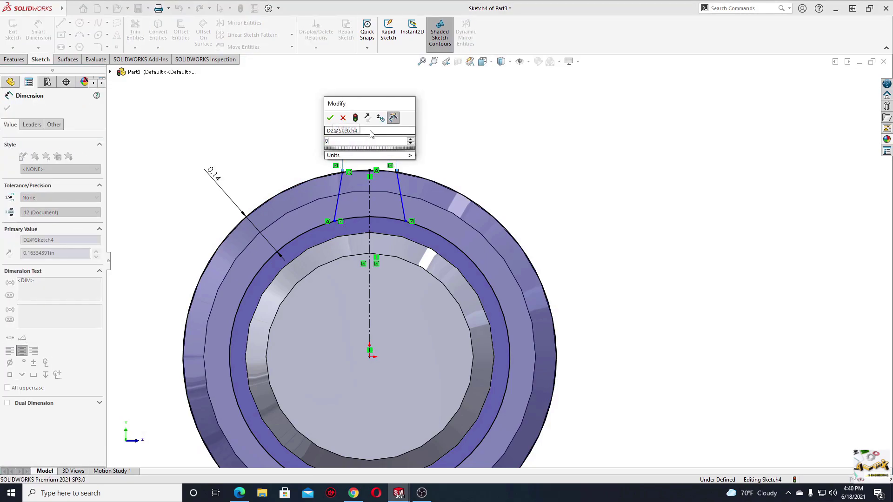
{"action": "type", "text": ".16"}
{"action": "key", "text": "Return"}
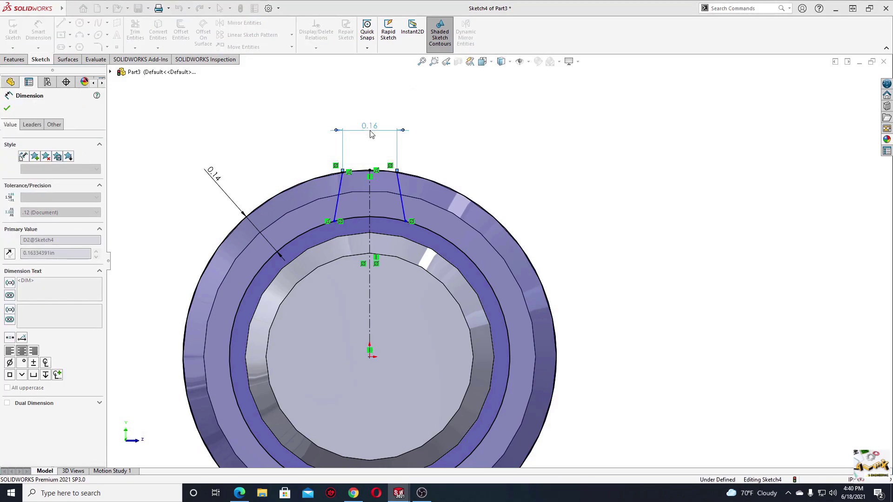
Step: Set the angle between the left and right flank lines to 49.28°
{"action": "left_click", "coordinate": [387, 199]}
{"action": "left_click", "coordinate": [349, 196]}
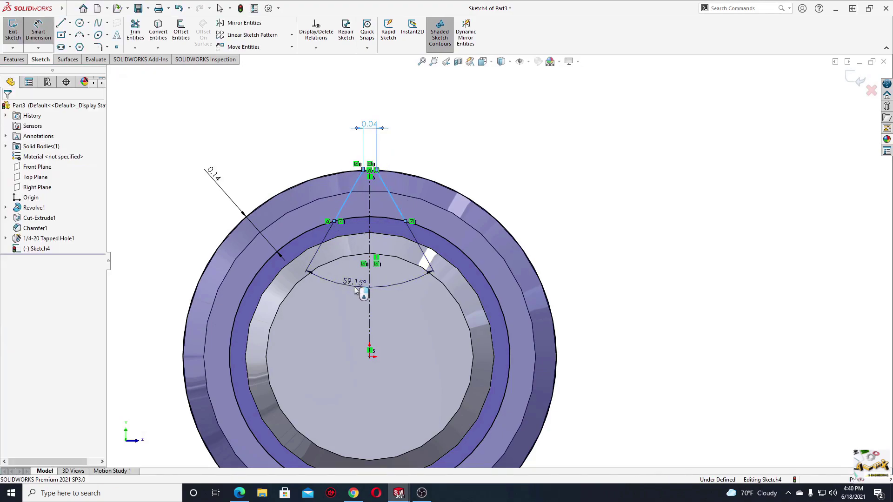
{"action": "left_click", "coordinate": [354, 291]}
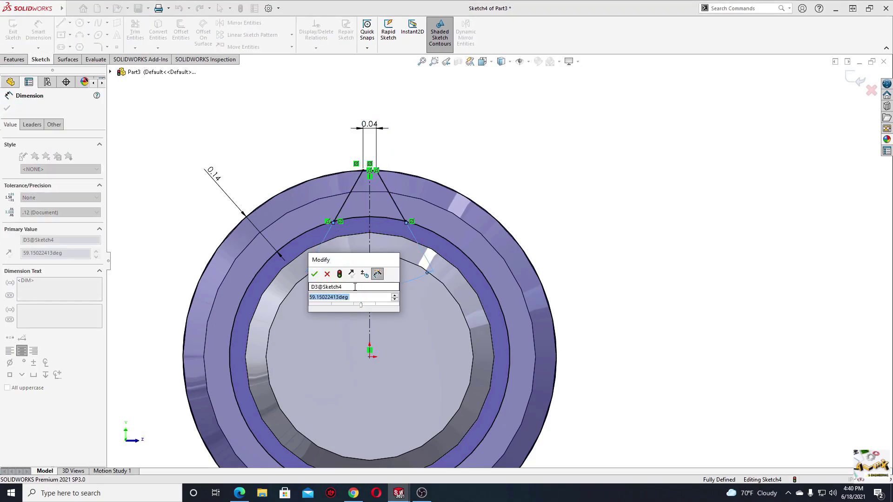
{"action": "type", "text": "49"}
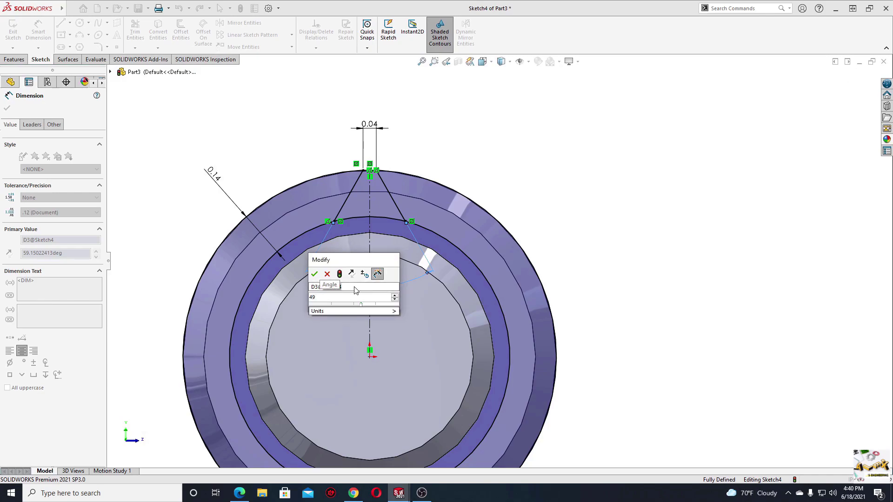
{"action": "type", "text": ".28"}
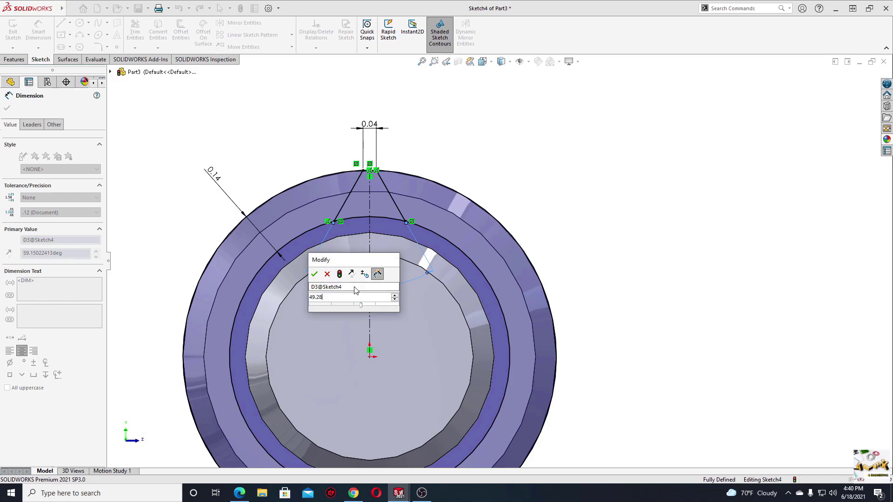
{"action": "key", "text": "Return"}
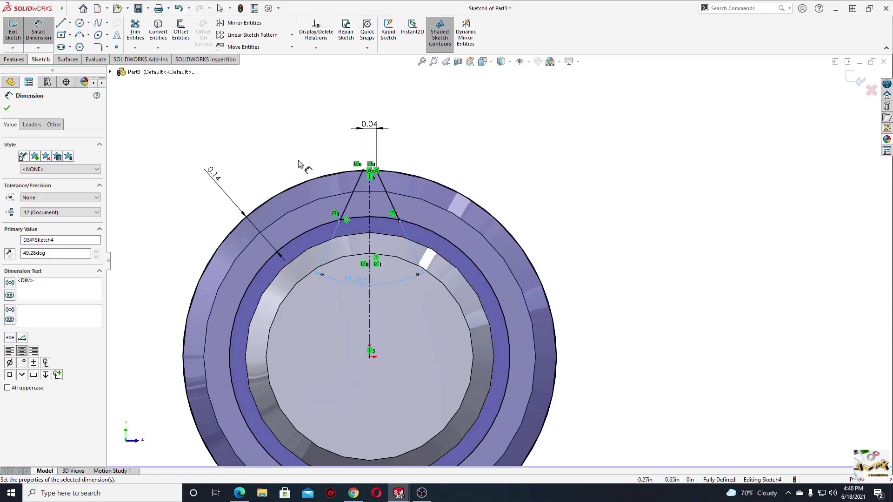
{"action": "right_click", "coordinate": [282, 138]}
{"action": "left_click", "coordinate": [303, 165]}
{"action": "scroll", "coordinate": [303, 165], "scroll_direction": "up", "scroll_amount": 1}
{"action": "middle_click_drag", "start_coordinate": [304, 165], "coordinate": [255, 128], "text": "ctrl"}
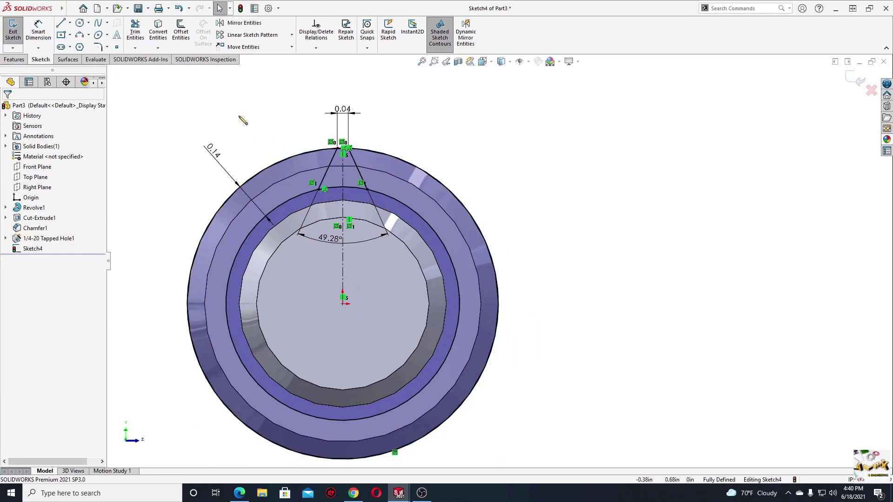
Step: Circular-pattern both flank lines into 12 equally spaced instances around the origin
{"action": "left_click", "coordinate": [293, 36]}
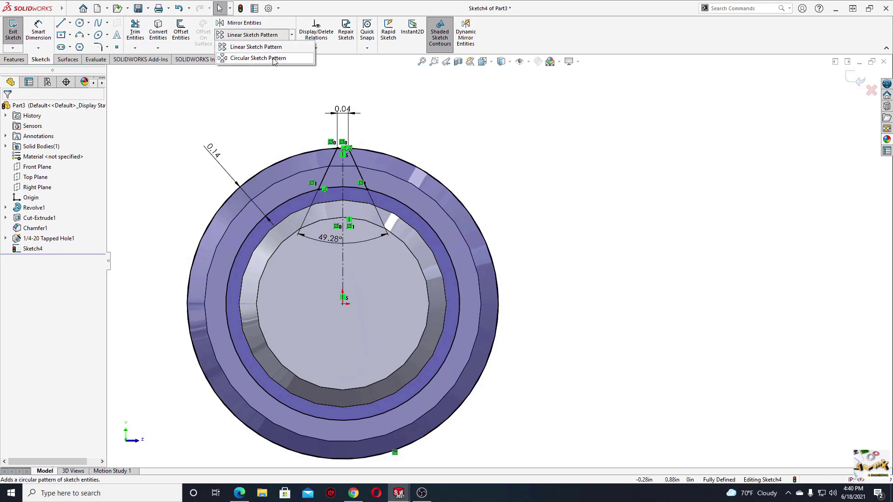
{"action": "left_click", "coordinate": [274, 60]}
{"action": "left_click", "coordinate": [331, 164]}
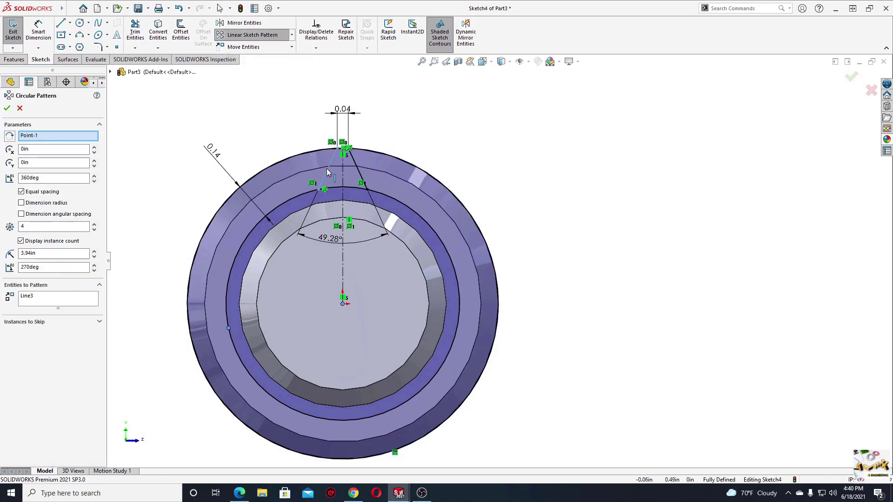
{"action": "left_click", "coordinate": [361, 177]}
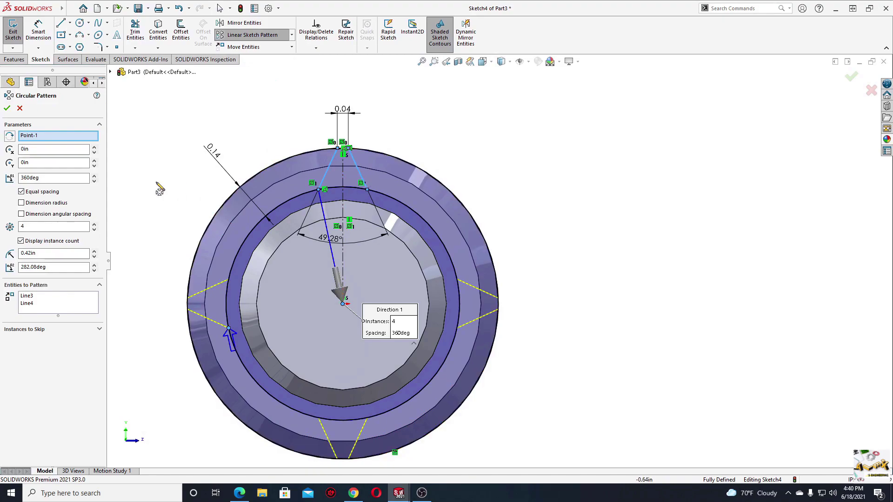
{"action": "double_click", "coordinate": [38, 225]}
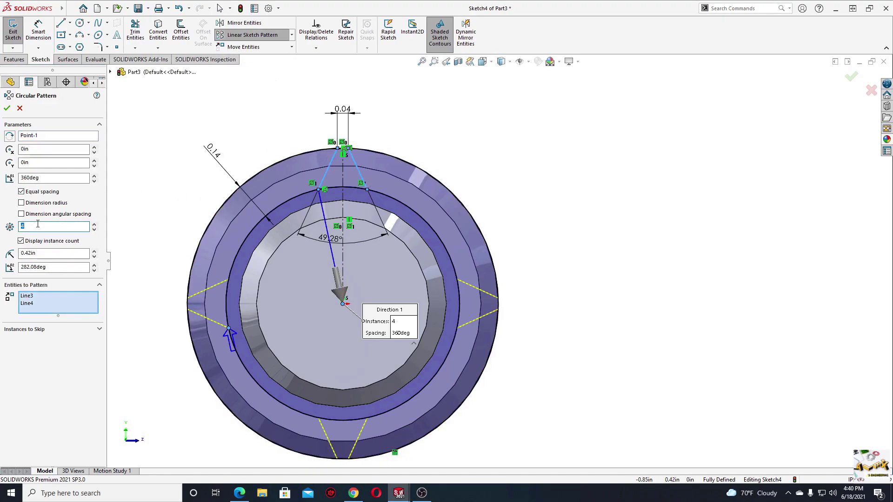
{"action": "type", "text": "12"}
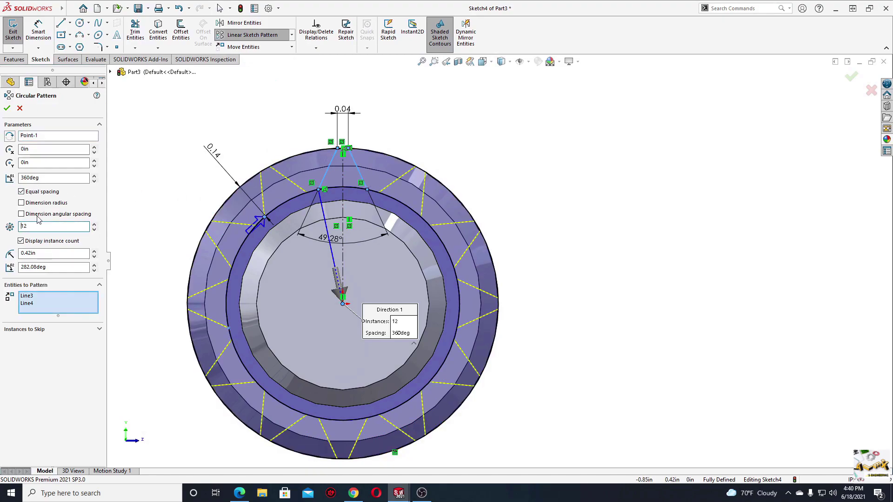
{"action": "left_click", "coordinate": [7, 110]}
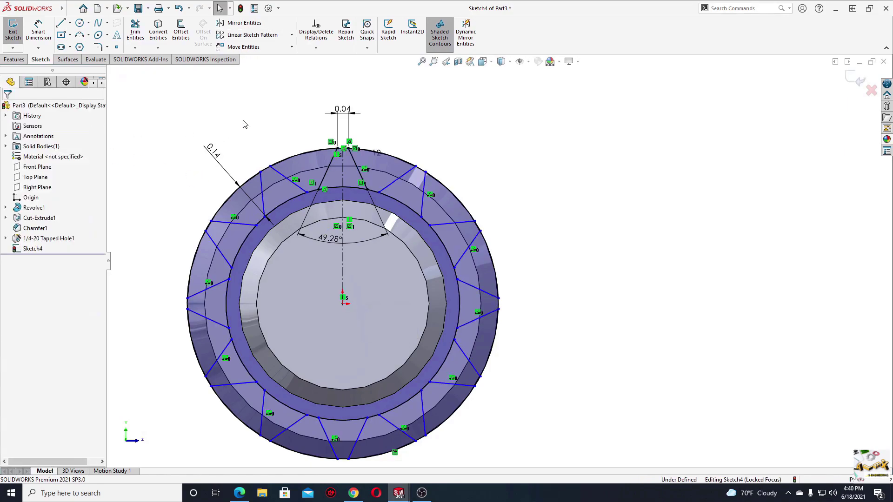
Step: Add a 0.04 width dimension to one of the patterned teeth
{"action": "left_click", "coordinate": [42, 59]}
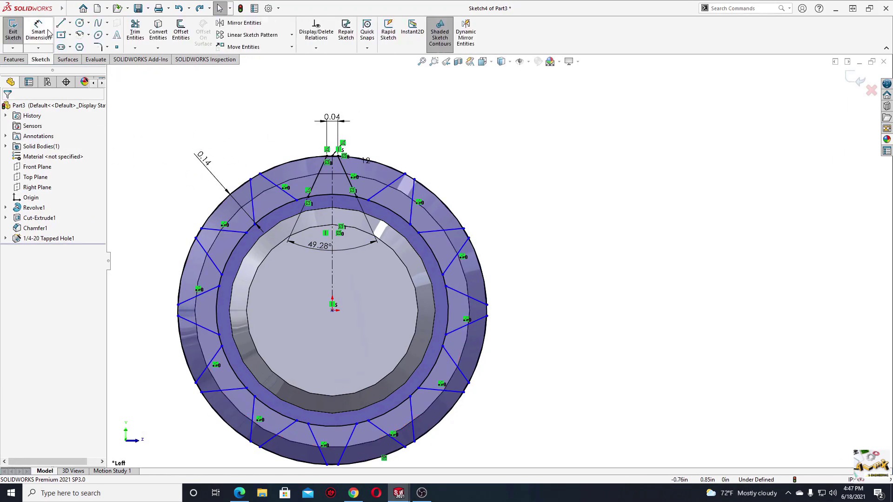
{"action": "left_click", "coordinate": [309, 199]}
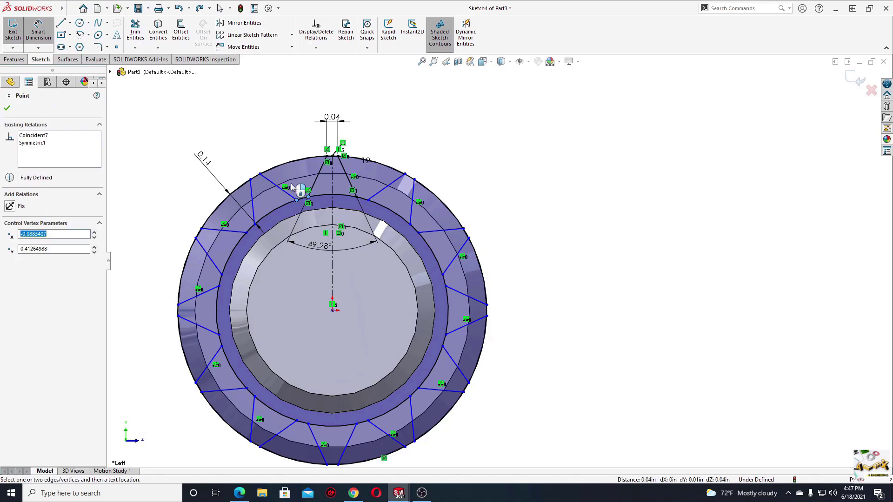
{"action": "left_click", "coordinate": [281, 133]}
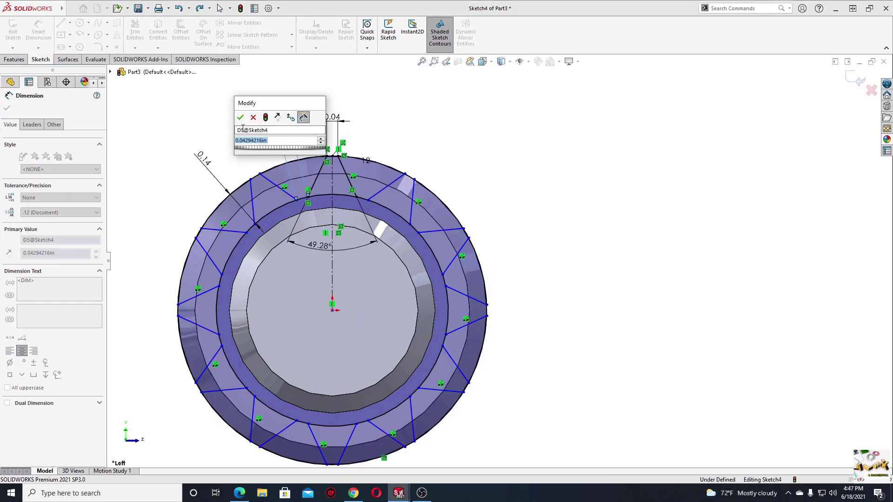
{"action": "left_click", "coordinate": [240, 119]}
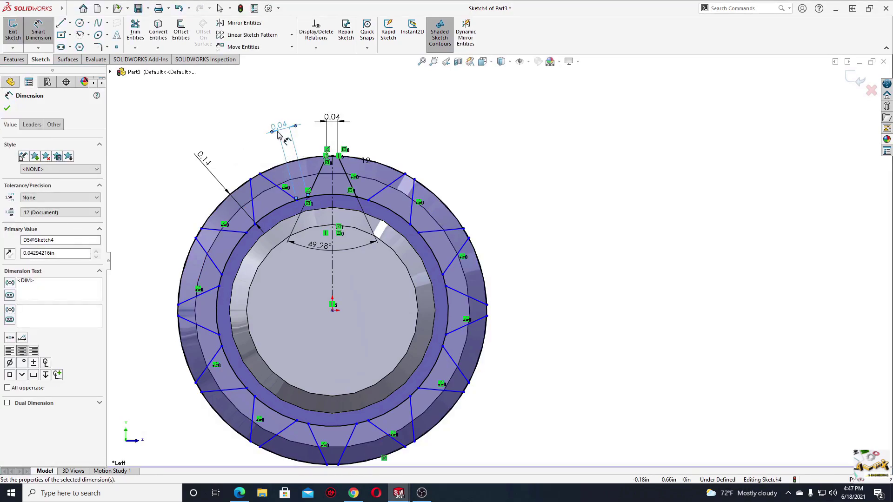
{"action": "left_click", "coordinate": [235, 147]}
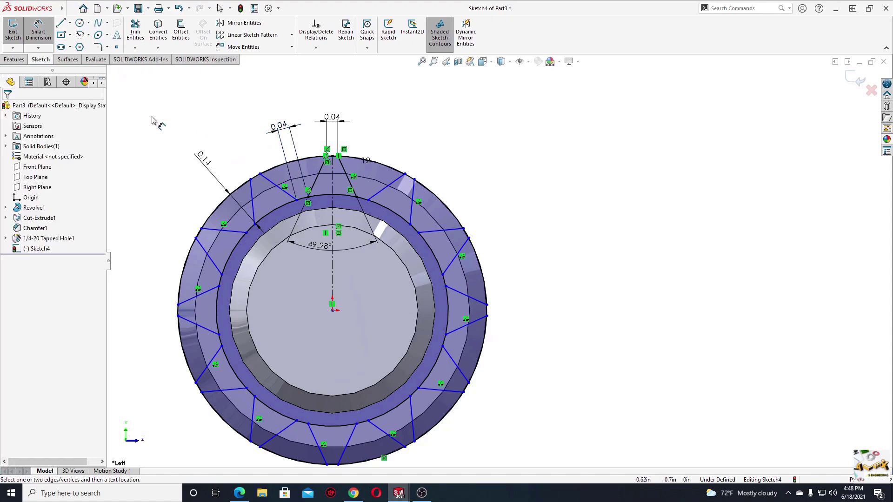
{"action": "right_click", "coordinate": [154, 121]}
{"action": "left_click", "coordinate": [170, 145]}
{"action": "scroll", "coordinate": [205, 142], "scroll_direction": "down", "scroll_amount": 3}
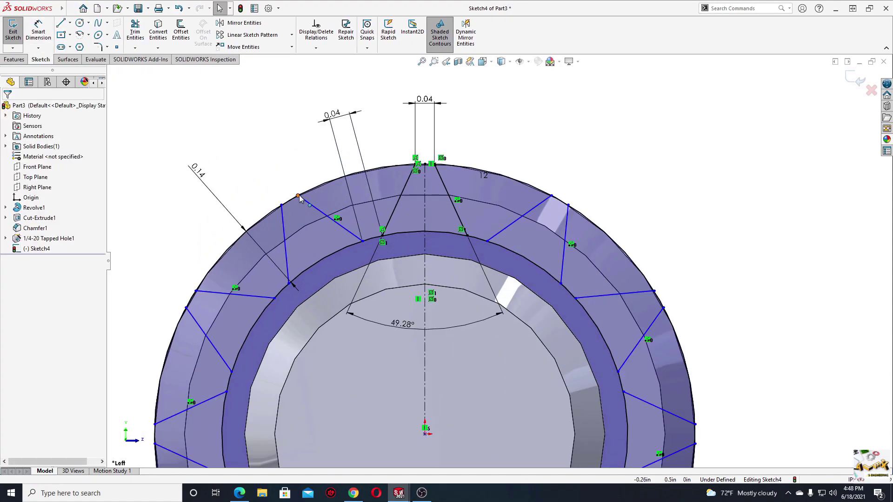
Step: Make the loose tooth tip point coincident with the outer arc
{"action": "left_click", "coordinate": [298, 196]}
{"action": "left_click", "coordinate": [295, 198], "text": "ctrl"}
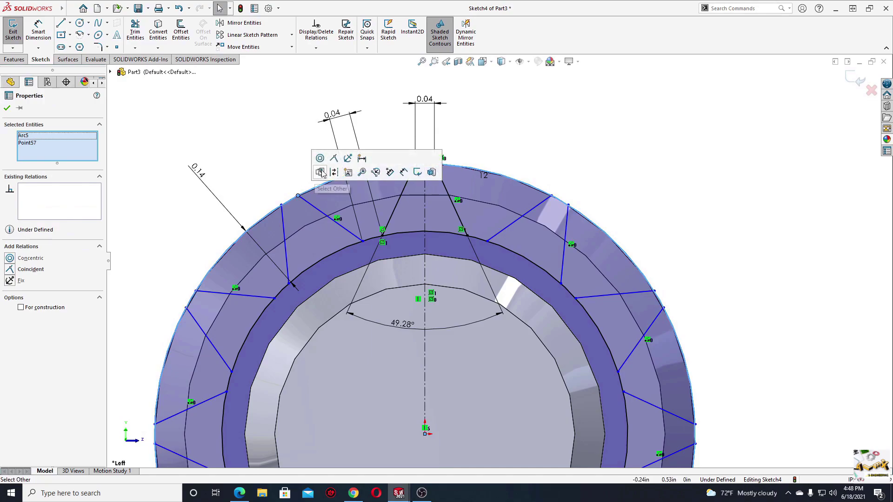
{"action": "left_click", "coordinate": [334, 158]}
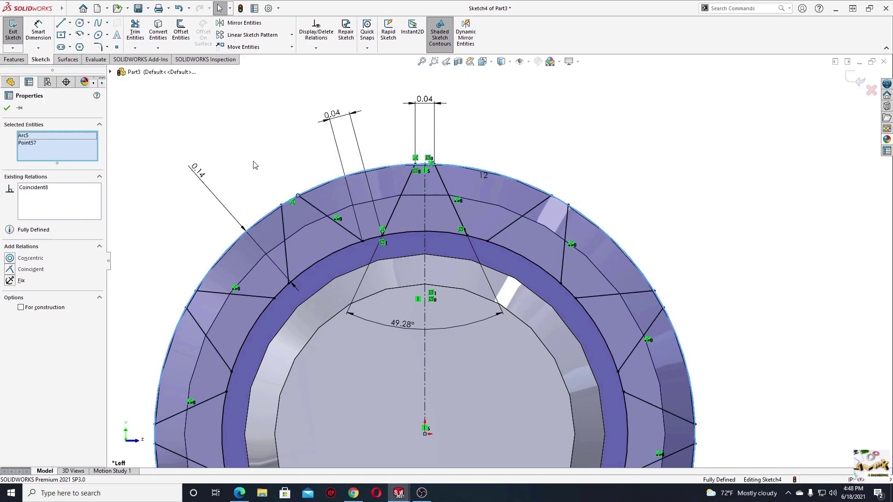
{"action": "scroll", "coordinate": [445, 252], "scroll_direction": "up", "scroll_amount": 2}
{"action": "scroll", "coordinate": [445, 251], "scroll_direction": "up", "scroll_amount": 1}
{"action": "scroll", "coordinate": [442, 254], "scroll_direction": "up", "scroll_amount": 1}
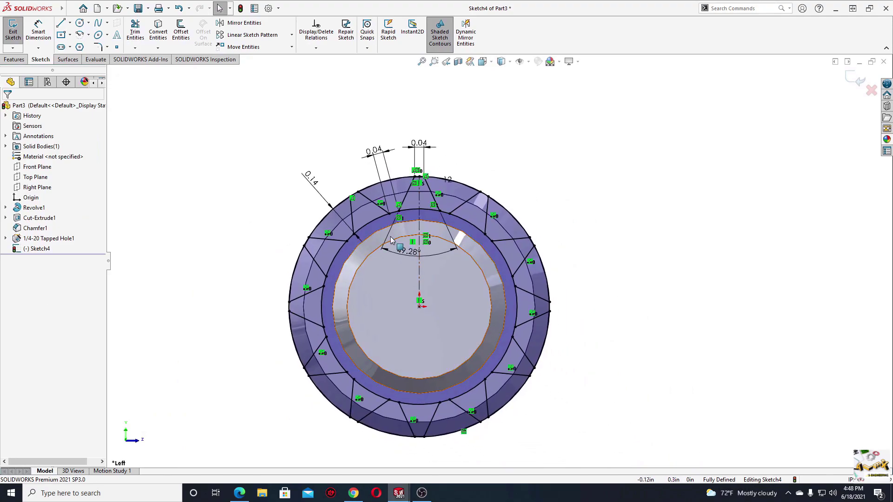
{"action": "middle_click_drag", "start_coordinate": [433, 258], "coordinate": [425, 251]}
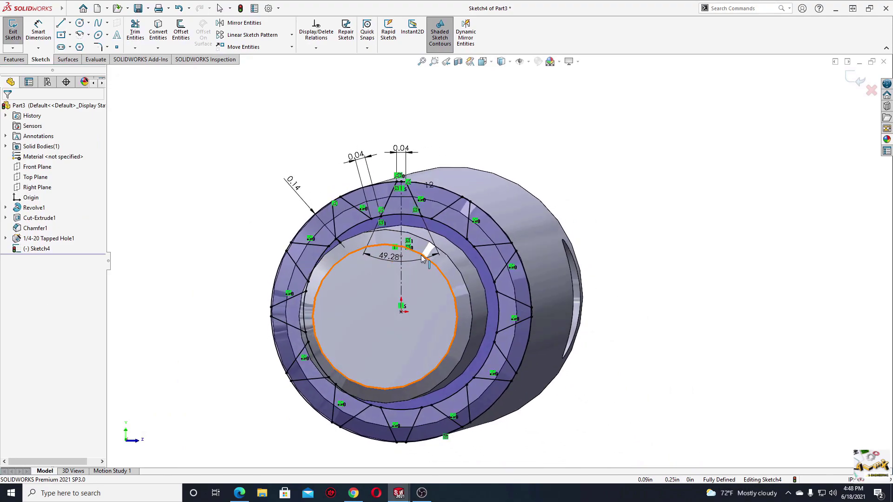
{"action": "left_click", "coordinate": [14, 60]}
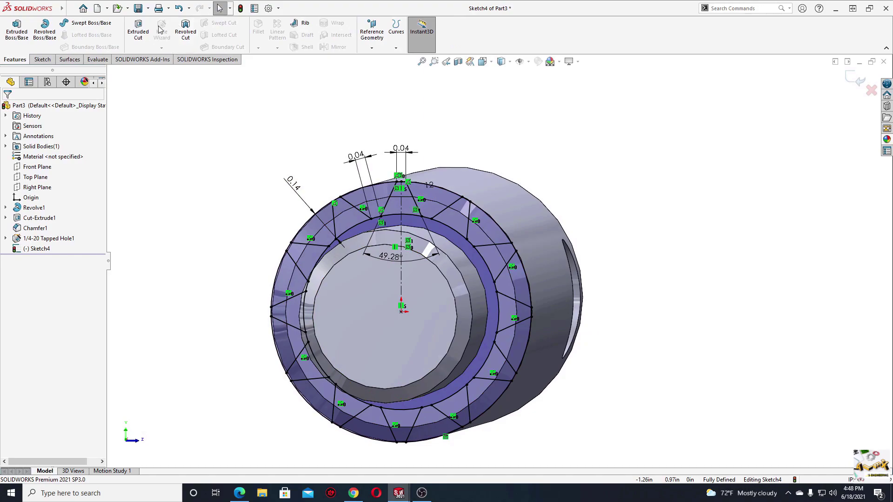
Step: Start a Blind 1.00 in extruded cut and pick the first two tooth-gap regions
{"action": "left_click", "coordinate": [139, 29]}
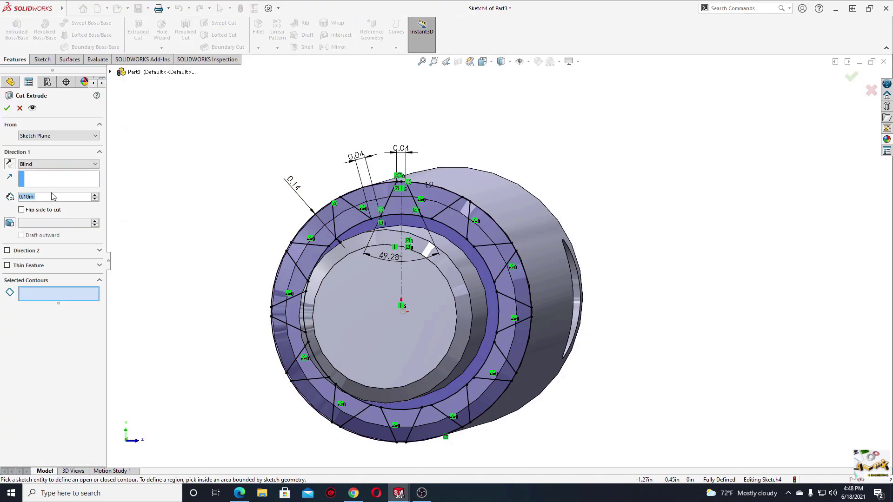
{"action": "type", "text": "1"}
{"action": "key", "text": "Return"}
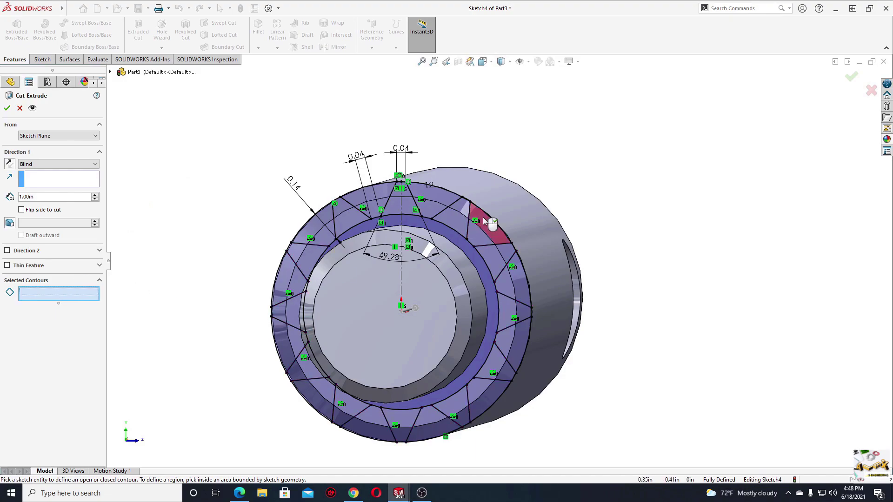
{"action": "scroll", "coordinate": [493, 232], "scroll_direction": "down", "scroll_amount": 3}
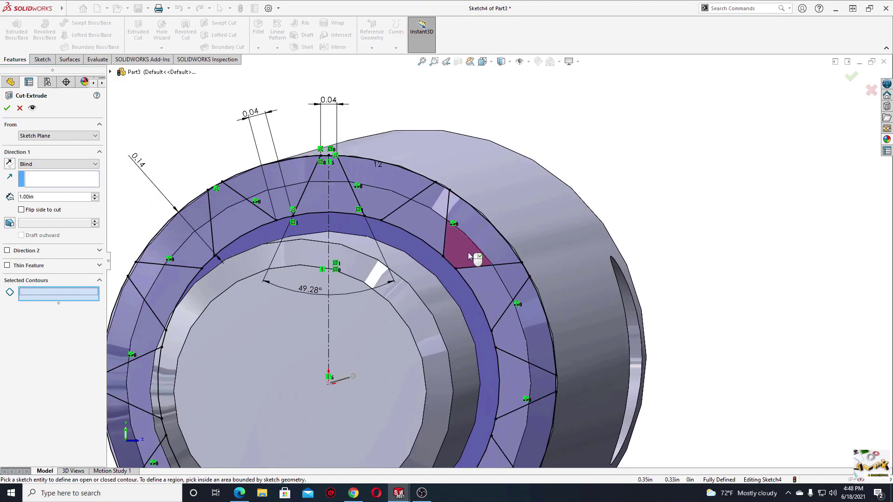
{"action": "left_click", "coordinate": [481, 238]}
{"action": "left_click", "coordinate": [457, 261]}
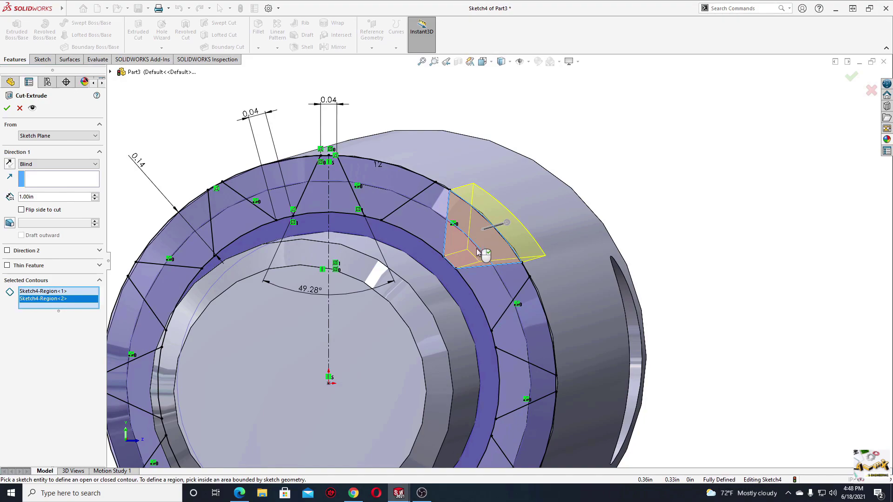
Step: Select the remaining tooth-gap regions around the ring through Region 24 and accept the cut
{"action": "scroll", "coordinate": [476, 249], "scroll_direction": "up", "scroll_amount": 3}
{"action": "scroll", "coordinate": [479, 251], "scroll_direction": "up", "scroll_amount": 1}
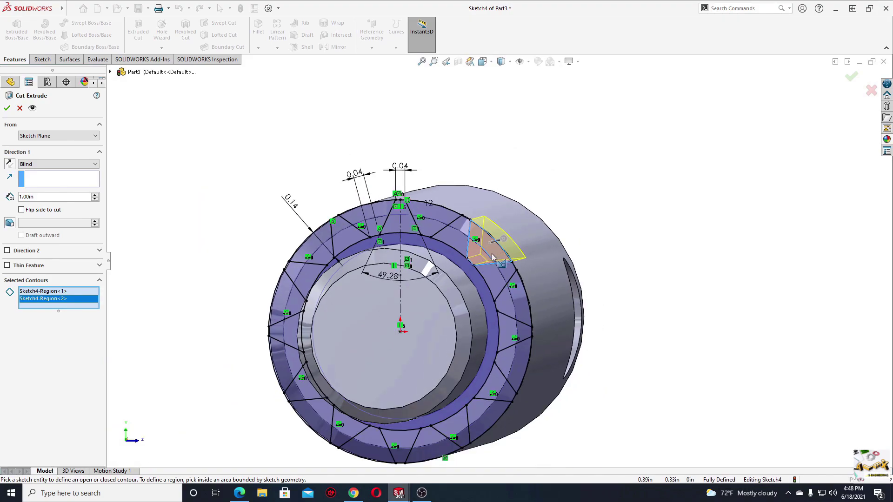
{"action": "left_click", "coordinate": [521, 300]}
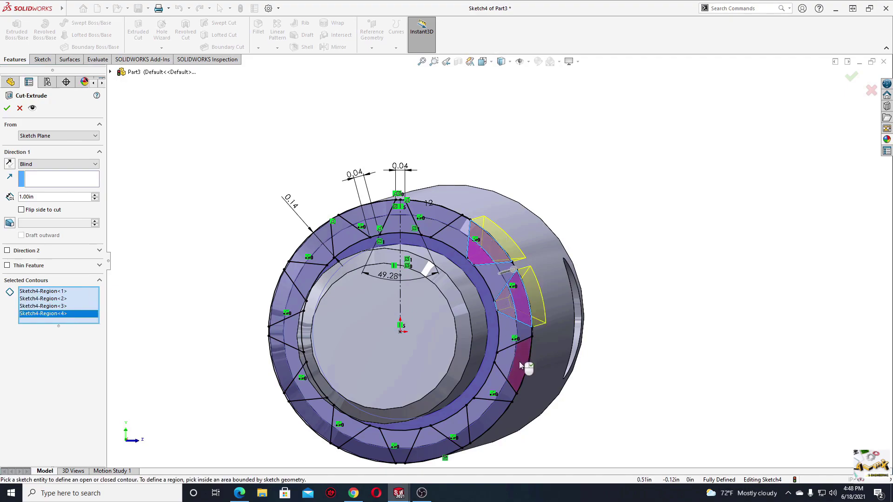
{"action": "left_click", "coordinate": [512, 362]}
{"action": "left_click", "coordinate": [489, 419]}
{"action": "left_click", "coordinate": [505, 303]}
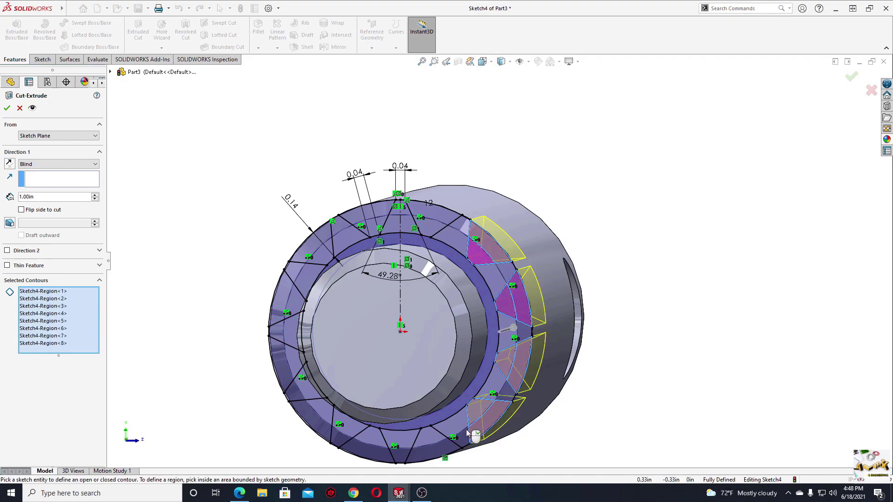
{"action": "left_click", "coordinate": [438, 450]}
{"action": "left_click", "coordinate": [376, 460]}
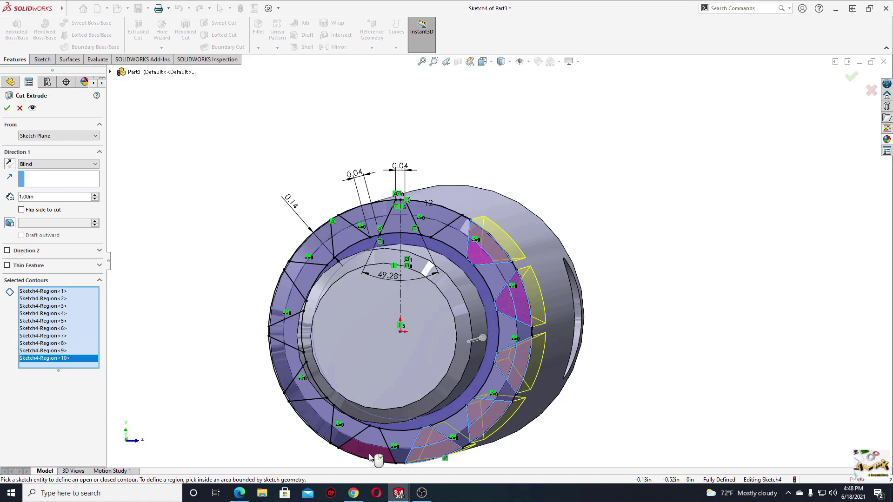
{"action": "left_click", "coordinate": [373, 443]}
{"action": "left_click", "coordinate": [338, 435]}
{"action": "left_click", "coordinate": [313, 404]}
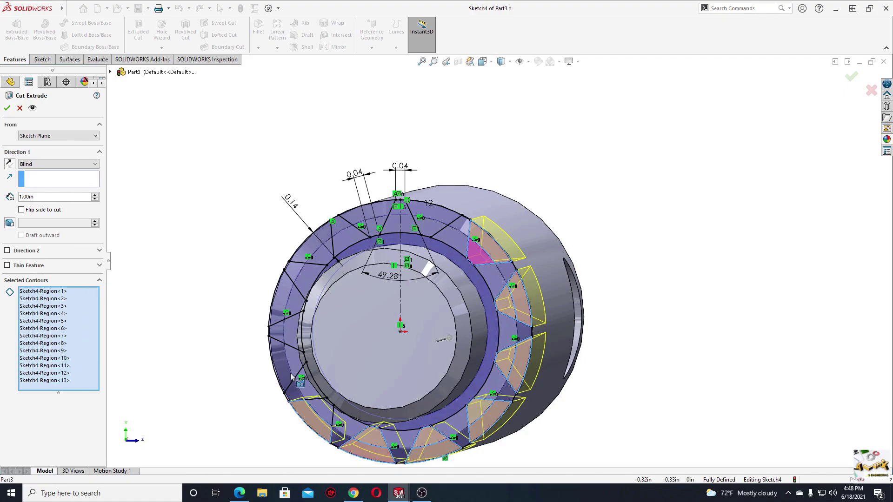
{"action": "left_click", "coordinate": [288, 372]}
{"action": "left_click", "coordinate": [303, 364]}
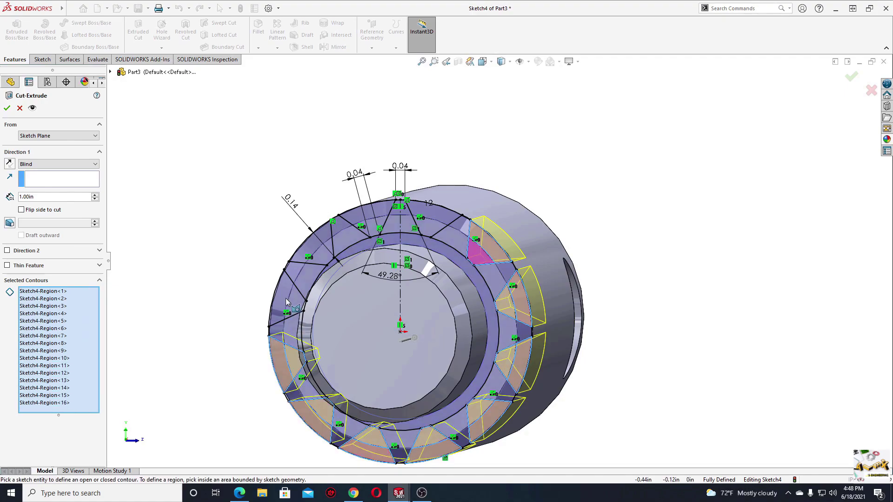
{"action": "left_click", "coordinate": [296, 302]}
{"action": "left_click", "coordinate": [321, 257]}
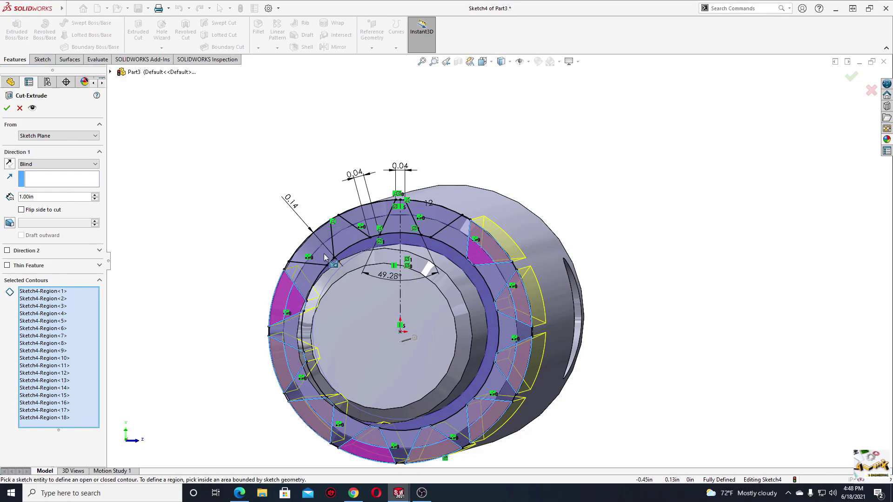
{"action": "left_click", "coordinate": [322, 258]}
{"action": "left_click", "coordinate": [401, 231]}
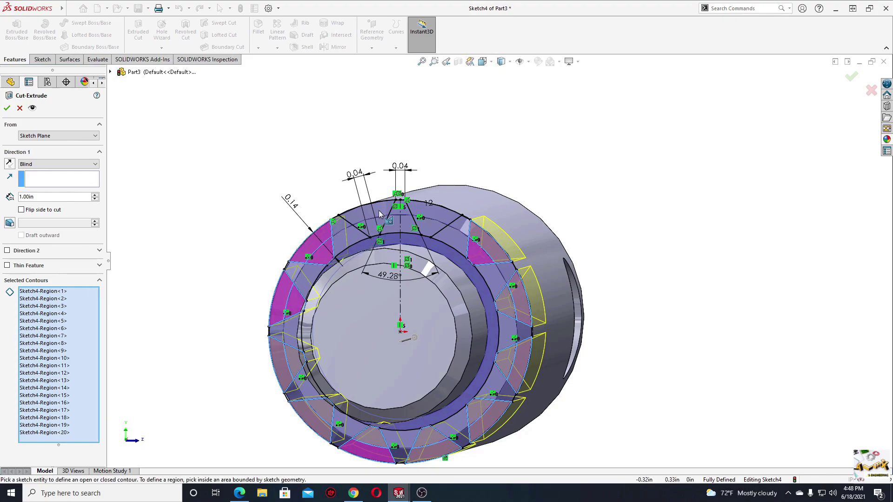
{"action": "scroll", "coordinate": [404, 230], "scroll_direction": "down", "scroll_amount": 2}
{"action": "scroll", "coordinate": [403, 230], "scroll_direction": "down", "scroll_amount": 2}
{"action": "left_click", "coordinate": [396, 208]}
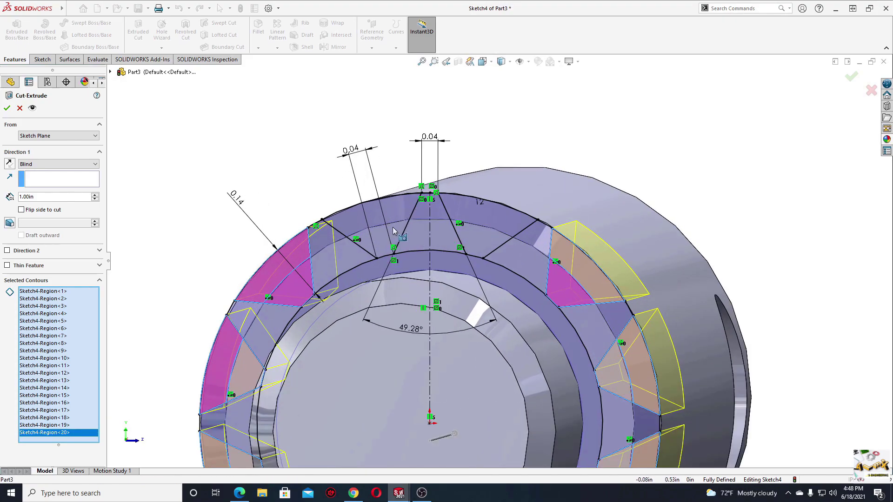
{"action": "left_click", "coordinate": [484, 239]}
{"action": "left_click", "coordinate": [487, 247]}
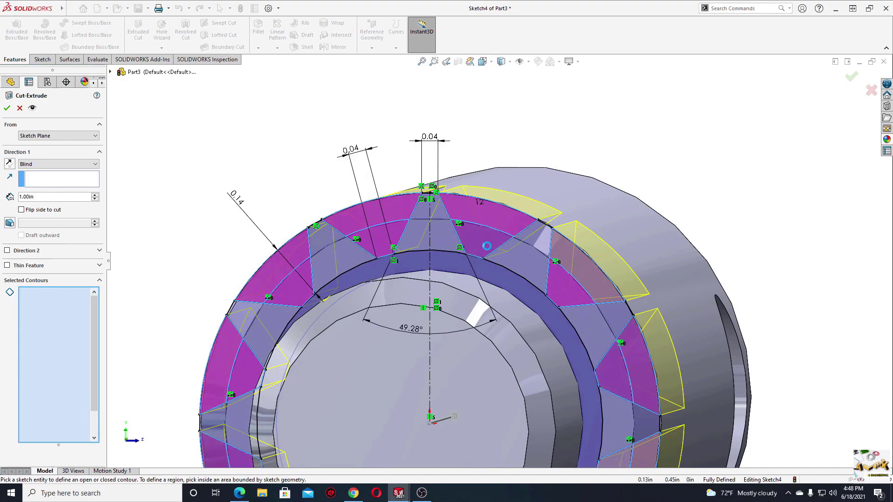
{"action": "scroll", "coordinate": [487, 249], "scroll_direction": "up", "scroll_amount": 5}
{"action": "mouse_move", "coordinate": [488, 249]}
{"action": "middle_mouse_down"}
{"action": "mouse_move", "coordinate": [430, 322]}
{"action": "mouse_move", "coordinate": [173, 347]}
{"action": "middle_mouse_up"}
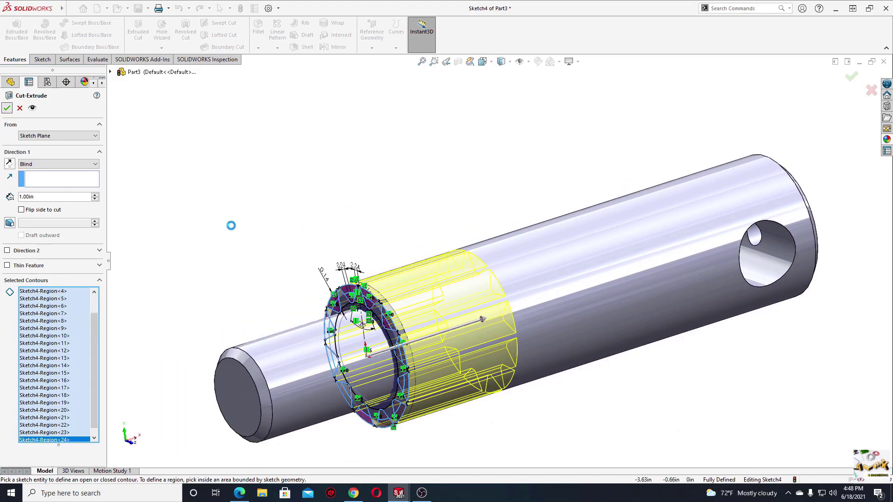
{"action": "key", "text": "Return"}
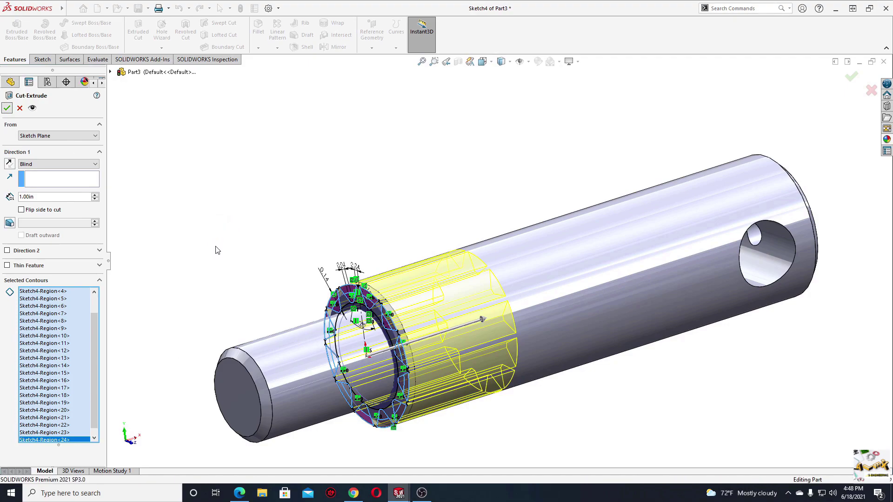
Step: Orbit to the toothed end and start a sketch on one tooth's end face
{"action": "mouse_move", "coordinate": [216, 253]}
{"action": "middle_mouse_down"}
{"action": "mouse_move", "coordinate": [294, 254]}
{"action": "mouse_move", "coordinate": [340, 289]}
{"action": "middle_mouse_up"}
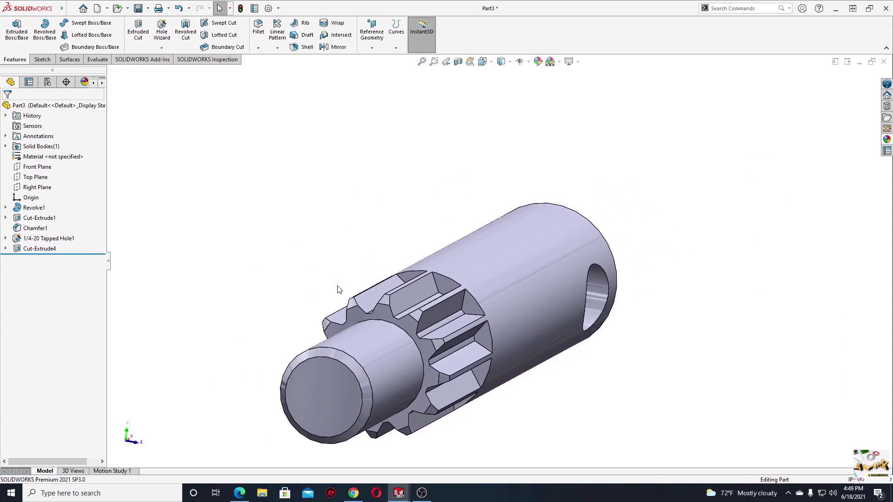
{"action": "scroll", "coordinate": [456, 278], "scroll_direction": "down", "scroll_amount": 4}
{"action": "left_click", "coordinate": [438, 283]}
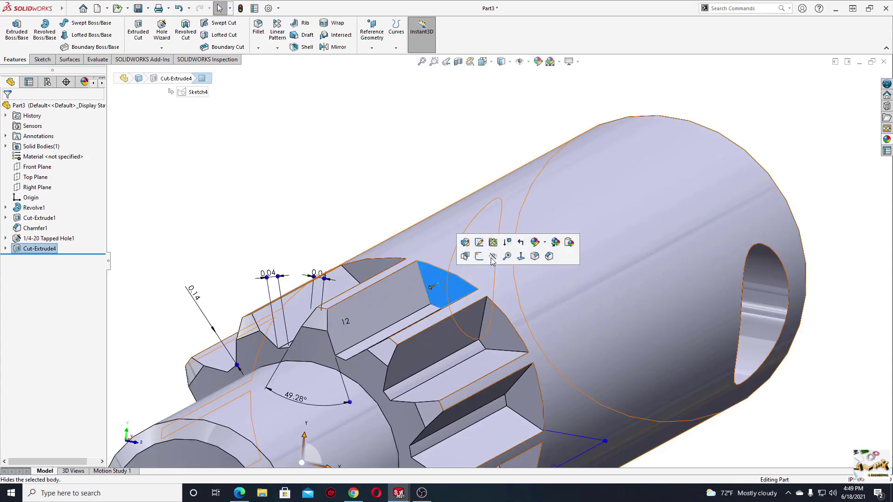
{"action": "left_click", "coordinate": [460, 253]}
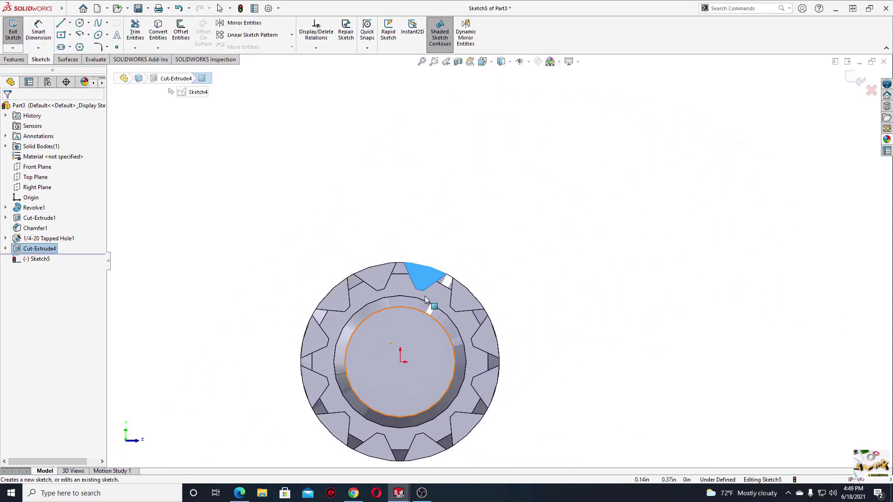
Step: Convert the tooth end face outline into sketch entities and inspect its top arc
{"action": "left_click", "coordinate": [425, 277]}
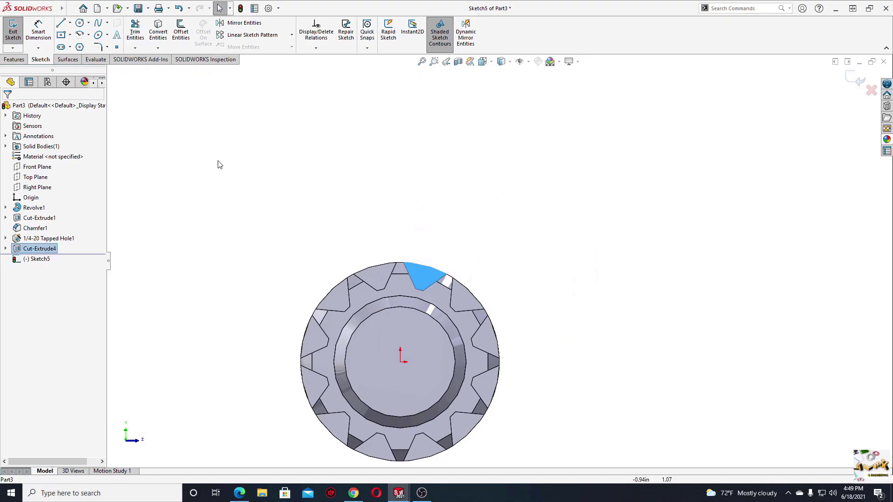
{"action": "left_click", "coordinate": [157, 31]}
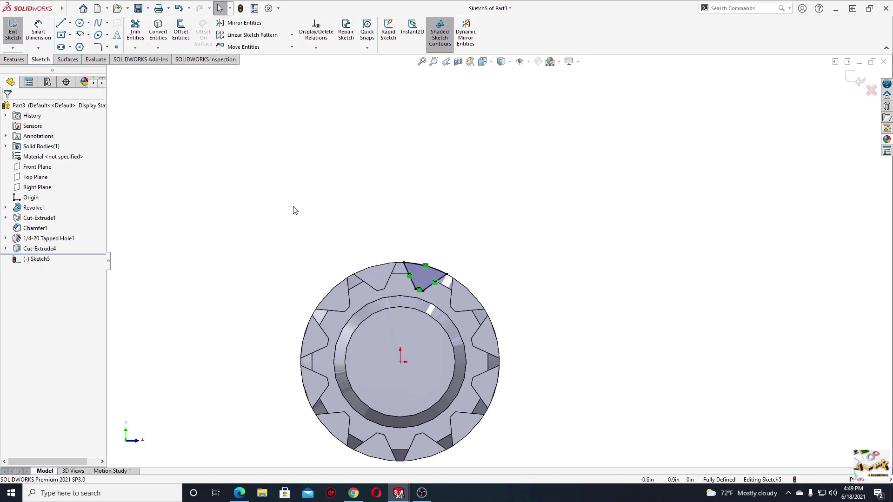
{"action": "scroll", "coordinate": [516, 283], "scroll_direction": "down", "scroll_amount": 3}
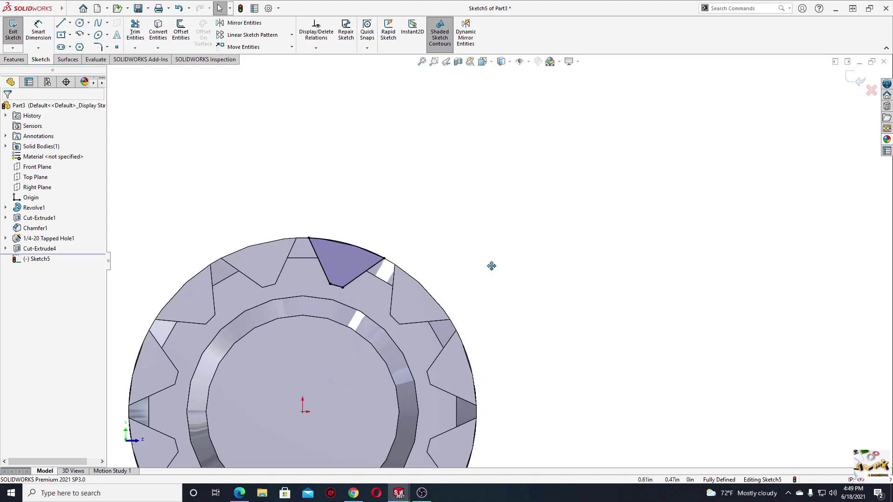
{"action": "left_click", "coordinate": [364, 229]}
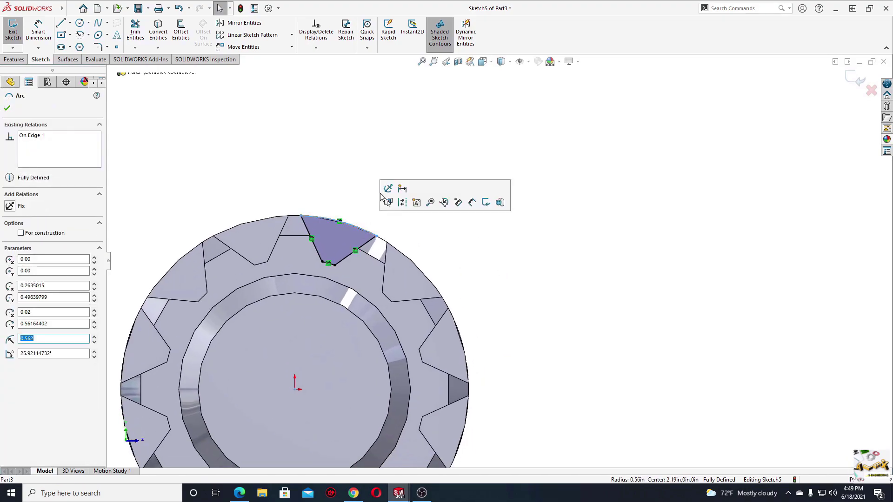
{"action": "left_click", "coordinate": [379, 195]}
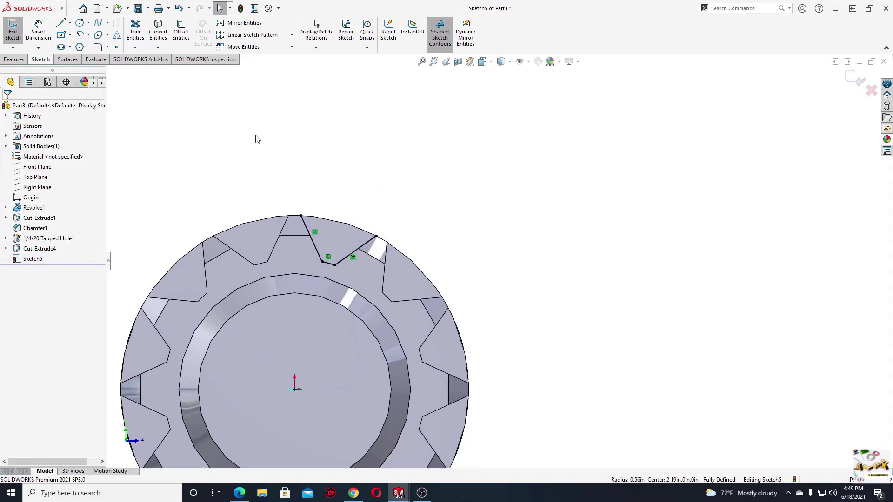
Step: Draw a closed three-line triangle from the tooth tip rising above the gear
{"action": "left_click", "coordinate": [60, 24]}
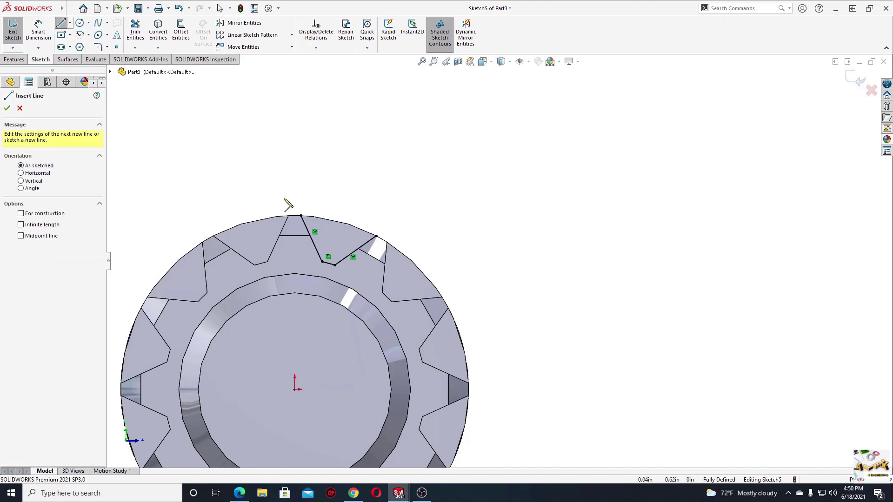
{"action": "left_click", "coordinate": [301, 216]}
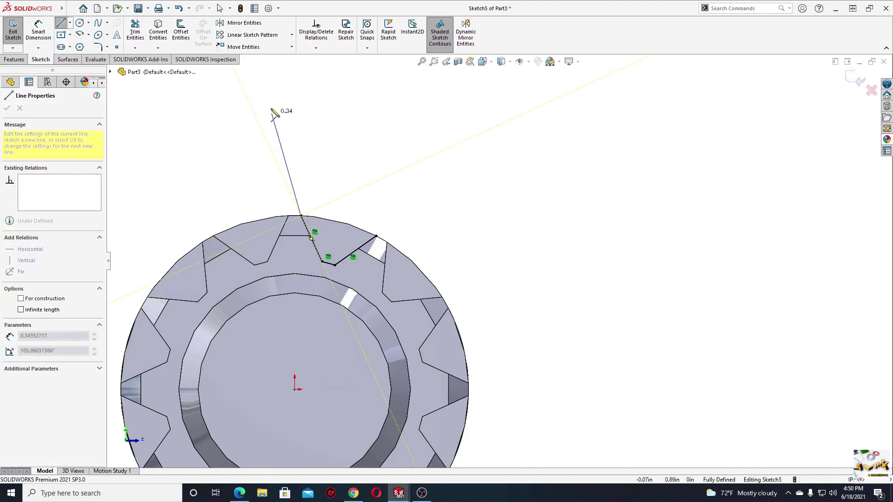
{"action": "left_click", "coordinate": [249, 104]}
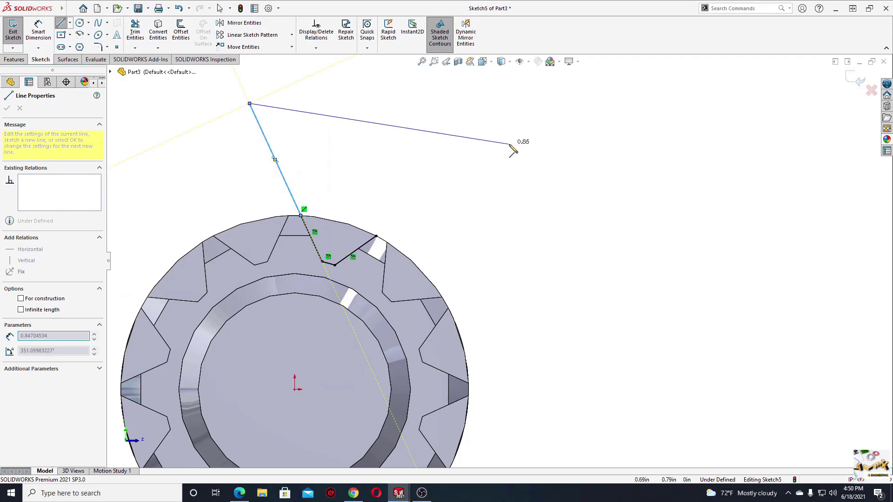
{"action": "left_click", "coordinate": [530, 139]}
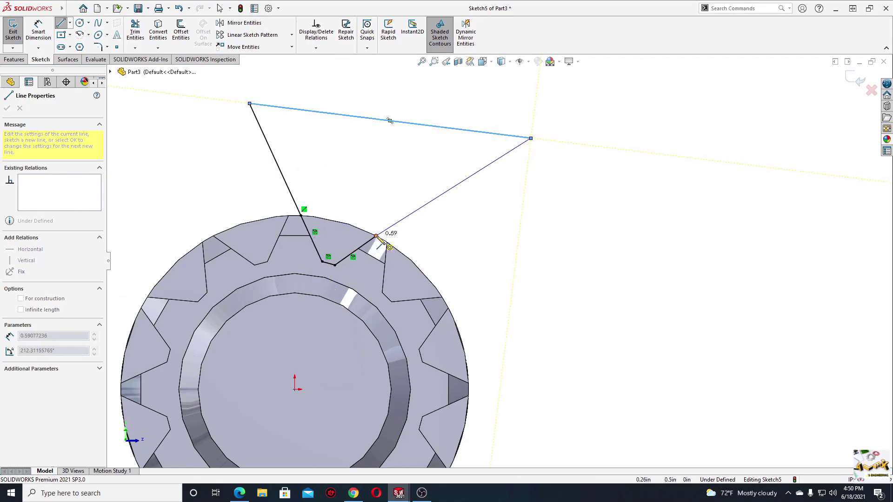
{"action": "left_click", "coordinate": [376, 236]}
{"action": "right_click", "coordinate": [359, 205]}
{"action": "left_click", "coordinate": [372, 208]}
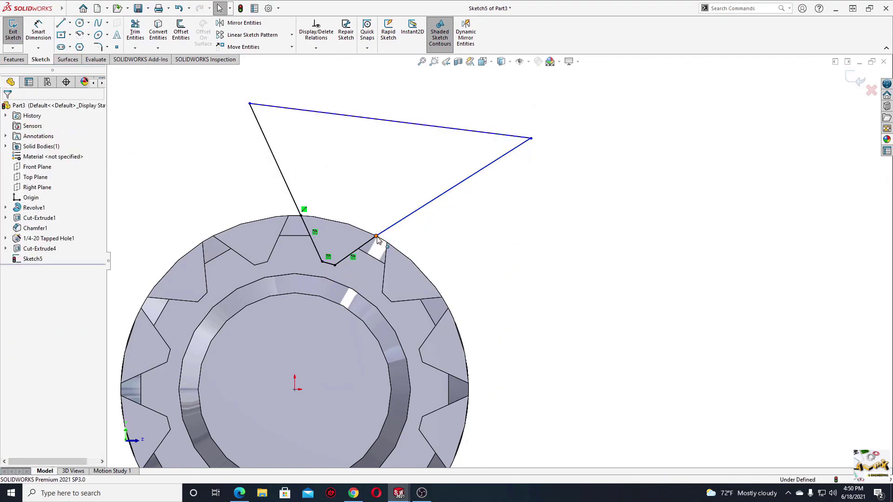
Step: Make the triangle's lower right corner coincident with the gear's outer edge
{"action": "left_click", "coordinate": [377, 237]}
{"action": "left_click", "coordinate": [442, 198]}
{"action": "left_click", "coordinate": [337, 157]}
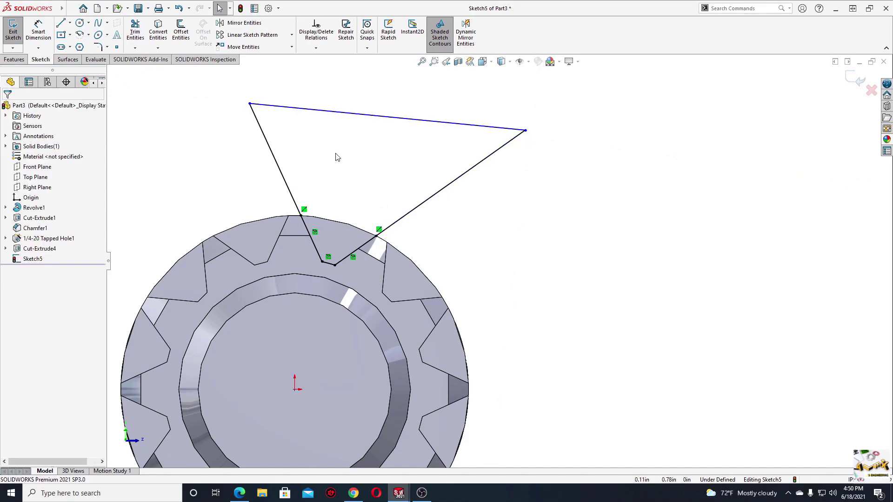
{"action": "scroll", "coordinate": [338, 158], "scroll_direction": "up", "scroll_amount": 3}
{"action": "mouse_move", "coordinate": [392, 250]}
{"action": "middle_mouse_down"}
{"action": "mouse_move", "coordinate": [370, 294]}
{"action": "mouse_move", "coordinate": [345, 285]}
{"action": "middle_mouse_up"}
Step: Extrude-cut the triangle Blind 1.00 in with a 14° draft
{"action": "left_click", "coordinate": [15, 60]}
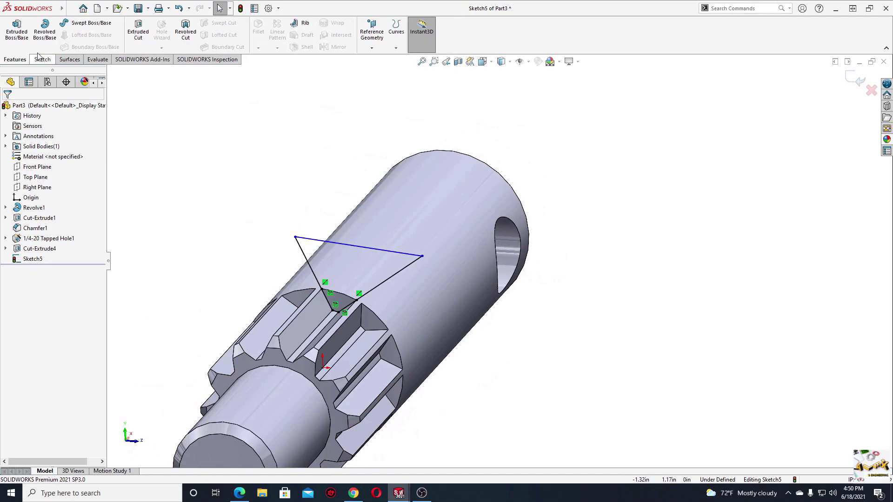
{"action": "left_click", "coordinate": [135, 29]}
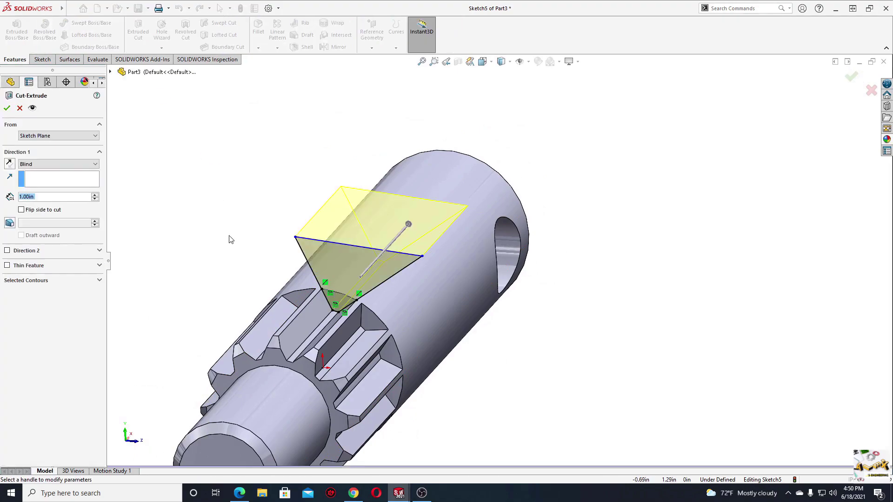
{"action": "left_click", "coordinate": [9, 223]}
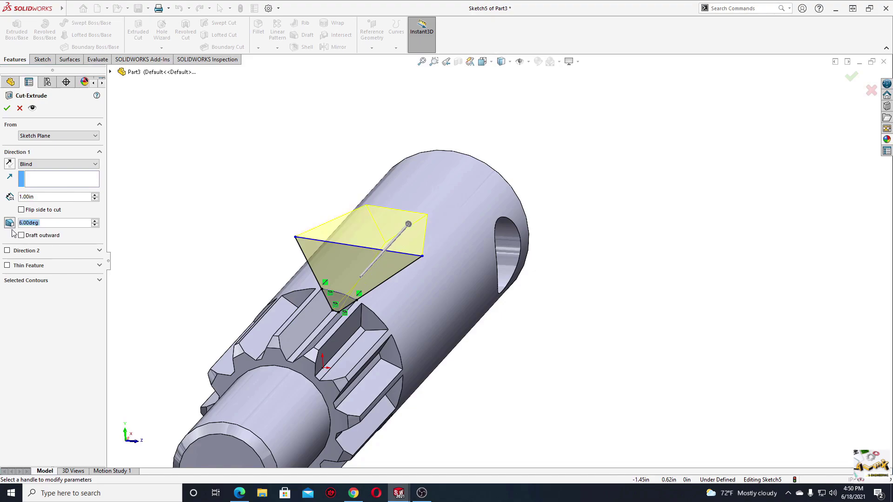
{"action": "middle_click_drag", "start_coordinate": [329, 295], "coordinate": [89, 245]}
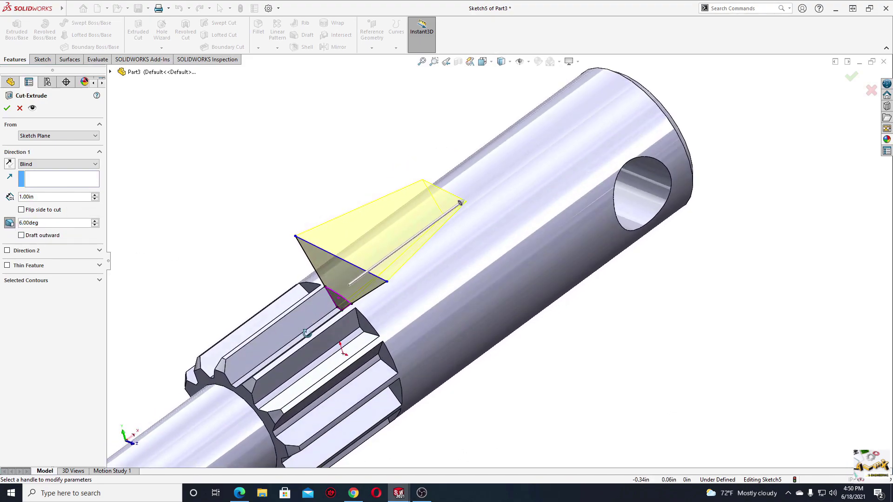
{"action": "left_click", "coordinate": [95, 221]}
{"action": "left_click", "coordinate": [95, 222]}
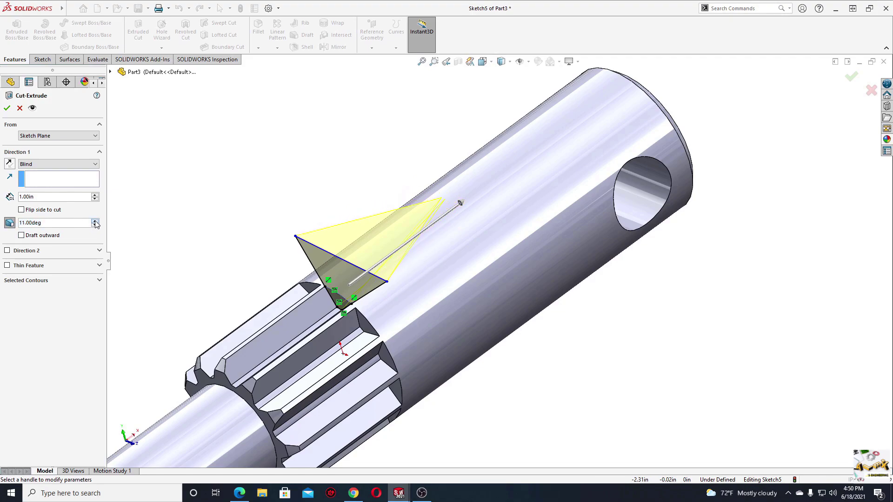
{"action": "mouse_move", "coordinate": [118, 231]}
{"action": "middle_mouse_down"}
{"action": "mouse_move", "coordinate": [286, 258]}
{"action": "mouse_move", "coordinate": [329, 255]}
{"action": "mouse_move", "coordinate": [303, 208]}
{"action": "mouse_move", "coordinate": [240, 186]}
{"action": "mouse_move", "coordinate": [220, 191]}
{"action": "mouse_move", "coordinate": [239, 215]}
{"action": "middle_mouse_up"}
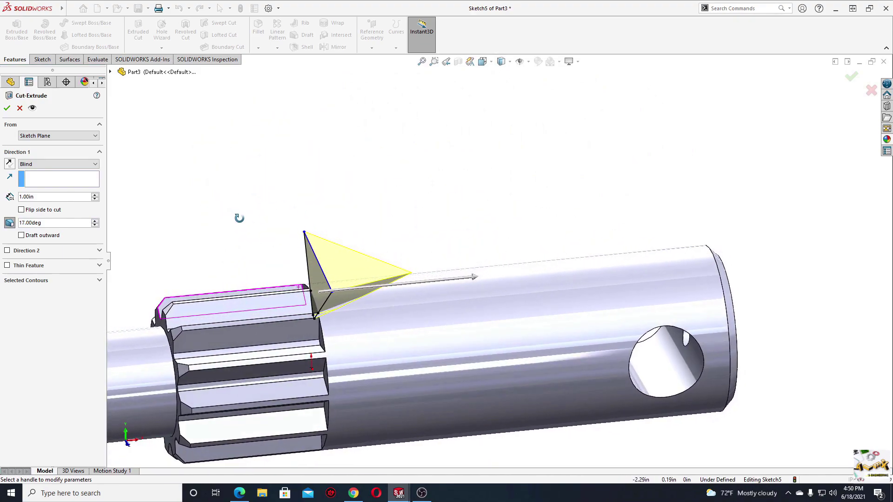
{"action": "left_click", "coordinate": [95, 225]}
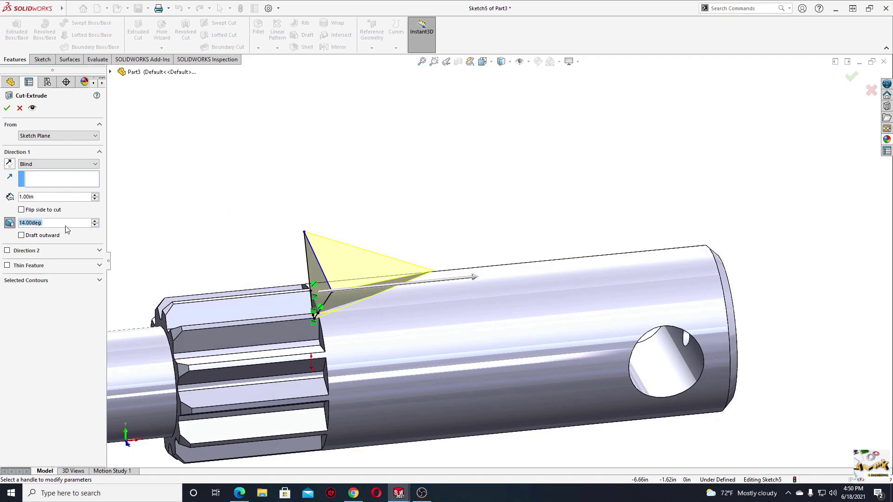
{"action": "left_click", "coordinate": [8, 109]}
Step: Edit Cut-Extrude5 to change its draft angle from 14° to 12°
{"action": "middle_click_drag", "start_coordinate": [239, 246], "coordinate": [258, 302]}
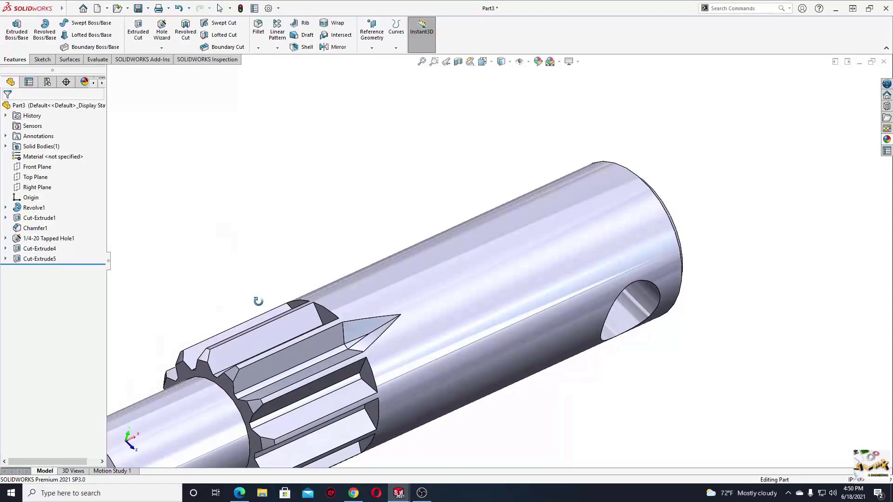
{"action": "scroll", "coordinate": [256, 293], "scroll_direction": "up", "scroll_amount": 2}
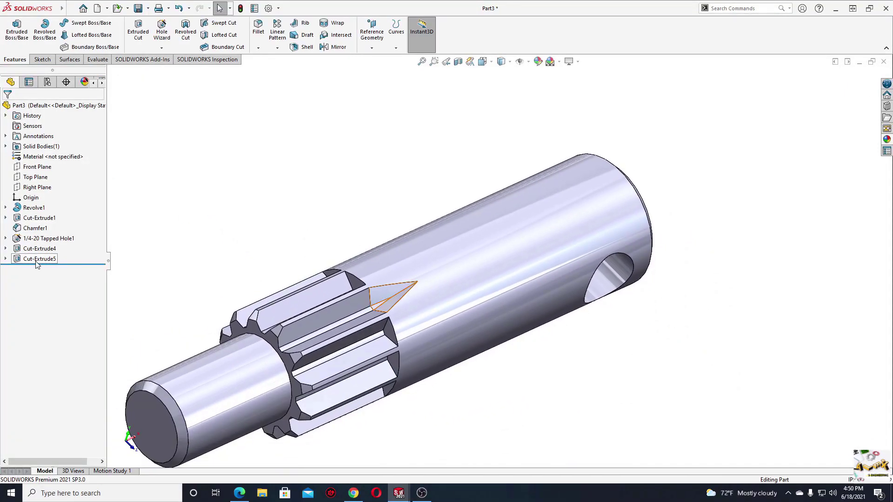
{"action": "left_click", "coordinate": [16, 261]}
{"action": "left_click", "coordinate": [32, 235]}
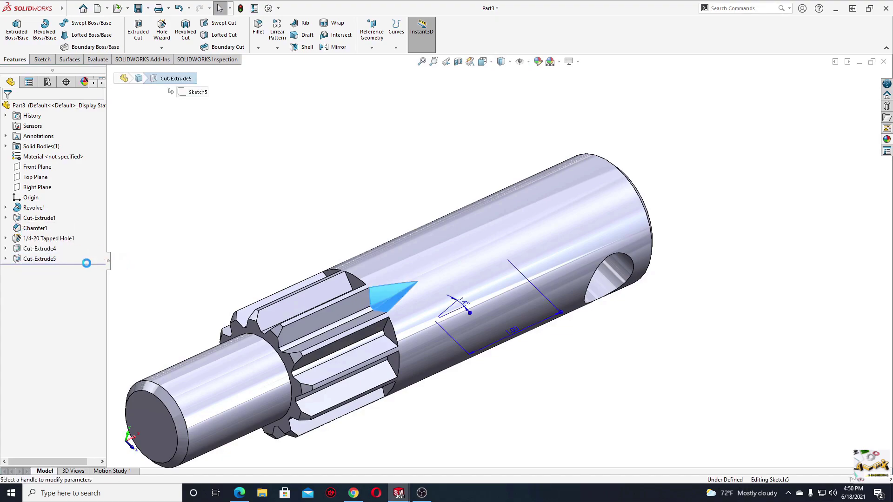
{"action": "double_click", "coordinate": [95, 226]}
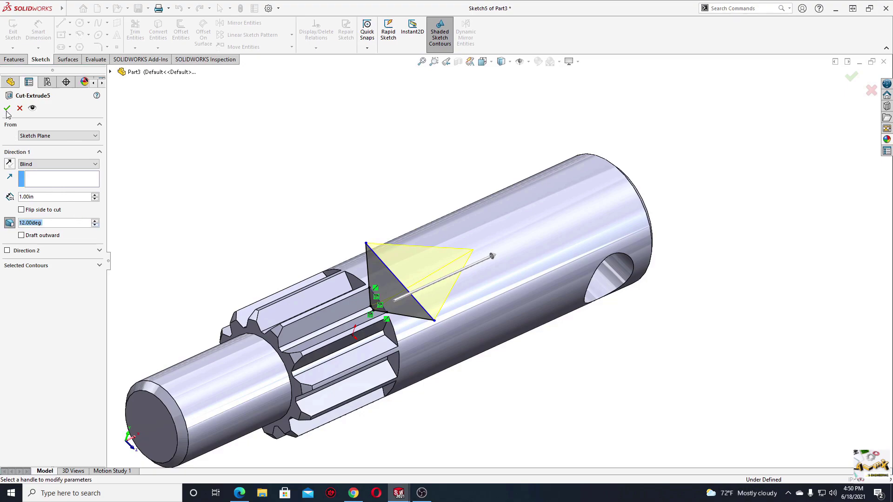
{"action": "key", "text": "Return"}
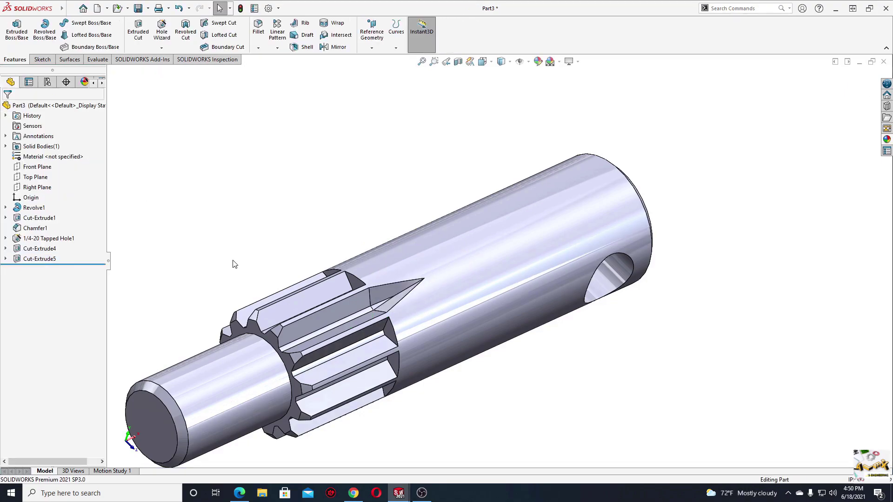
{"action": "mouse_move", "coordinate": [235, 264]}
{"action": "middle_mouse_down"}
{"action": "mouse_move", "coordinate": [273, 241]}
{"action": "mouse_move", "coordinate": [264, 275]}
{"action": "mouse_move", "coordinate": [307, 278]}
{"action": "middle_mouse_up"}
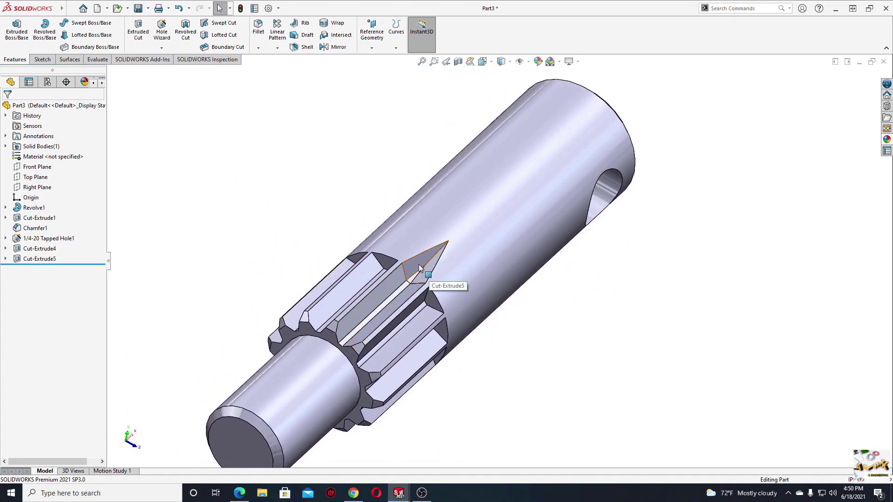
Step: Circular-pattern Cut-Extrude5 into 12 equally spaced copies over 360° about the shaft's end edge
{"action": "left_click", "coordinate": [278, 48]}
{"action": "left_click", "coordinate": [298, 68]}
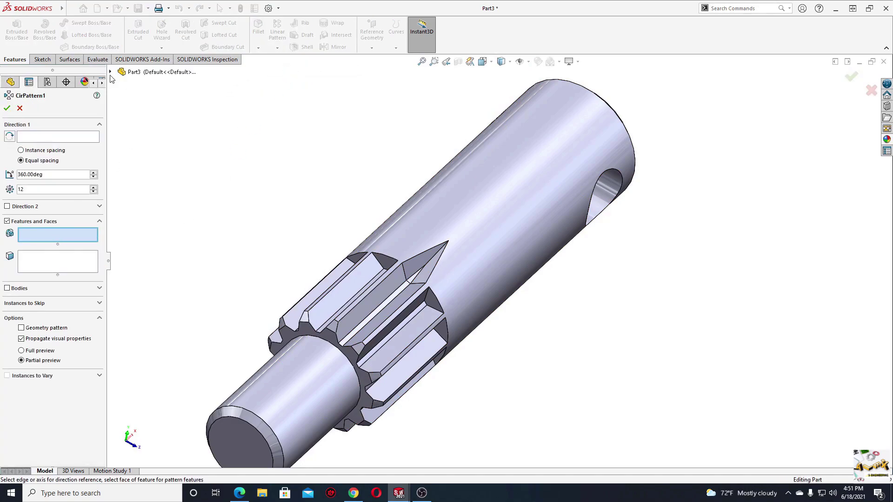
{"action": "left_click", "coordinate": [110, 72]}
{"action": "left_click", "coordinate": [145, 226]}
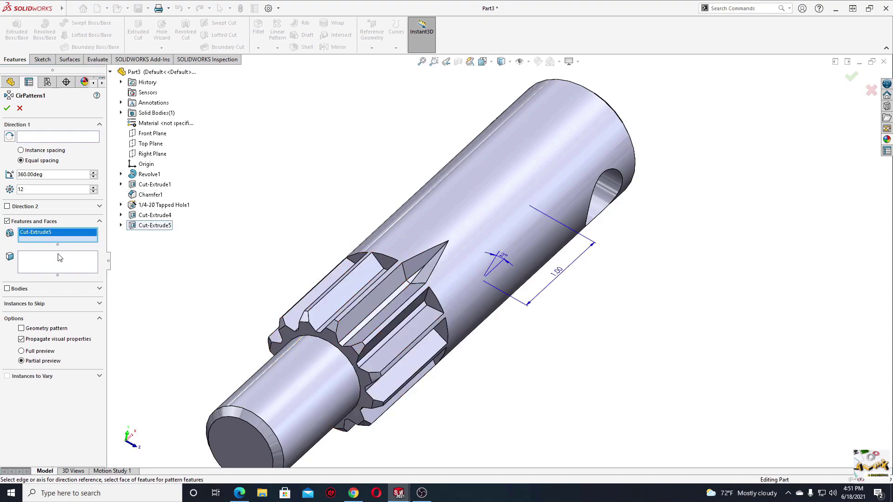
{"action": "left_click", "coordinate": [37, 137]}
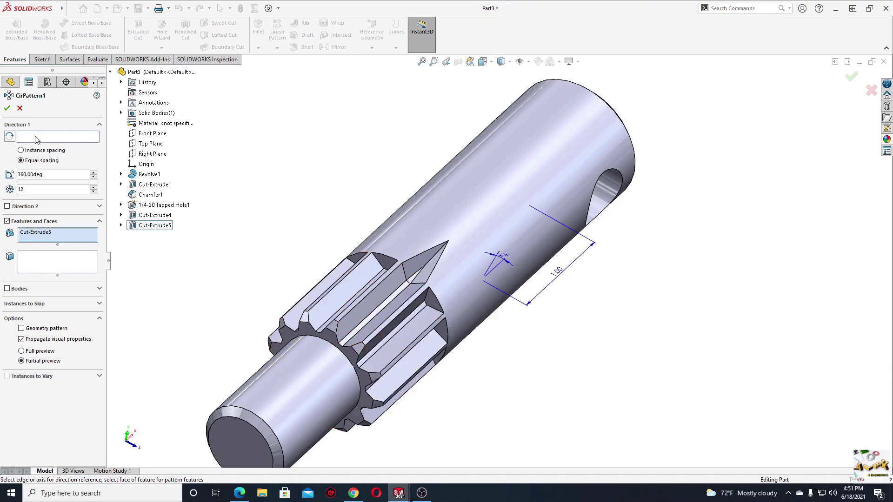
{"action": "left_click", "coordinate": [250, 413]}
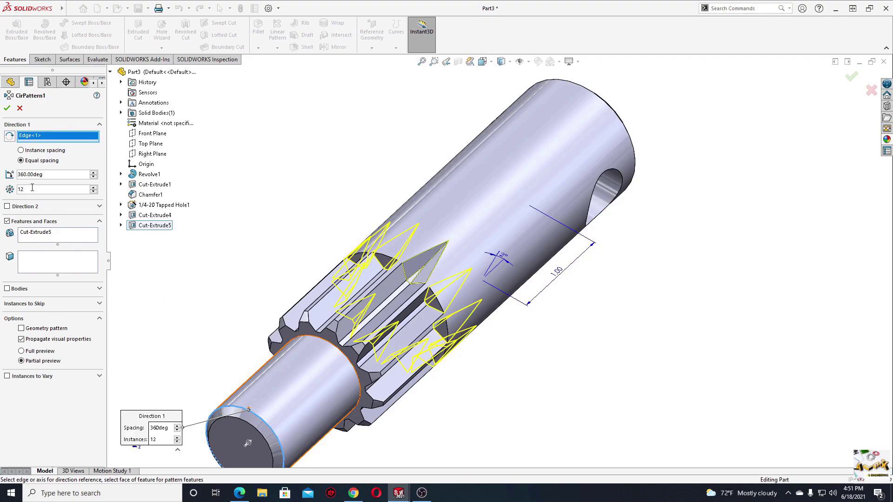
{"action": "left_click", "coordinate": [7, 108]}
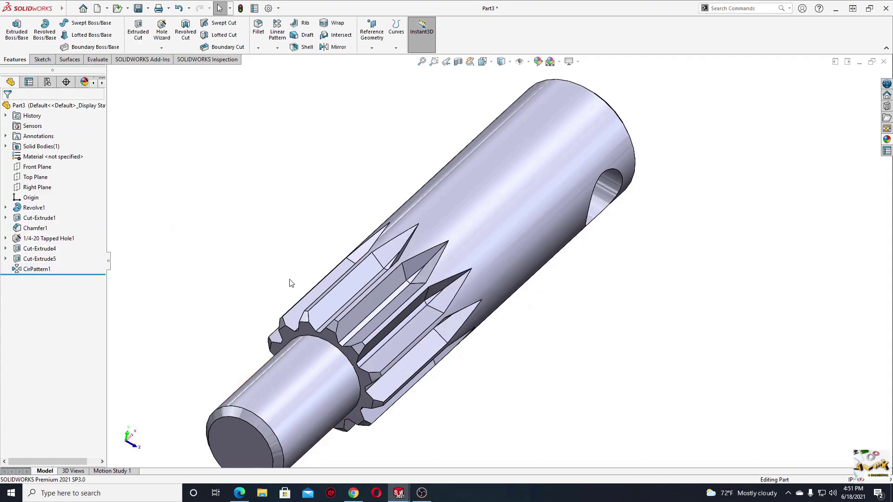
{"action": "mouse_move", "coordinate": [363, 279]}
{"action": "middle_mouse_down"}
{"action": "mouse_move", "coordinate": [398, 296]}
{"action": "mouse_move", "coordinate": [425, 249]}
{"action": "mouse_move", "coordinate": [274, 321]}
{"action": "mouse_move", "coordinate": [251, 140]}
{"action": "mouse_move", "coordinate": [317, 235]}
{"action": "mouse_move", "coordinate": [344, 225]}
{"action": "mouse_move", "coordinate": [253, 367]}
{"action": "mouse_move", "coordinate": [241, 358]}
{"action": "mouse_move", "coordinate": [326, 333]}
{"action": "mouse_move", "coordinate": [349, 369]}
{"action": "middle_mouse_up"}
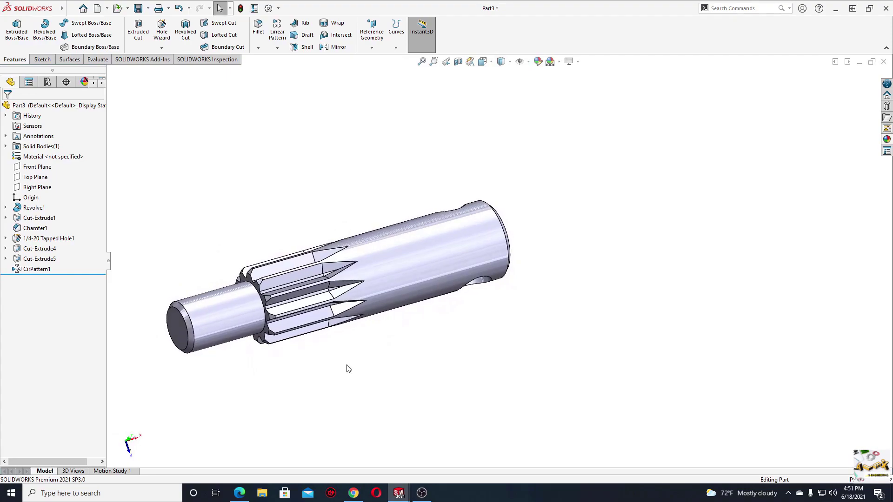
Step: Save the pinion shaft to the Desktop as 'Pinion', working past the name-conflict warning
{"action": "middle_click_drag", "start_coordinate": [255, 233], "coordinate": [292, 242], "text": "ctrl"}
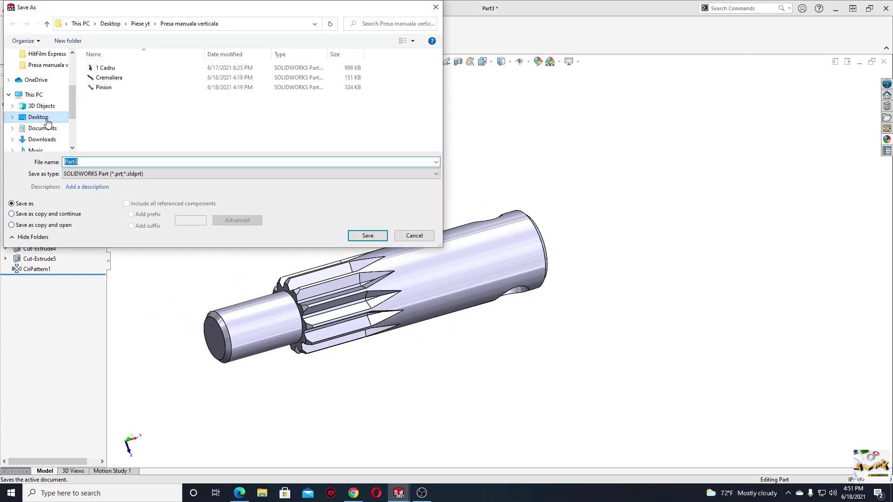
{"action": "left_click", "coordinate": [38, 117]}
{"action": "type", "text": "P"}
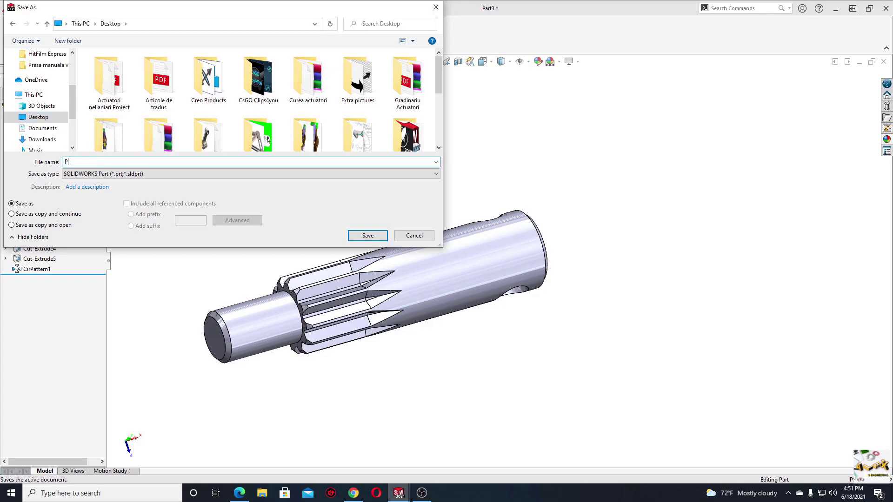
{"action": "type", "text": "inion"}
{"action": "key", "text": "Return"}
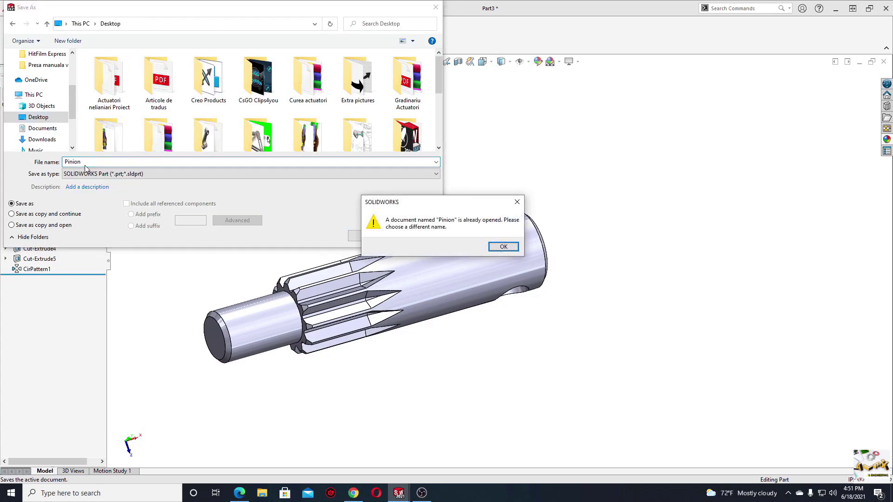
{"action": "left_click", "coordinate": [517, 201]}
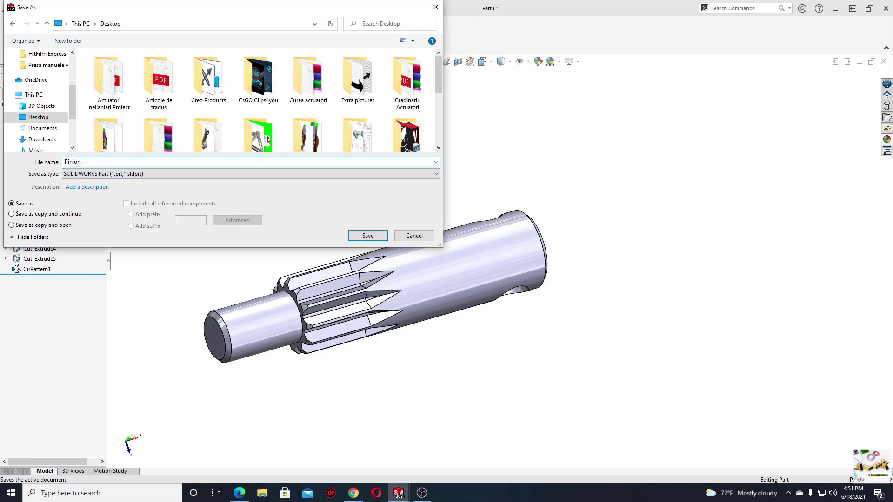
{"action": "key", "text": "Return"}
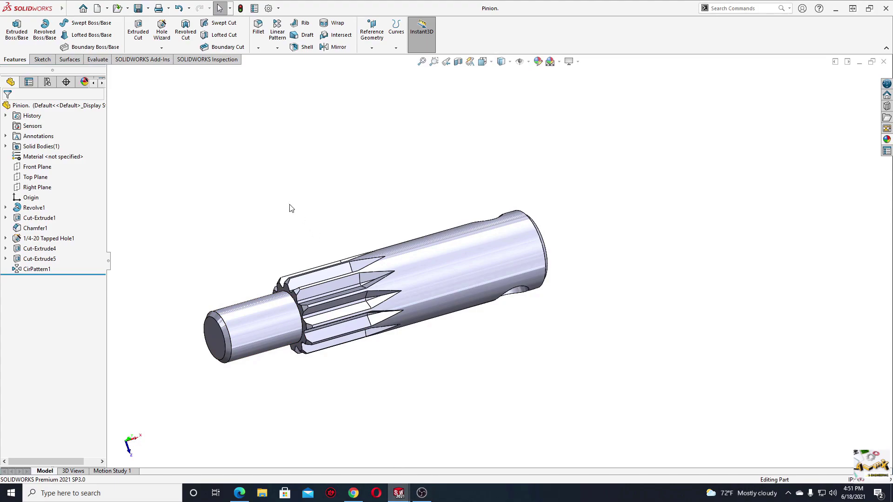
{"action": "left_click", "coordinate": [97, 8]}
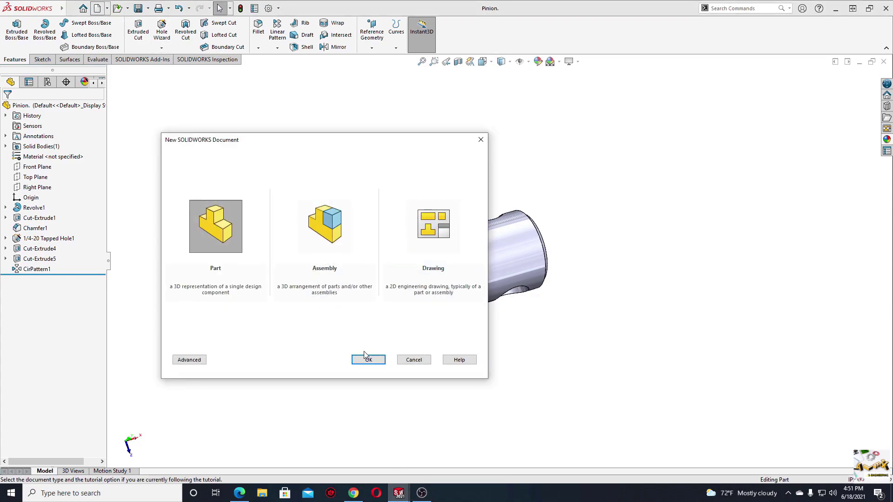
Step: Create a new part in IPS inch units with a plain white scene background
{"action": "left_click", "coordinate": [365, 357]}
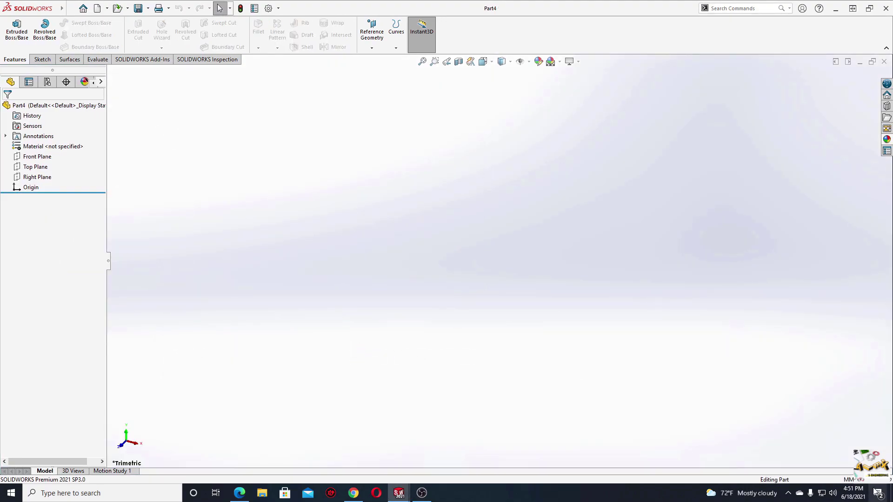
{"action": "left_click", "coordinate": [850, 480]}
{"action": "left_click", "coordinate": [861, 451]}
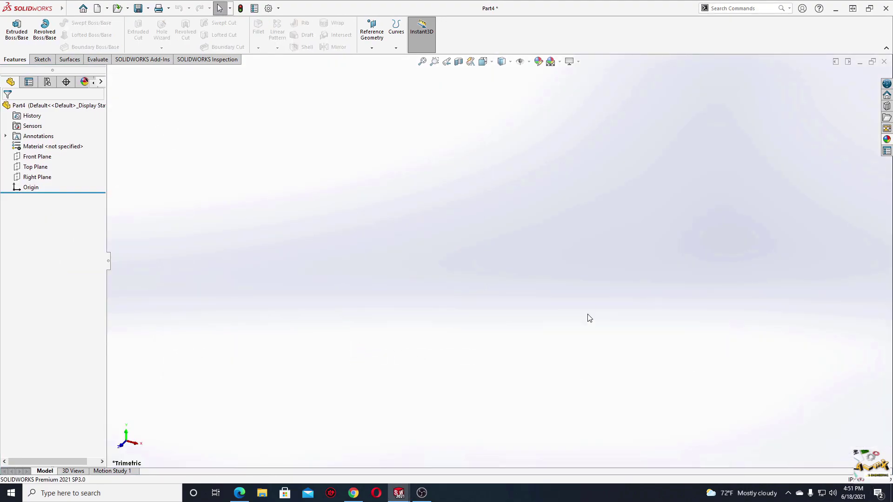
{"action": "left_click", "coordinate": [552, 61]}
{"action": "left_click", "coordinate": [576, 85]}
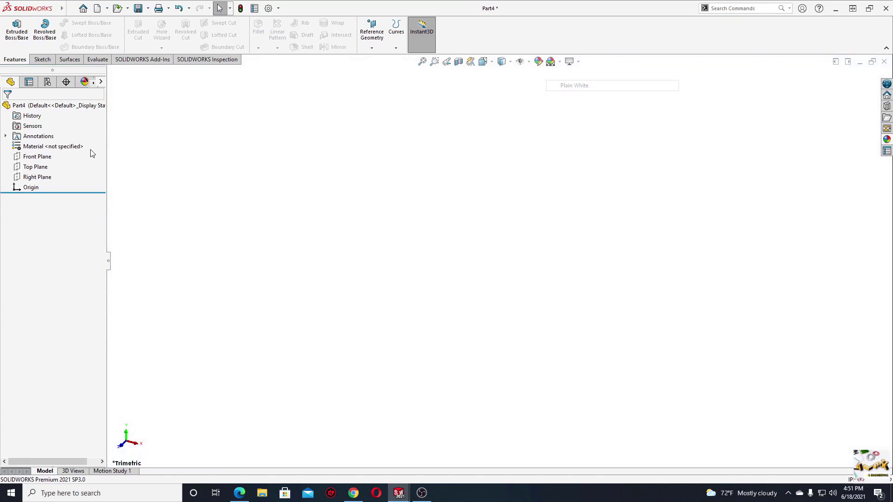
Step: Sketch a centre rectangle about the origin on the Front Plane
{"action": "left_click", "coordinate": [26, 159]}
{"action": "left_click", "coordinate": [55, 148]}
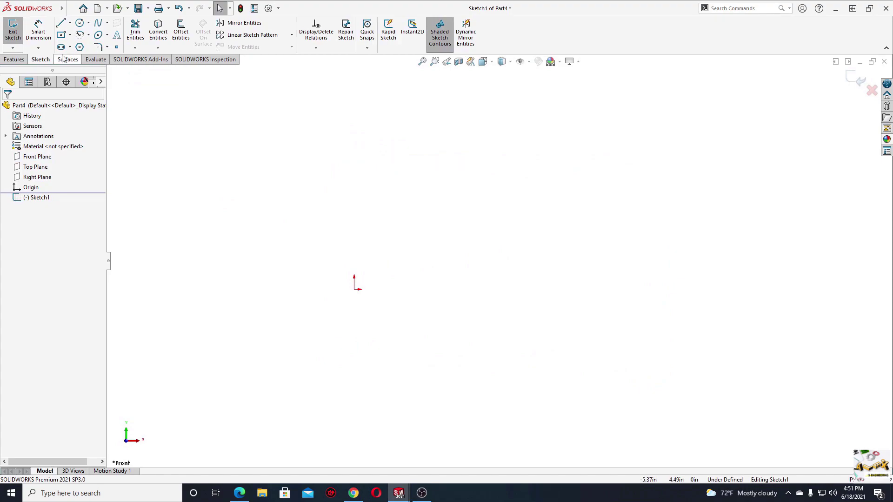
{"action": "left_click", "coordinate": [70, 34]}
{"action": "left_click", "coordinate": [86, 58]}
{"action": "left_click", "coordinate": [359, 294]}
{"action": "left_click", "coordinate": [589, 352]}
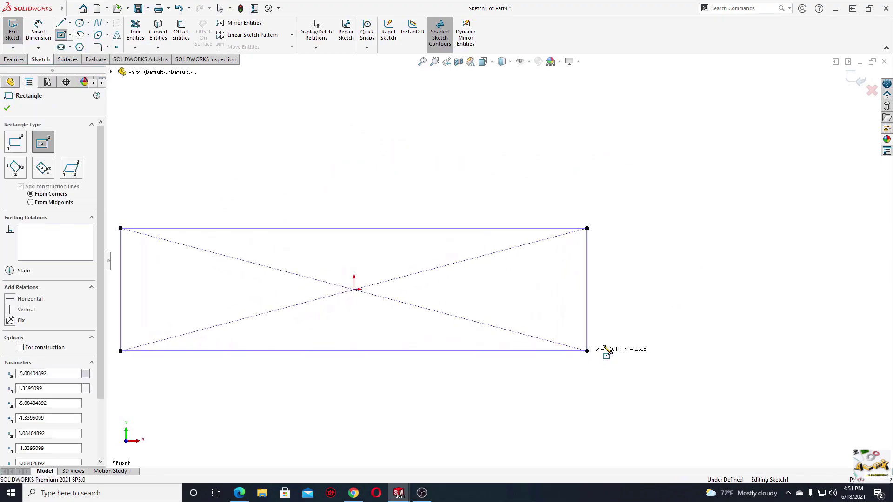
{"action": "key", "text": "Escape"}
{"action": "key", "text": "Escape"}
{"action": "middle_click_drag", "start_coordinate": [416, 212], "coordinate": [439, 208], "text": "ctrl"}
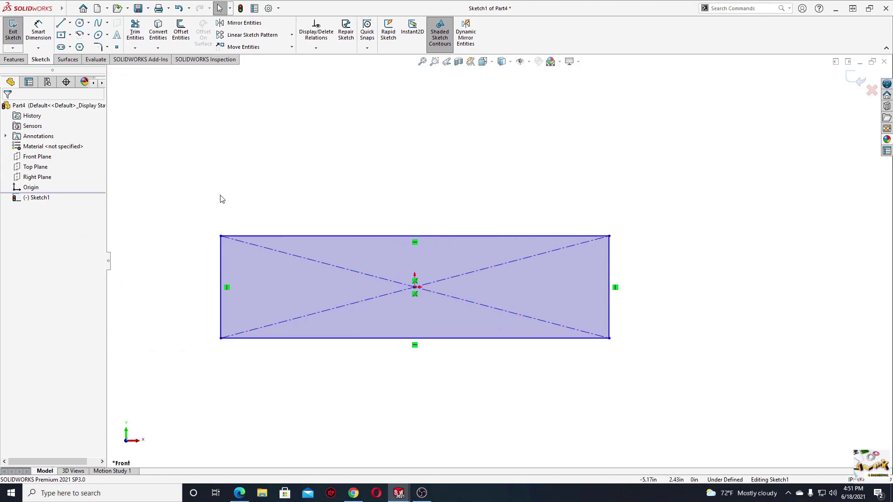
{"action": "mouse_move", "coordinate": [398, 494]}
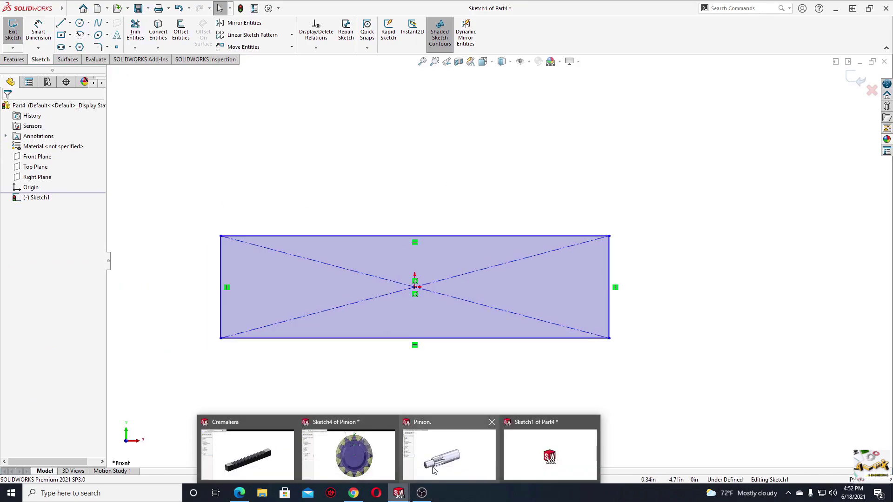
{"action": "left_click", "coordinate": [447, 450]}
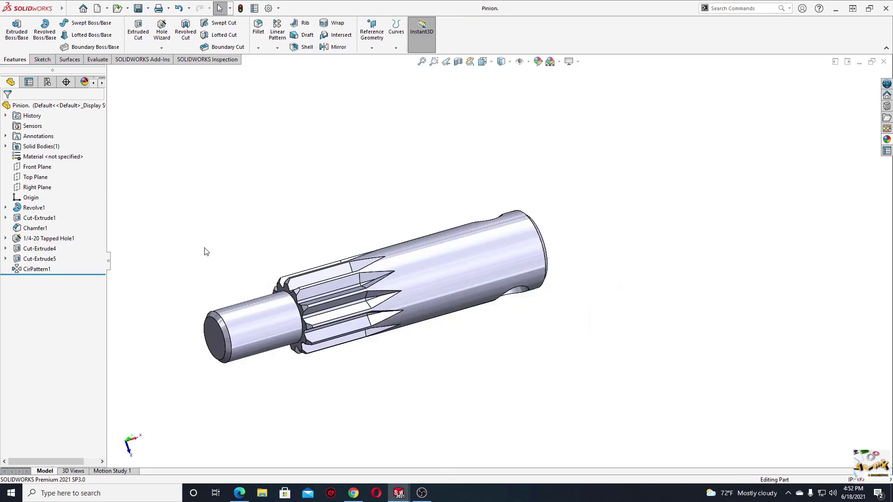
Step: On the gear end face, sketch a circle centred on the origin around the gear
{"action": "middle_click_drag", "start_coordinate": [218, 255], "coordinate": [255, 265]}
{"action": "left_click", "coordinate": [316, 290]}
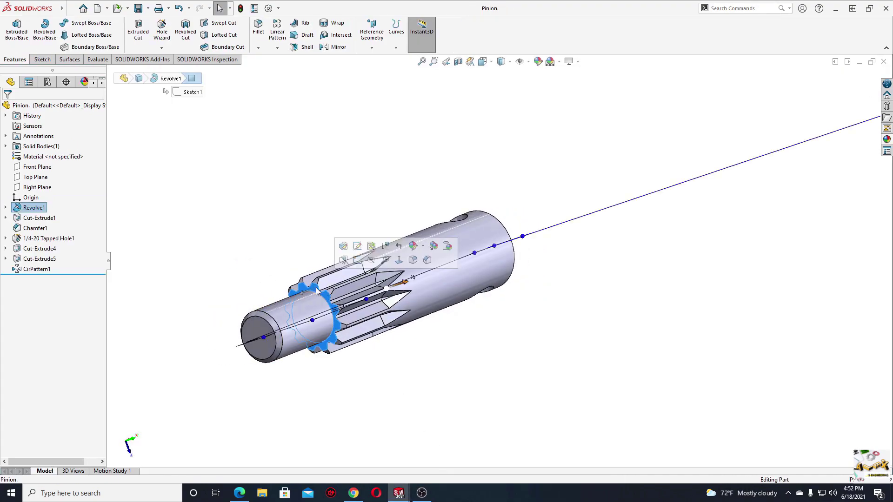
{"action": "left_click", "coordinate": [347, 265]}
{"action": "left_click", "coordinate": [267, 250]}
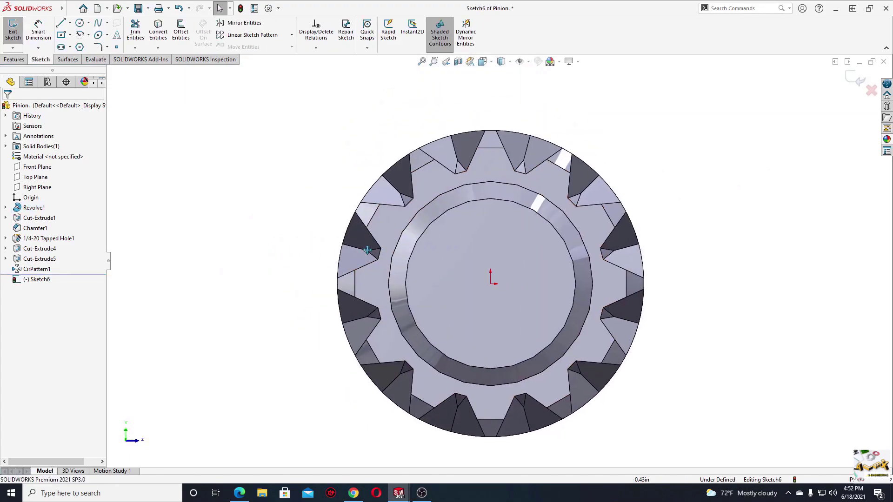
{"action": "scroll", "coordinate": [263, 265], "scroll_direction": "up", "scroll_amount": 3}
{"action": "left_click", "coordinate": [80, 23]}
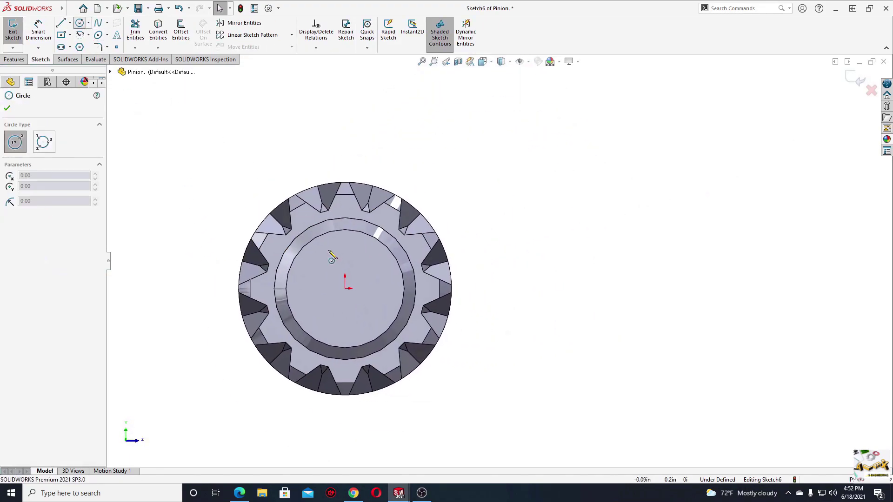
{"action": "left_click", "coordinate": [344, 288]}
{"action": "left_click", "coordinate": [305, 218]}
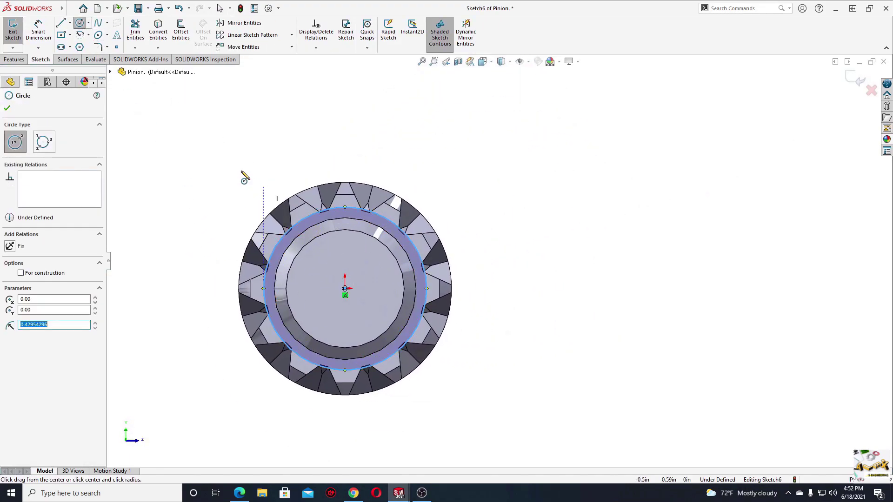
{"action": "key", "text": "Escape"}
Step: Dimension the circle to a 1.00 diameter and exit the sketch
{"action": "left_click", "coordinate": [38, 30]}
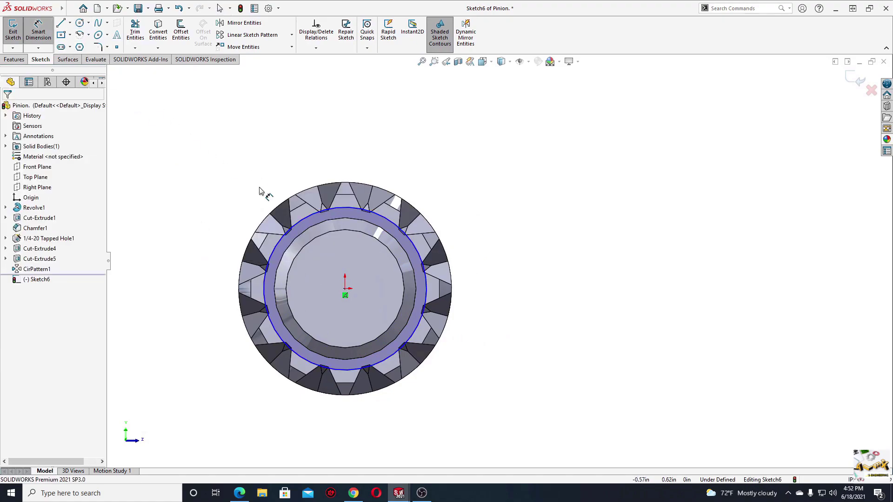
{"action": "left_click", "coordinate": [302, 222]}
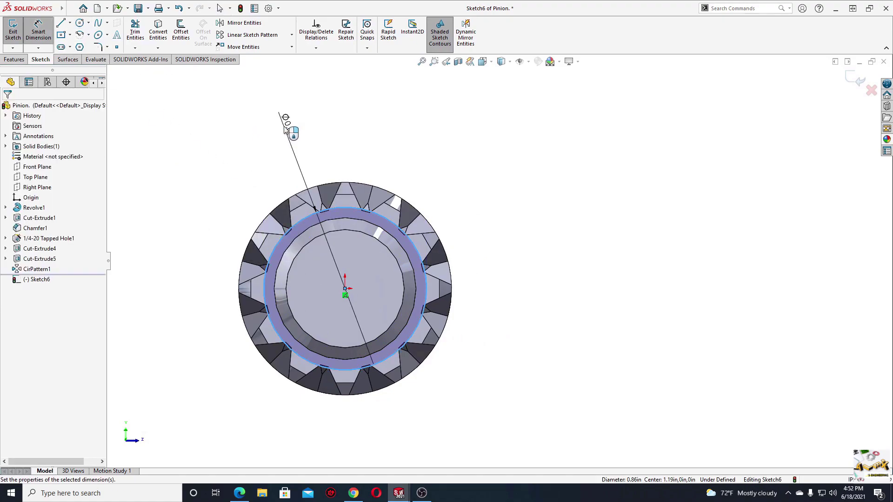
{"action": "left_click", "coordinate": [285, 126]}
{"action": "type", "text": "1"}
{"action": "key", "text": "Return"}
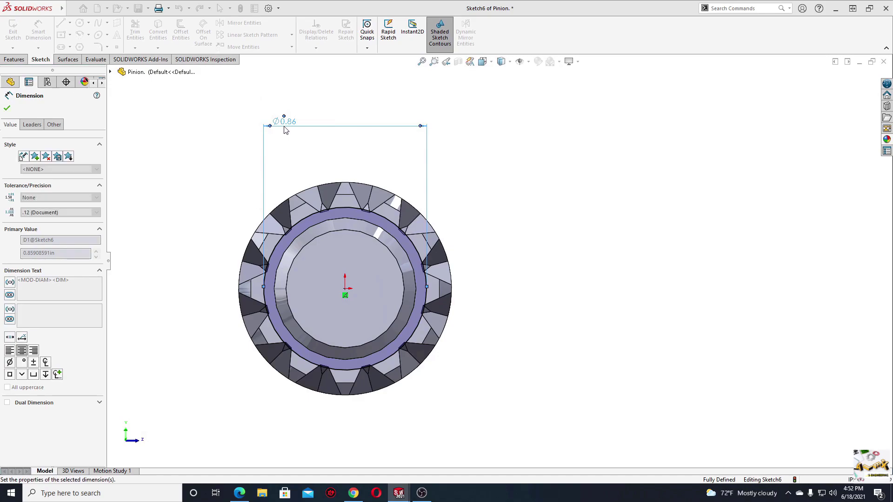
{"action": "left_click", "coordinate": [8, 108]}
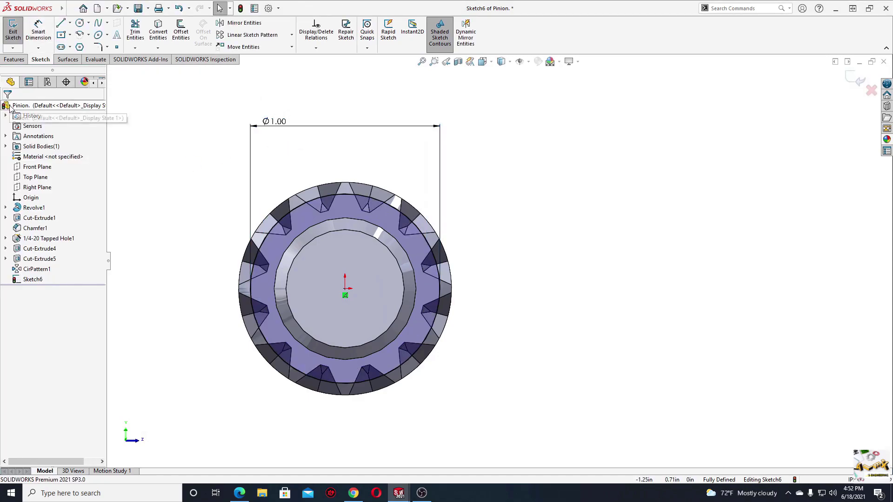
{"action": "left_click", "coordinate": [13, 33]}
Step: View the pinion in isometric, zoomed to fit, and shifted slightly left
{"action": "key", "text": "ctrl+7"}
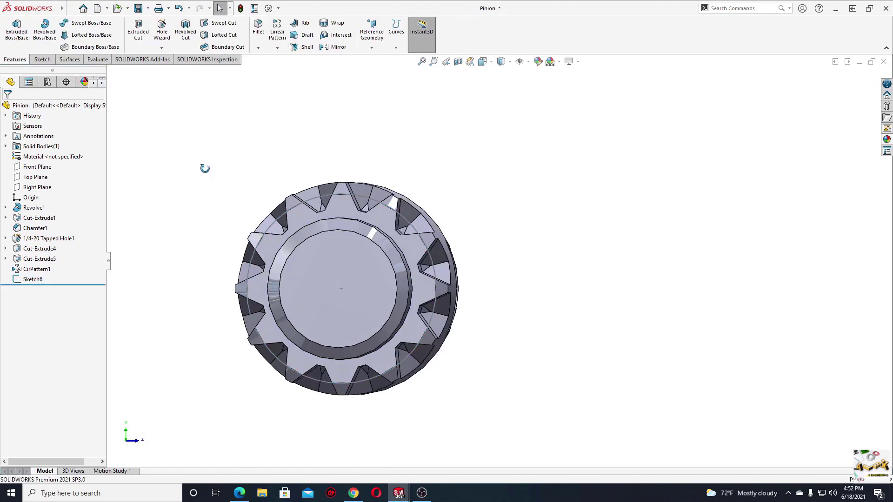
{"action": "key", "text": "f"}
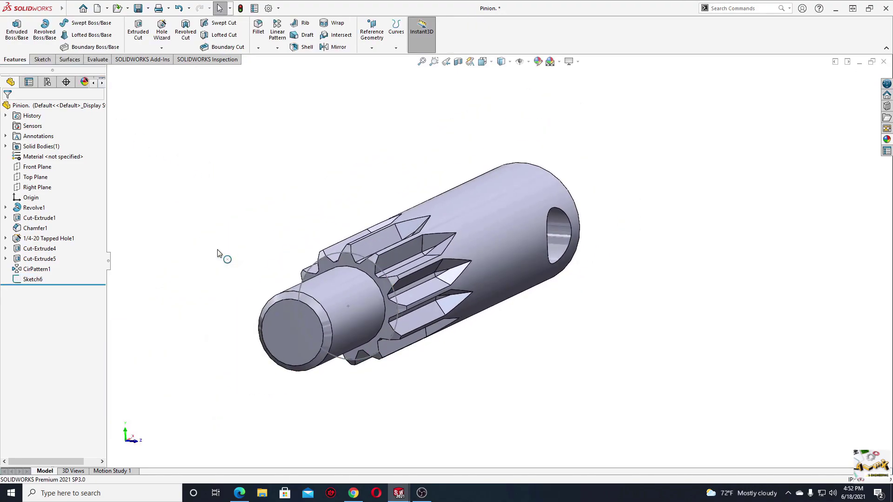
{"action": "middle_click_drag", "start_coordinate": [289, 251], "coordinate": [272, 251], "text": "ctrl"}
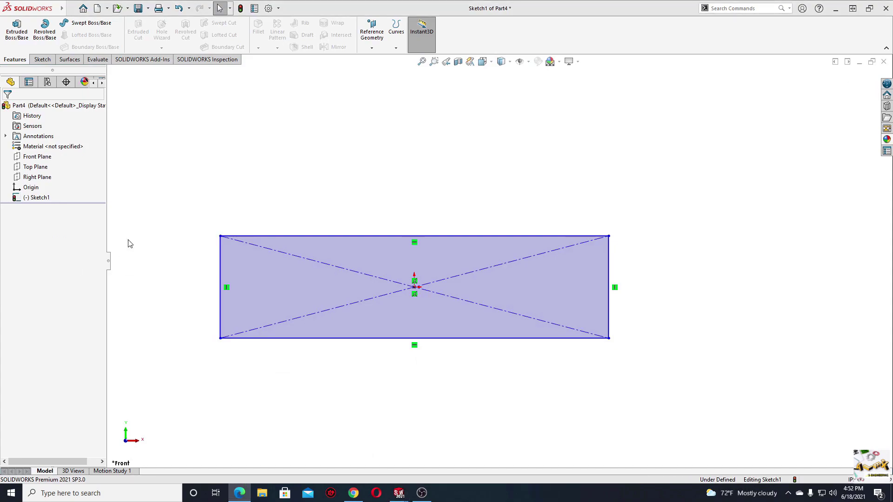
Step: Dimension the rectangle's left edge to a 0.75 in height
{"action": "left_click", "coordinate": [42, 59]}
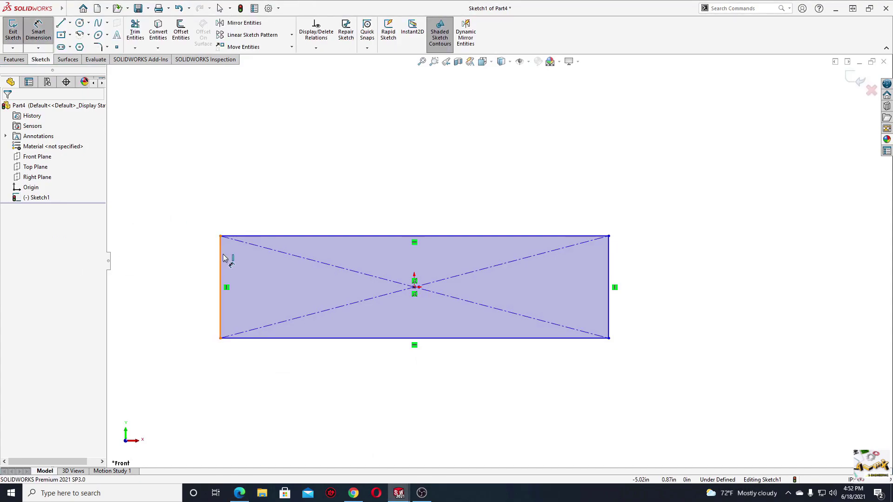
{"action": "left_click", "coordinate": [191, 272]}
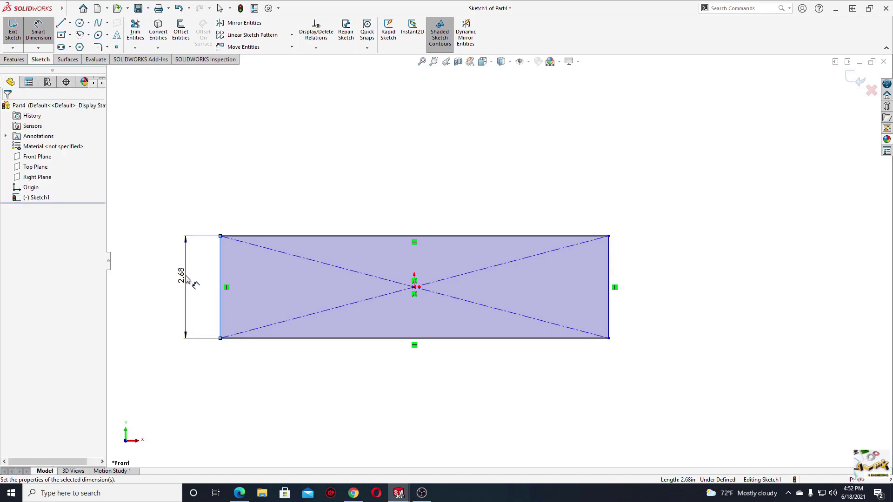
{"action": "left_click", "coordinate": [186, 278]}
{"action": "type", "text": "."}
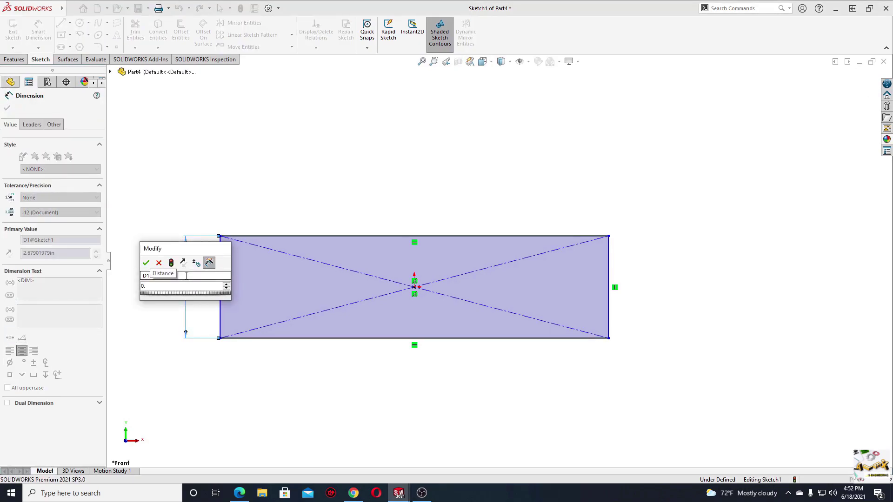
{"action": "type", "text": "75"}
{"action": "key", "text": "Return"}
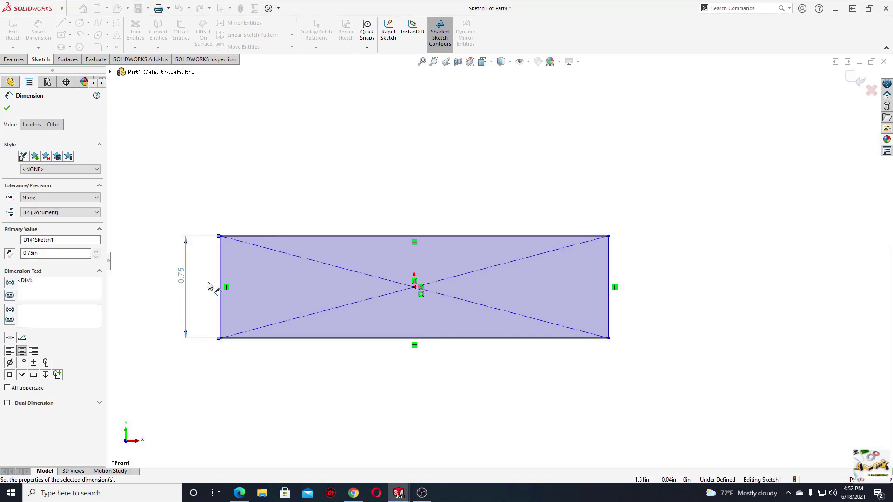
Step: Dimension the rectangle's top edge to a 7.75 in width and end dimensioning
{"action": "left_click", "coordinate": [300, 236]}
{"action": "left_click", "coordinate": [307, 173]}
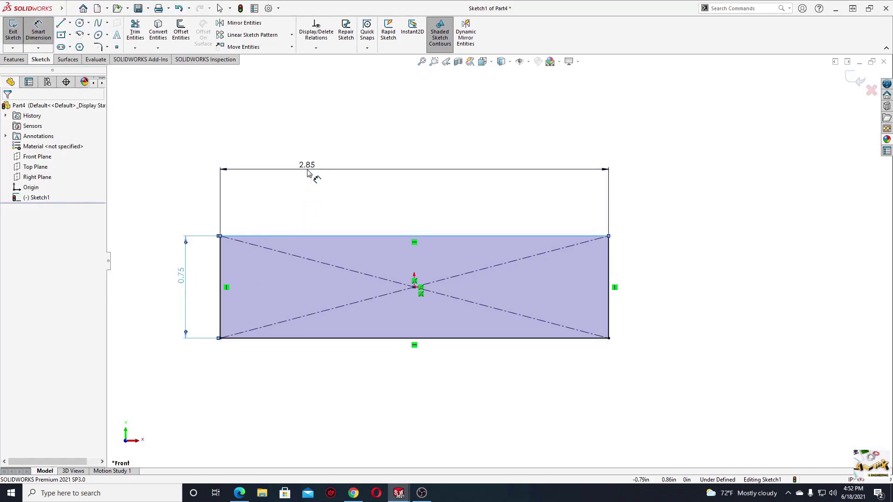
{"action": "type", "text": "7.7"}
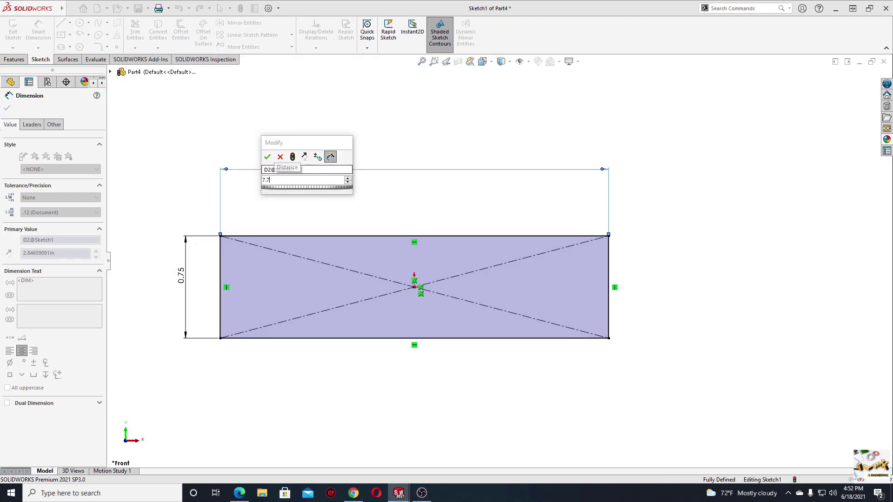
{"action": "key", "text": "Escape"}
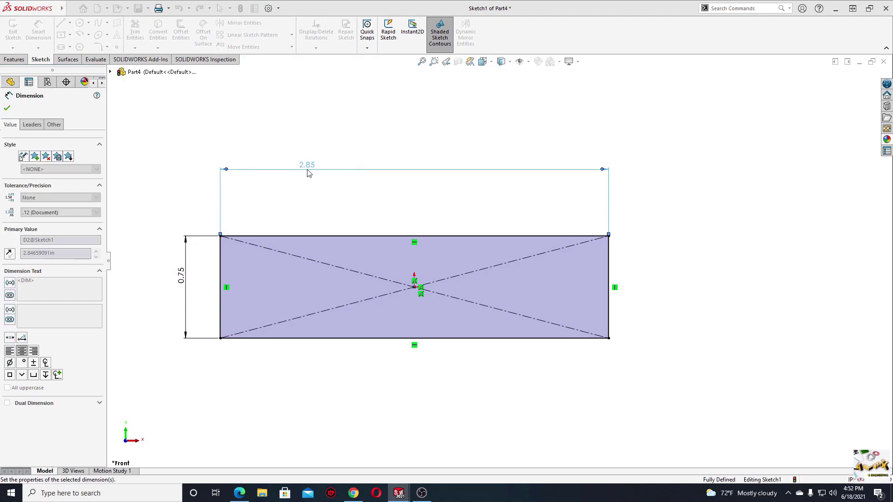
{"action": "key", "text": "Return"}
{"action": "key", "text": "f"}
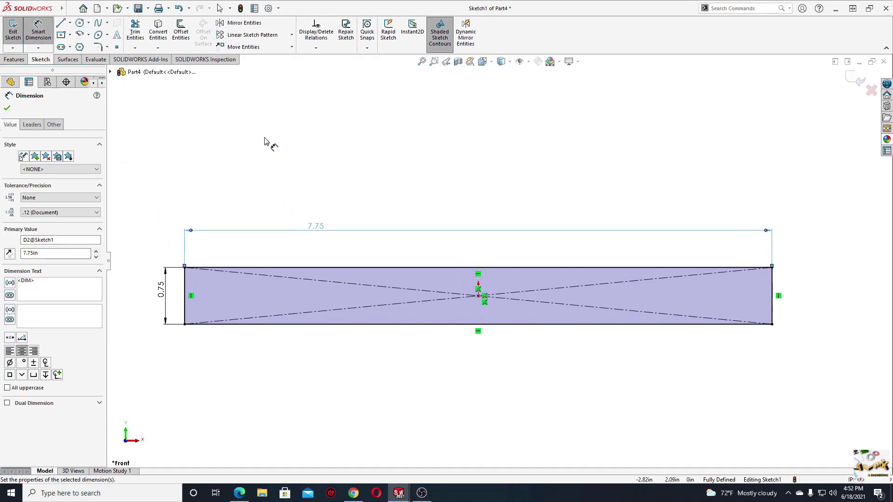
{"action": "right_click", "coordinate": [265, 141]}
{"action": "left_click", "coordinate": [289, 169]}
{"action": "left_click", "coordinate": [14, 59]}
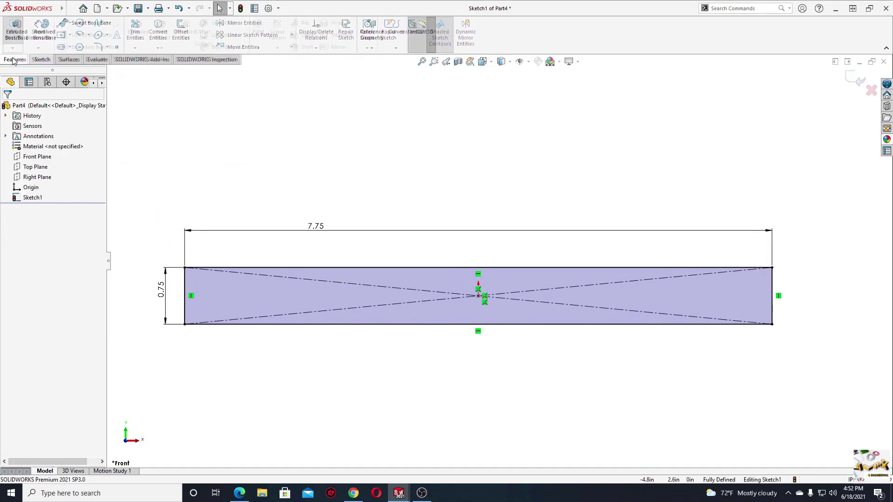
Step: Extrude the rectangle 0.75 in blind into a solid bar
{"action": "left_click", "coordinate": [23, 33]}
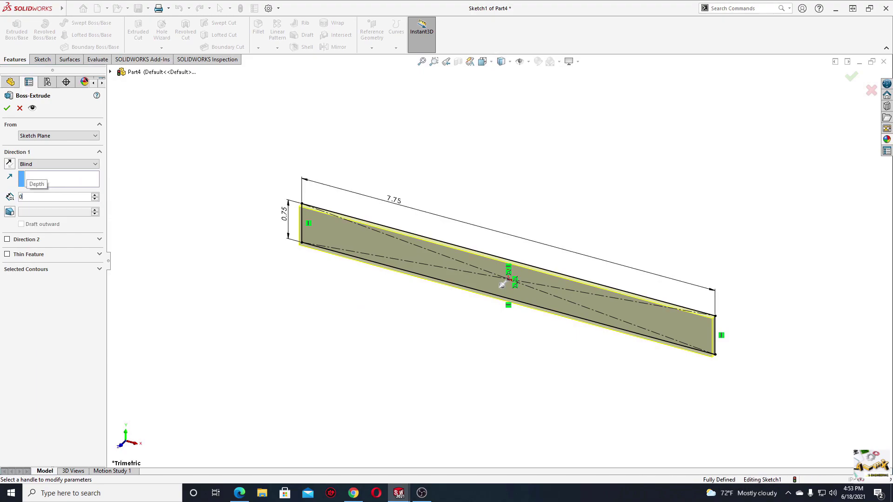
{"action": "type", "text": "0.75"}
{"action": "key", "text": "Return"}
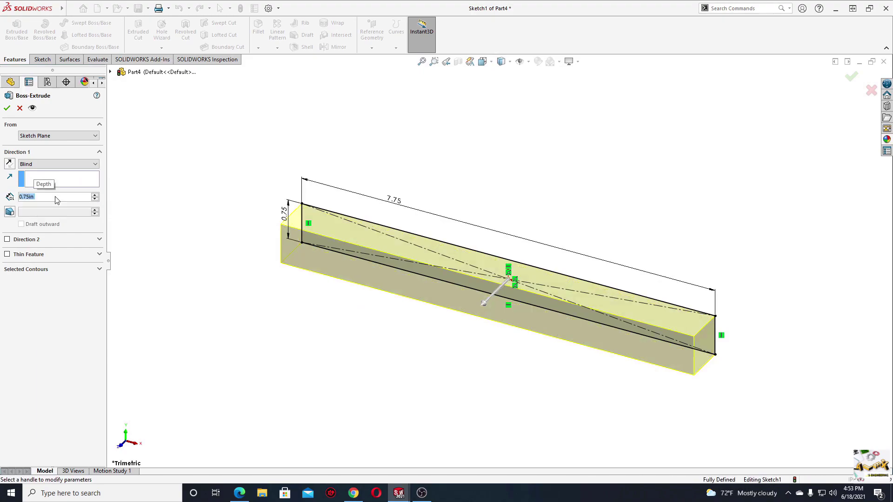
{"action": "left_click", "coordinate": [7, 108]}
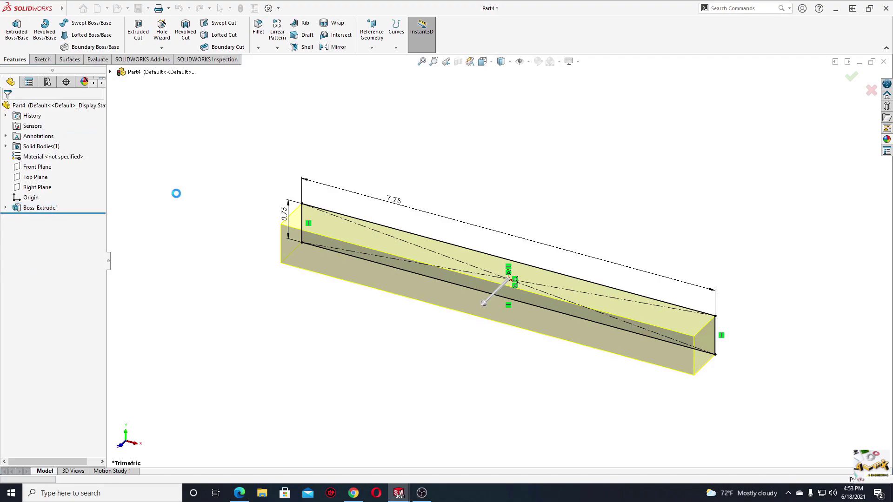
{"action": "scroll", "coordinate": [310, 244], "scroll_direction": "down", "scroll_amount": 2}
{"action": "scroll", "coordinate": [284, 269], "scroll_direction": "up", "scroll_amount": 3}
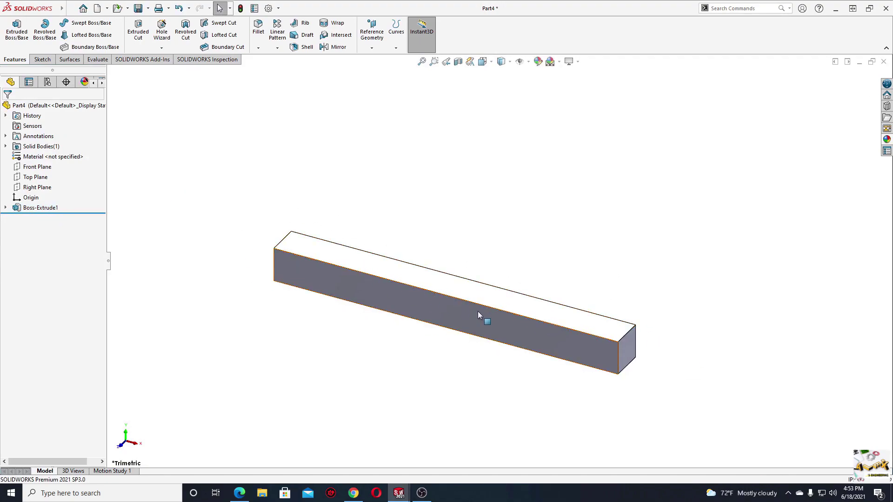
Step: On the bar's front face, draw trapezoidal tooth-profile lines along the top edge
{"action": "left_click", "coordinate": [512, 318]}
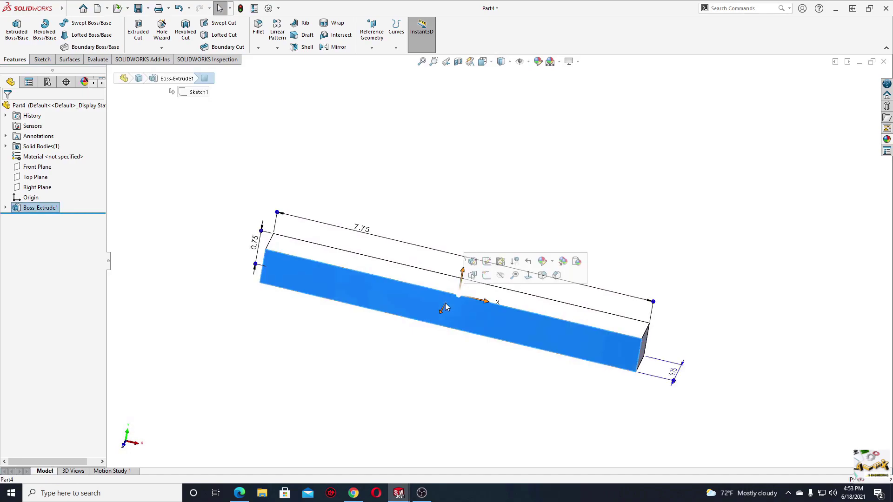
{"action": "left_click", "coordinate": [492, 284]}
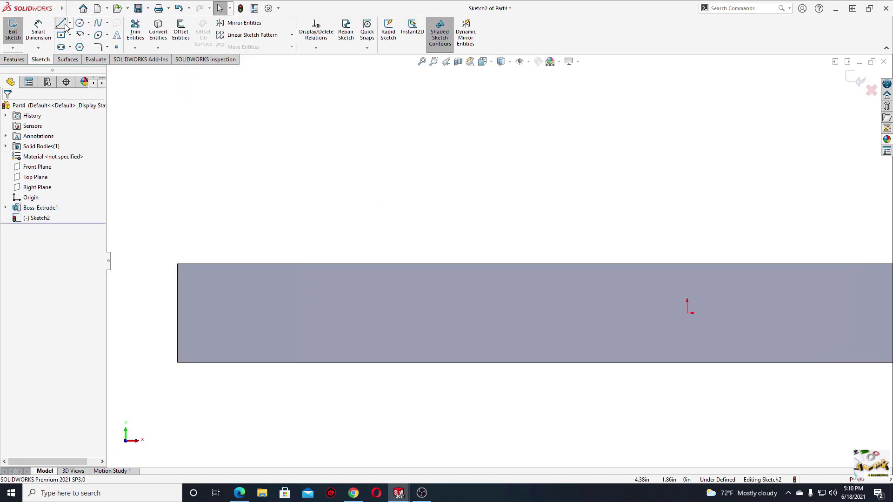
{"action": "left_click", "coordinate": [61, 23]}
{"action": "left_click", "coordinate": [275, 265]}
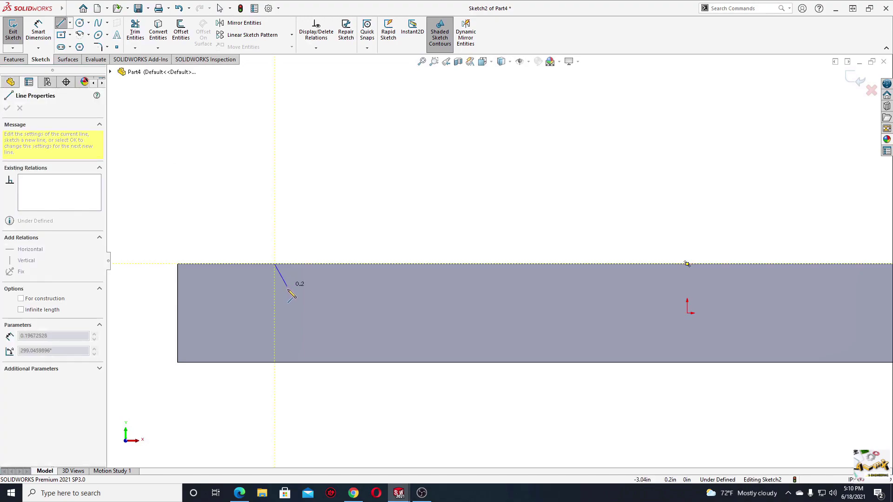
{"action": "left_click", "coordinate": [288, 296]}
{"action": "left_click", "coordinate": [314, 296]}
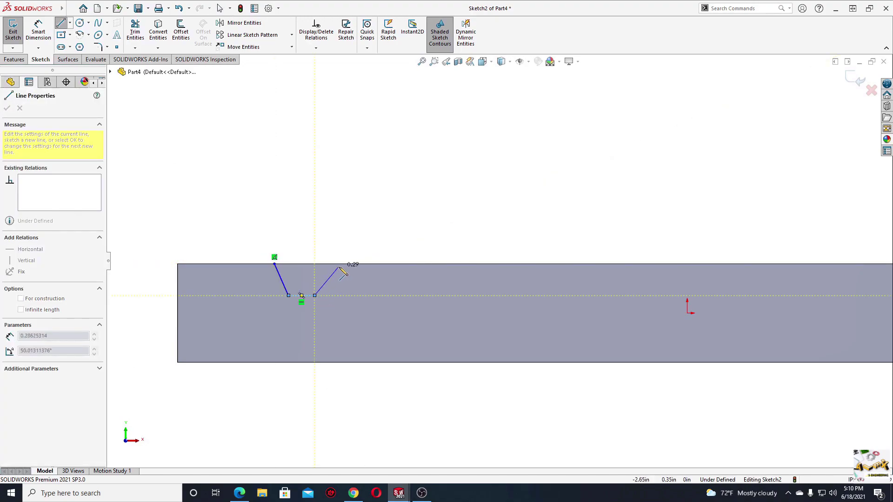
{"action": "left_click", "coordinate": [334, 264]}
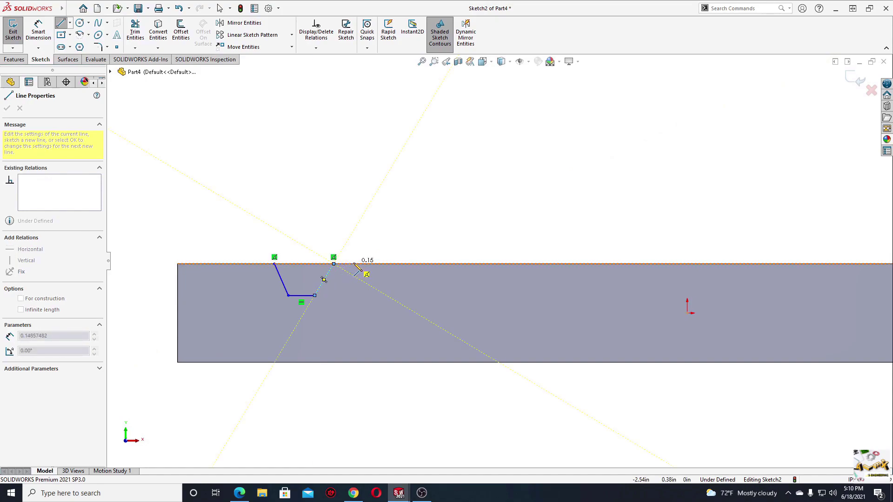
{"action": "left_click", "coordinate": [354, 265]}
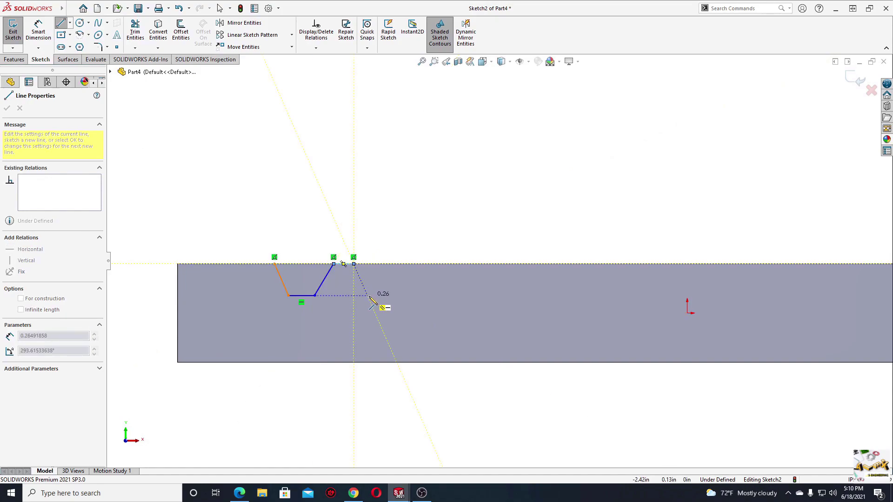
{"action": "left_click", "coordinate": [367, 296]}
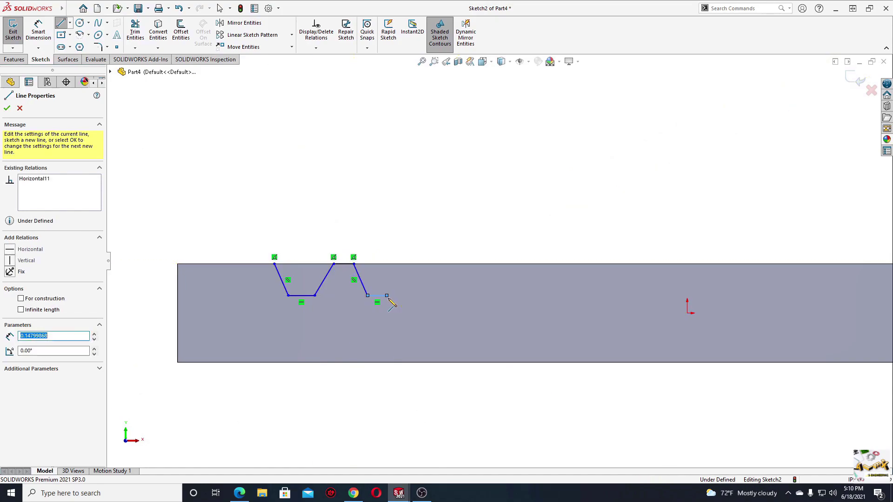
{"action": "key", "text": "Escape"}
{"action": "middle_click_drag", "start_coordinate": [409, 273], "coordinate": [413, 288], "text": "ctrl"}
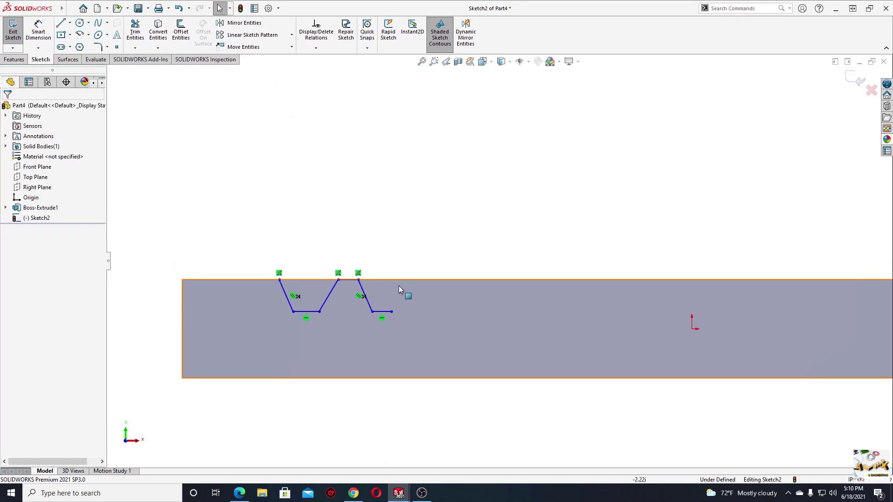
Step: Add two vertical centerlines: one through the top flat's middle, one at the origin
{"action": "left_click", "coordinate": [70, 23]}
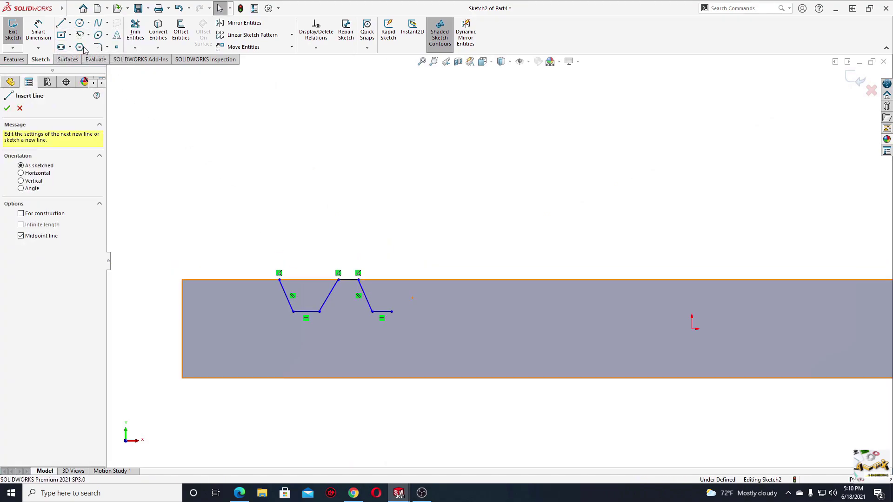
{"action": "left_click", "coordinate": [70, 23]}
{"action": "left_click", "coordinate": [83, 45]}
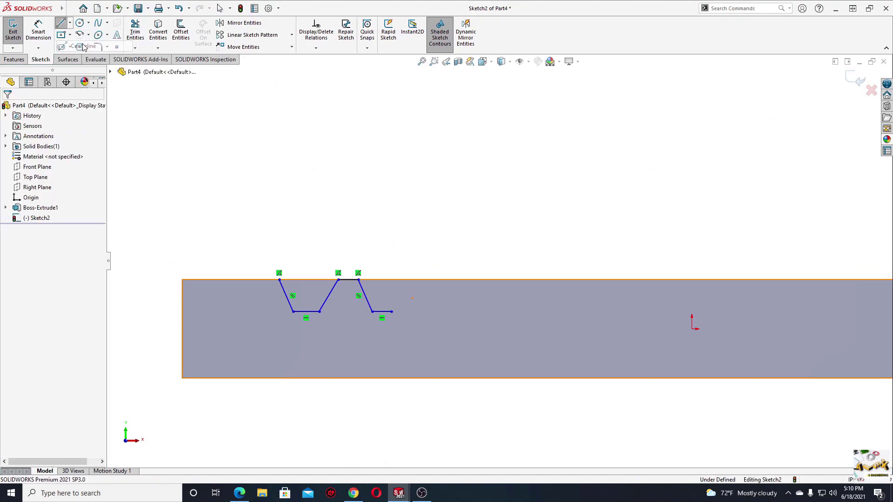
{"action": "left_click", "coordinate": [348, 279]}
{"action": "left_click", "coordinate": [348, 311]}
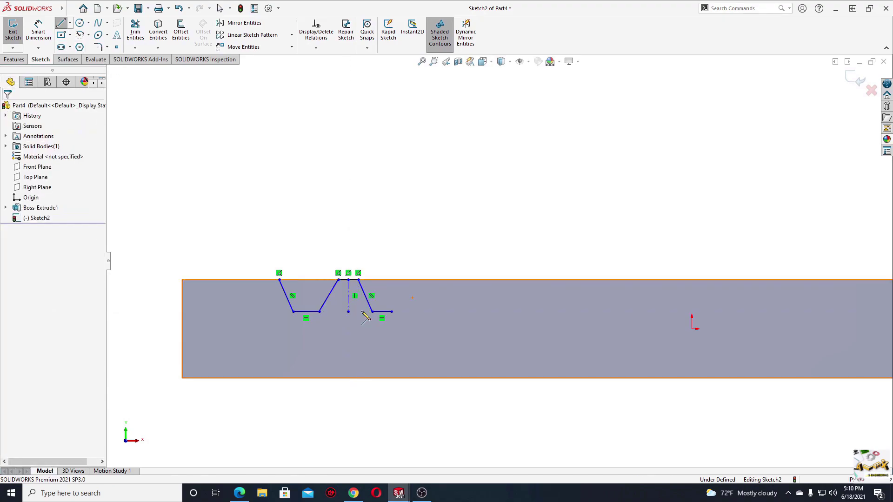
{"action": "key", "text": "Escape"}
{"action": "left_click", "coordinate": [70, 23]}
{"action": "left_click", "coordinate": [83, 46]}
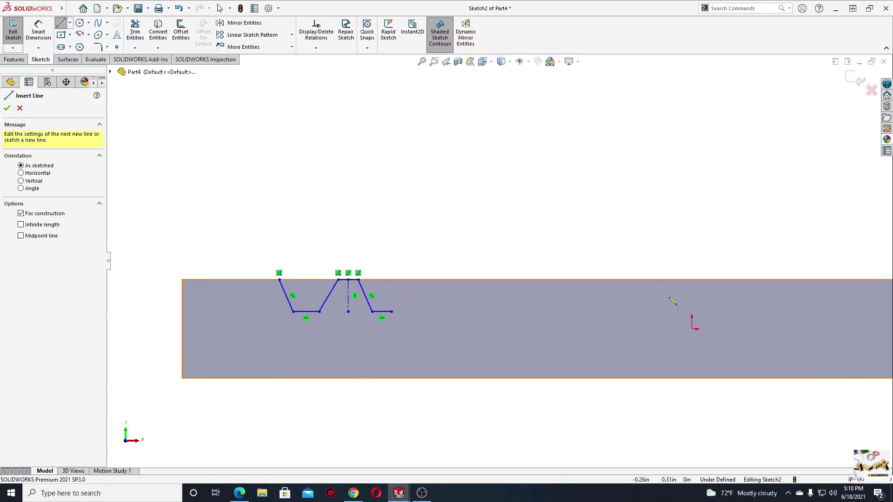
{"action": "left_click", "coordinate": [692, 328]}
{"action": "left_click", "coordinate": [692, 177]}
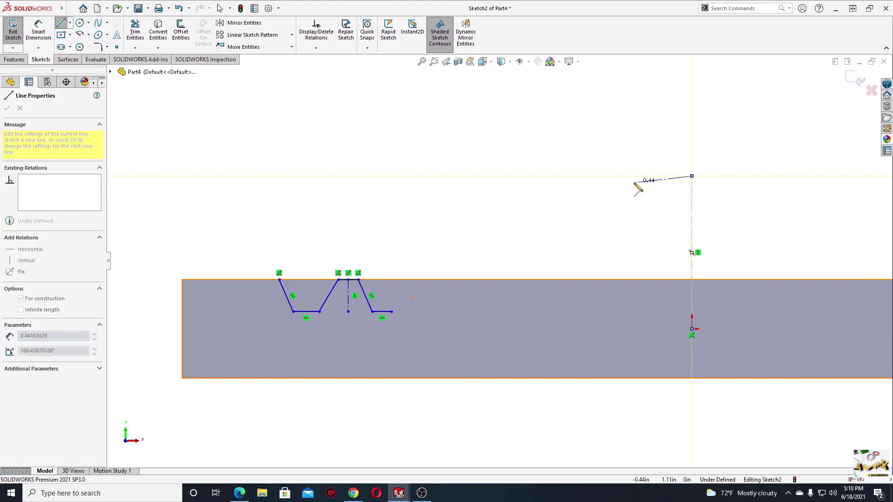
{"action": "key", "text": "Escape"}
{"action": "scroll", "coordinate": [326, 262], "scroll_direction": "down", "scroll_amount": 2}
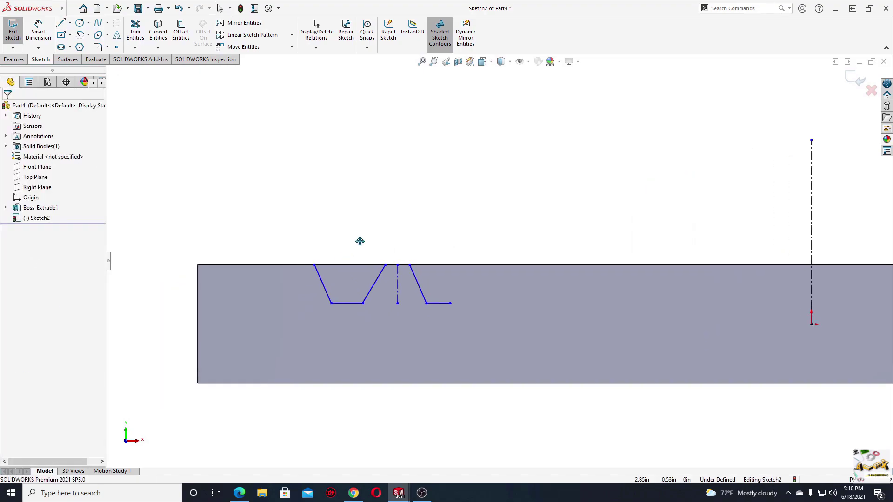
Step: Make the tooth's two sloped sides symmetric about the tooth centerline
{"action": "left_click", "coordinate": [373, 293]}
{"action": "left_click", "coordinate": [398, 292], "text": "ctrl"}
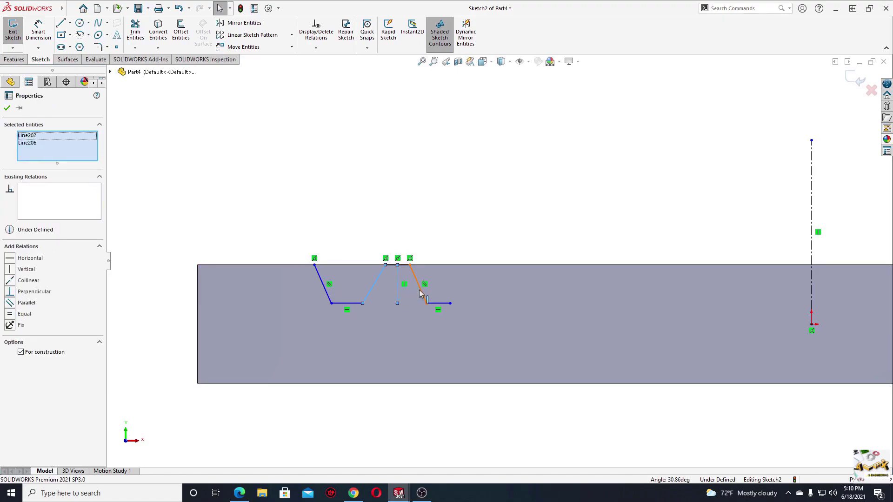
{"action": "left_click", "coordinate": [419, 289], "text": "ctrl"}
{"action": "left_click", "coordinate": [516, 249]}
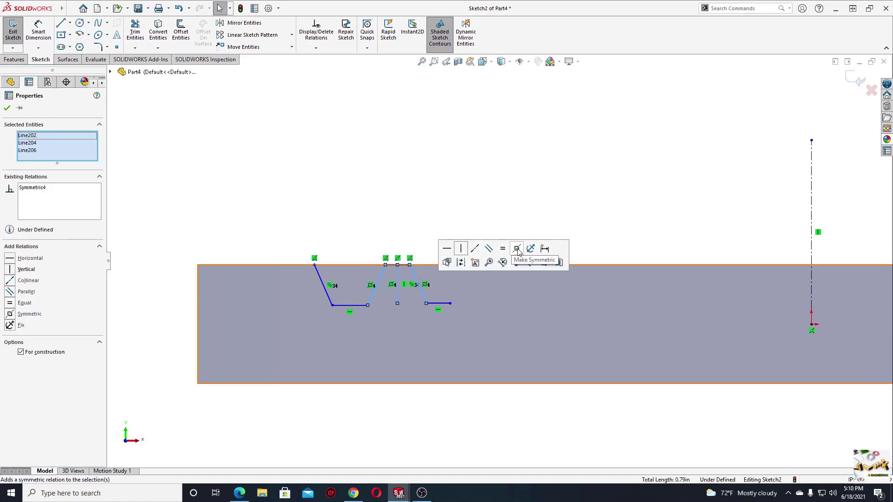
{"action": "left_click", "coordinate": [464, 215]}
{"action": "scroll", "coordinate": [437, 299], "scroll_direction": "down", "scroll_amount": 2}
{"action": "scroll", "coordinate": [442, 299], "scroll_direction": "down", "scroll_amount": 2}
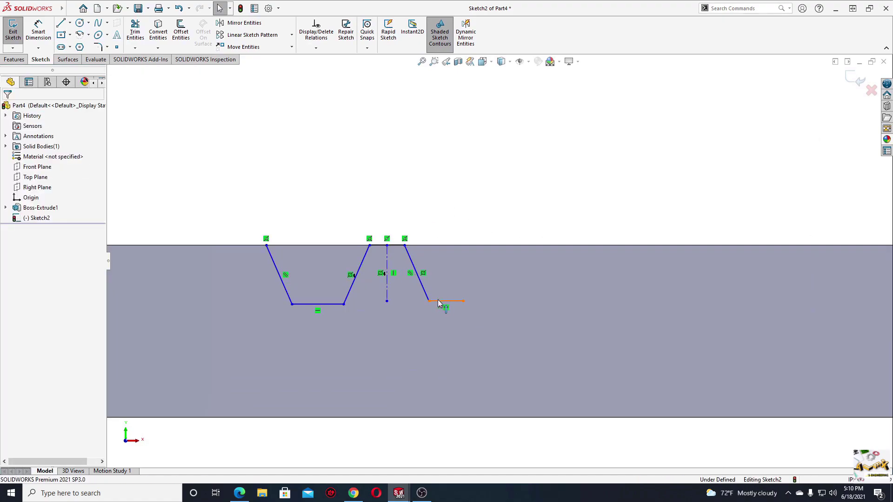
Step: Make the bottom flats equal and collinear, and the top flat equal to them
{"action": "left_click", "coordinate": [438, 301]}
{"action": "left_click", "coordinate": [328, 305], "text": "ctrl"}
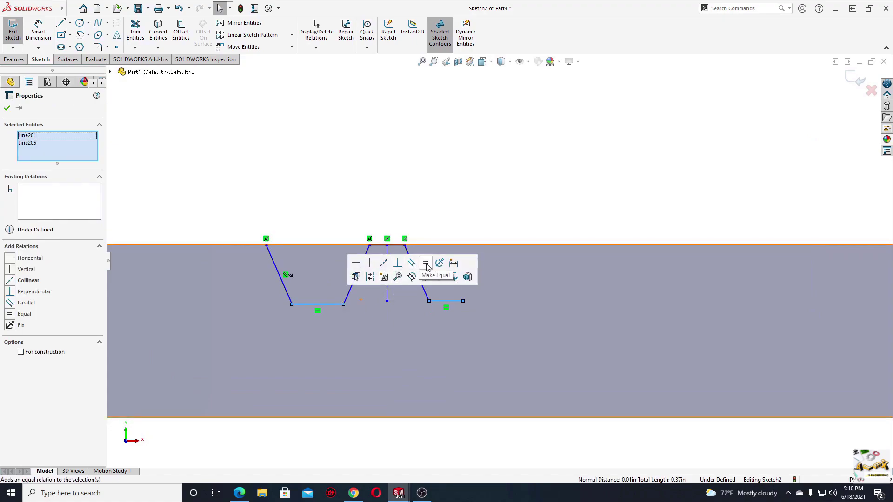
{"action": "left_click", "coordinate": [426, 263]}
{"action": "left_click", "coordinate": [384, 263]}
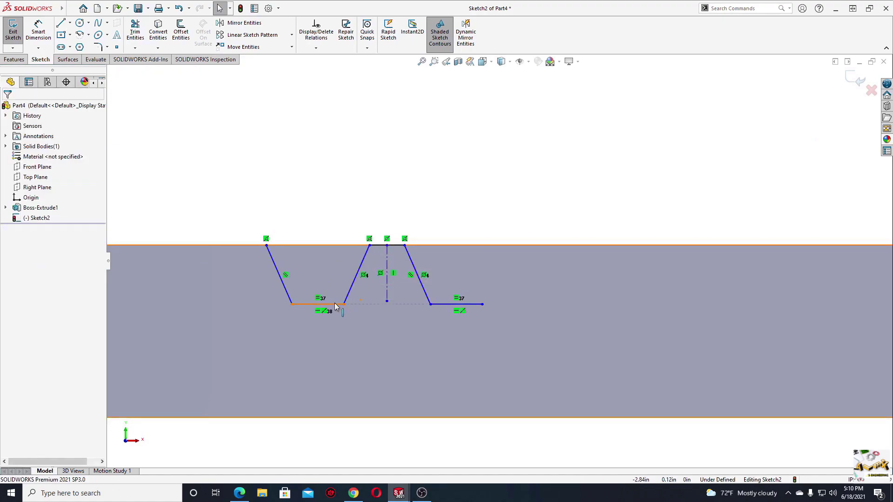
{"action": "left_click", "coordinate": [336, 305]}
{"action": "left_click", "coordinate": [395, 245], "text": "ctrl"}
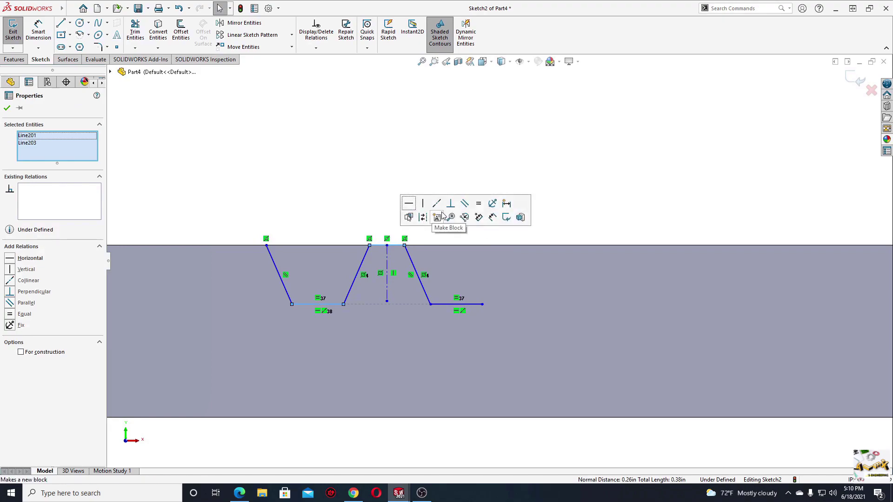
{"action": "left_click", "coordinate": [479, 204]}
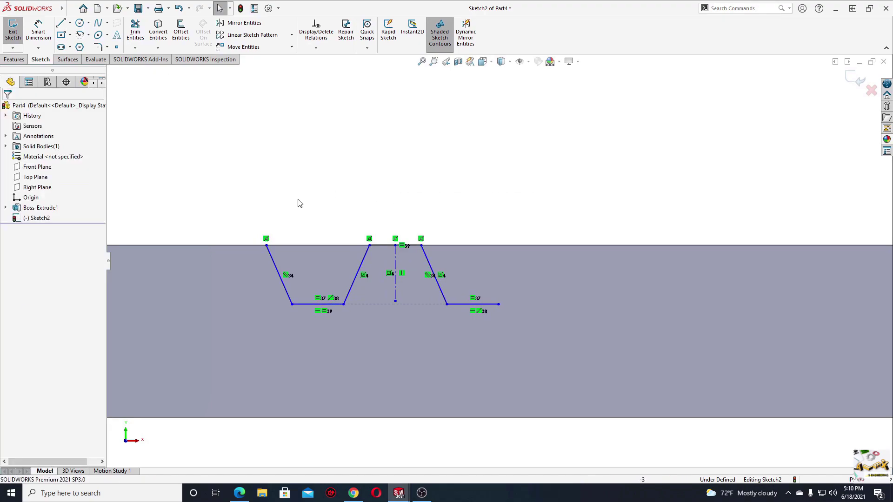
Step: Dimension the gap bottom 0.1875 in below the bar's top edge
{"action": "scroll", "coordinate": [300, 203], "scroll_direction": "up", "scroll_amount": 2}
{"action": "left_click", "coordinate": [38, 32]}
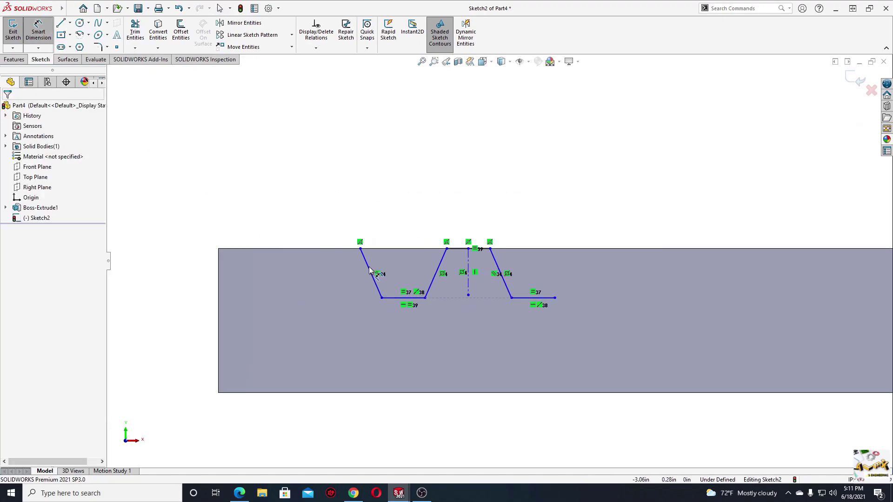
{"action": "scroll", "coordinate": [403, 268], "scroll_direction": "down", "scroll_amount": 1}
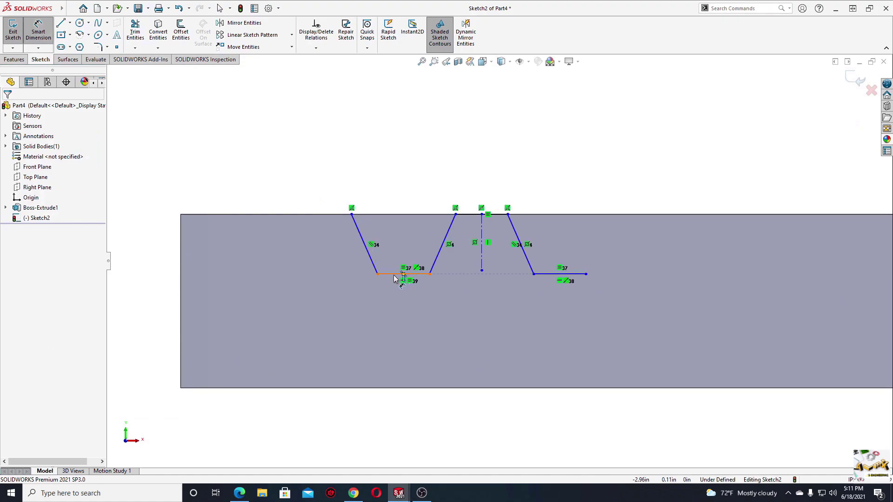
{"action": "left_click", "coordinate": [394, 278]}
{"action": "left_click", "coordinate": [388, 214]}
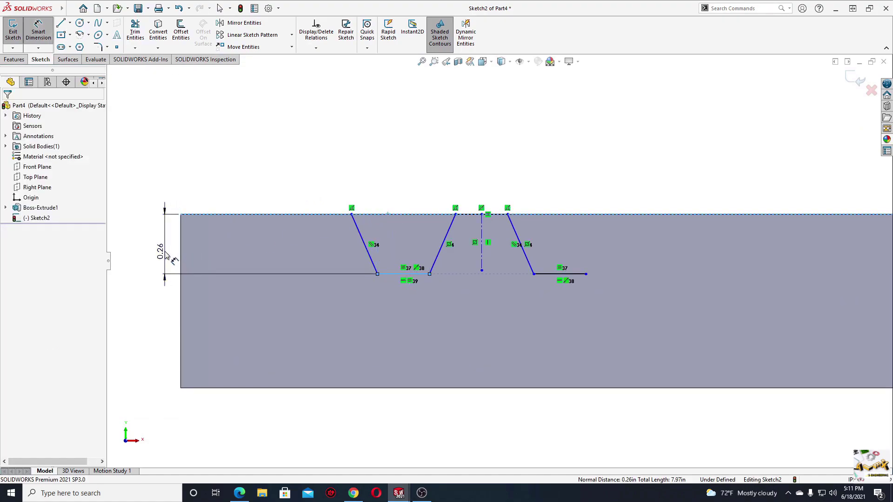
{"action": "left_click", "coordinate": [166, 255]}
{"action": "type", "text": "0."}
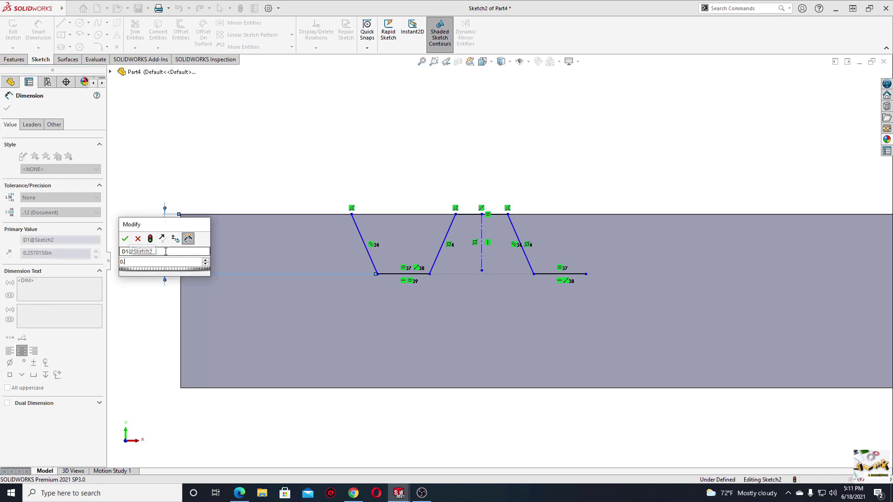
{"action": "type", "text": "1"}
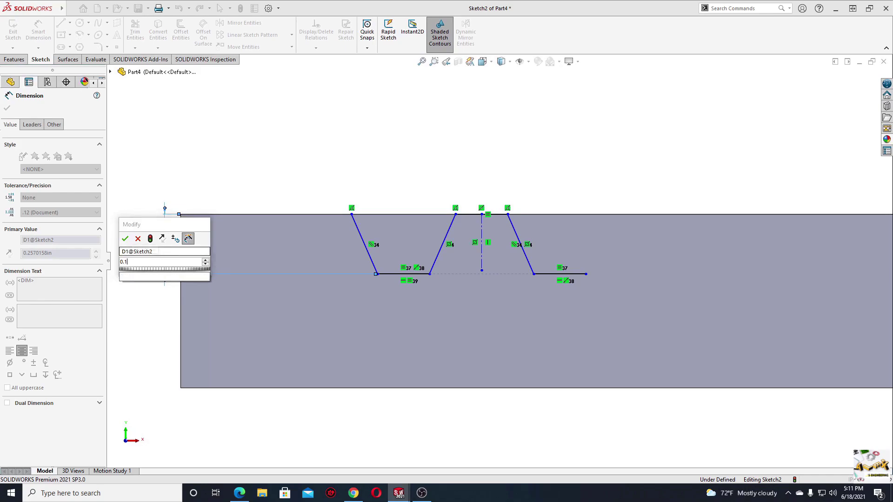
{"action": "type", "text": "87"}
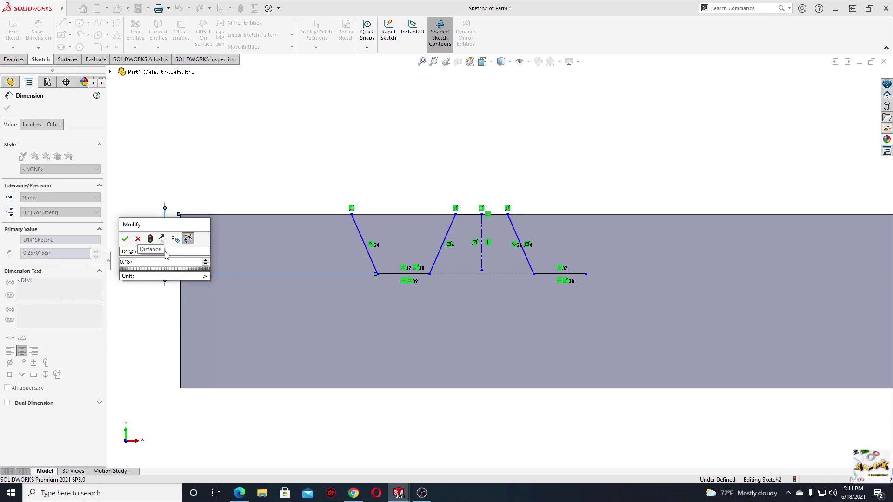
{"action": "type", "text": "5"}
{"action": "key", "text": "Return"}
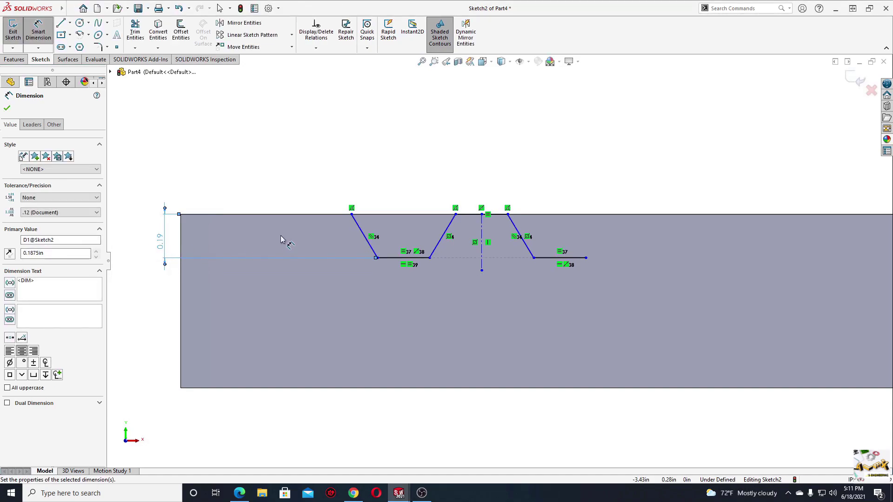
Step: Dimension the tooth profile 0.937 in from the block's left edge
{"action": "left_click", "coordinate": [182, 241]}
{"action": "left_click", "coordinate": [224, 191]}
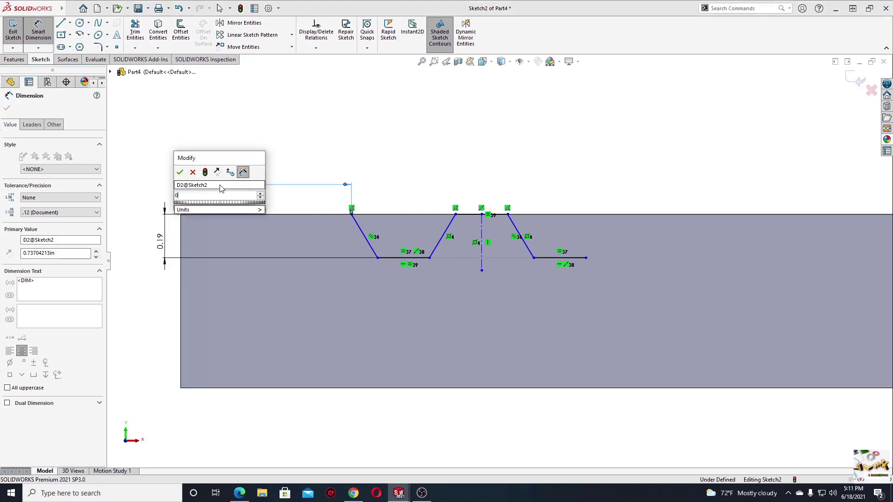
{"action": "type", "text": "0.937"}
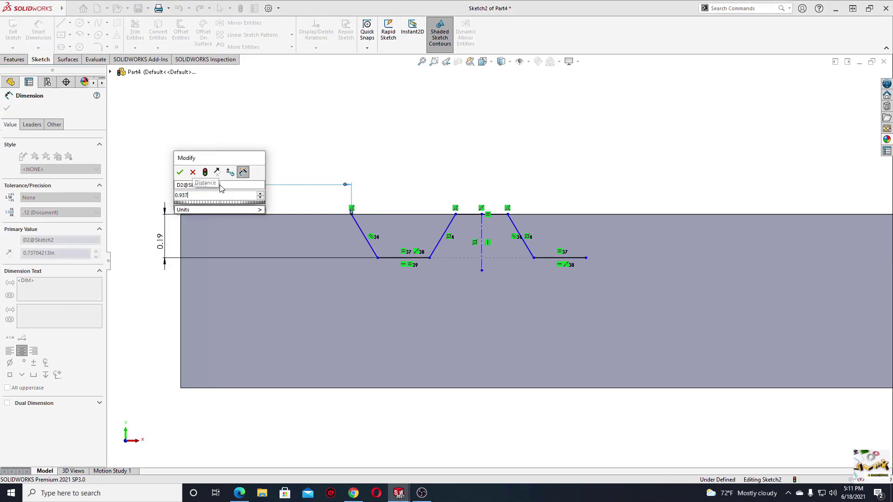
{"action": "key", "text": "Return"}
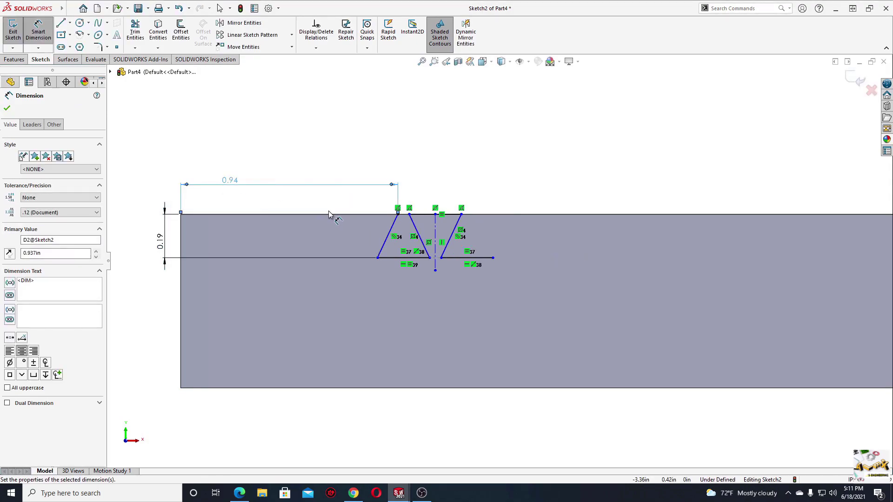
Step: Drag the tooth lines to reshape the tooth so its halves solve symmetrically
{"action": "right_click", "coordinate": [453, 159]}
{"action": "left_click", "coordinate": [470, 185]}
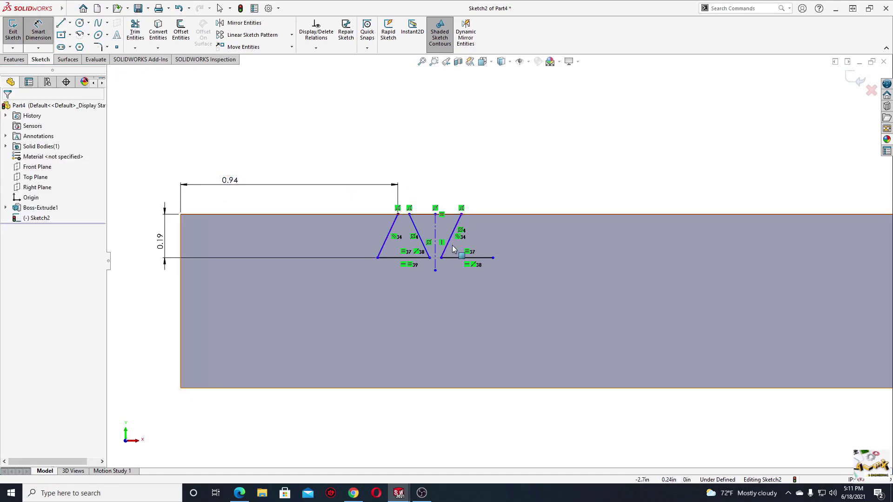
{"action": "mouse_move", "coordinate": [458, 249]}
{"action": "left_mouse_down"}
{"action": "mouse_move", "coordinate": [454, 262]}
{"action": "mouse_move", "coordinate": [392, 259]}
{"action": "mouse_move", "coordinate": [439, 251]}
{"action": "mouse_move", "coordinate": [434, 257]}
{"action": "left_mouse_up"}
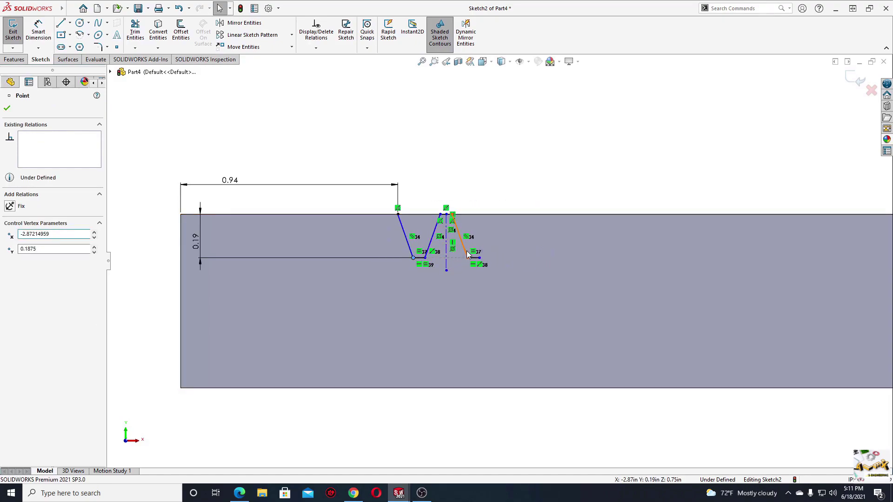
{"action": "left_click", "coordinate": [476, 236]}
{"action": "left_click", "coordinate": [425, 159]}
{"action": "scroll", "coordinate": [516, 201], "scroll_direction": "up", "scroll_amount": 2}
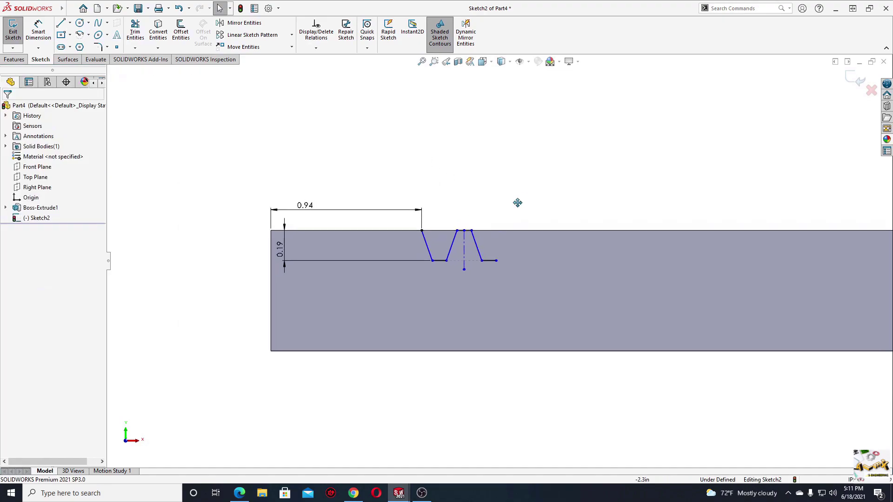
{"action": "scroll", "coordinate": [820, 298], "scroll_direction": "up", "scroll_amount": 1}
{"action": "scroll", "coordinate": [407, 256], "scroll_direction": "down", "scroll_amount": 3}
{"action": "middle_click_drag", "start_coordinate": [407, 260], "coordinate": [433, 254], "text": "ctrl"}
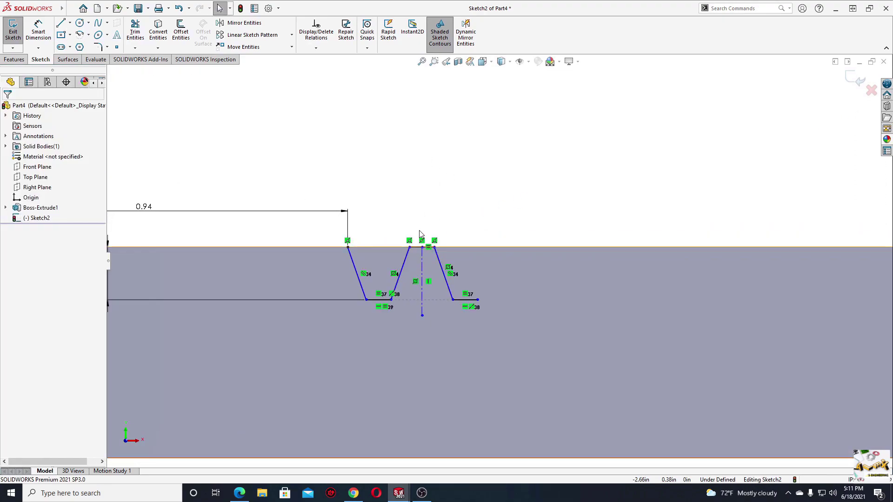
{"action": "left_click", "coordinate": [267, 36]}
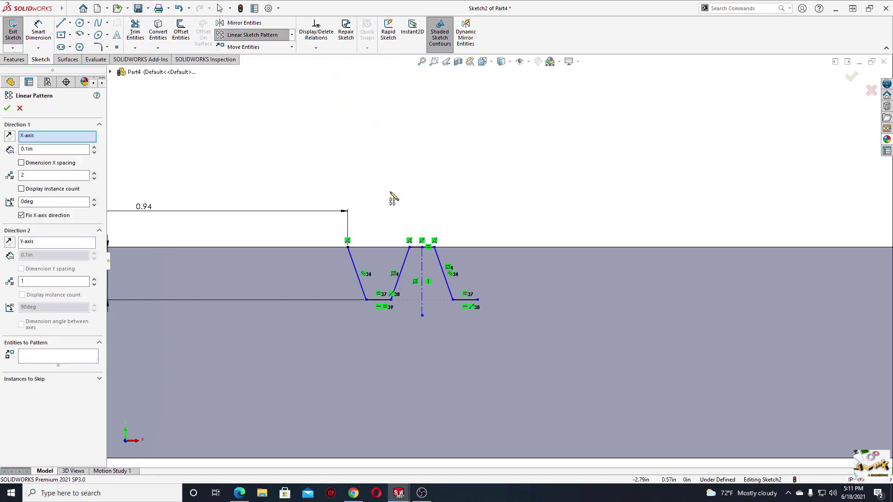
Step: Pattern the four tooth lines into 22 instances spaced 0.4 in apart
{"action": "left_click", "coordinate": [403, 263]}
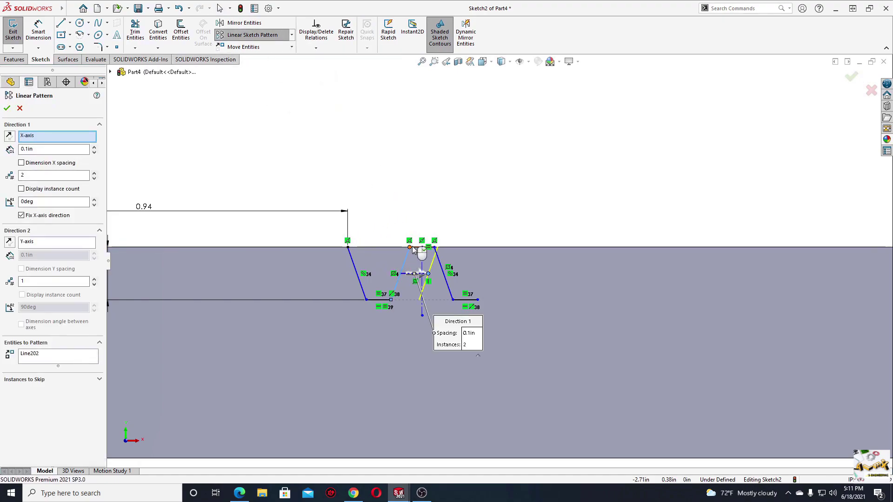
{"action": "left_click", "coordinate": [416, 247]}
{"action": "left_click", "coordinate": [450, 292]}
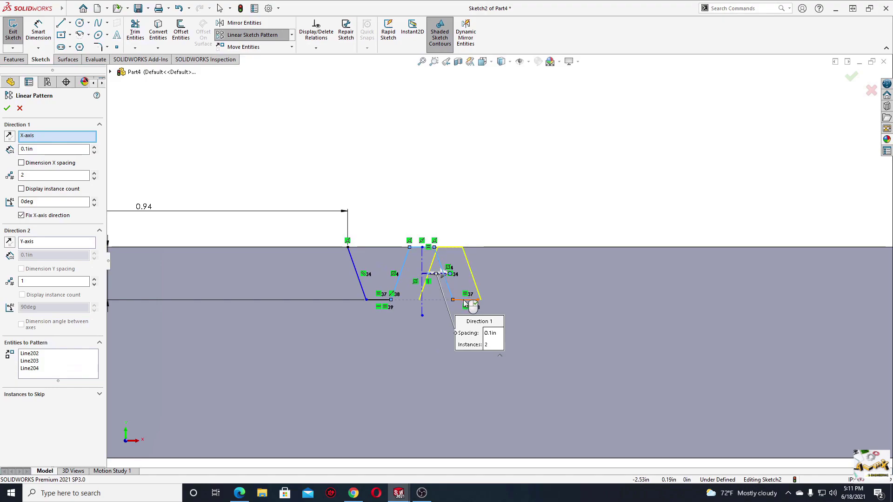
{"action": "left_click", "coordinate": [465, 301]}
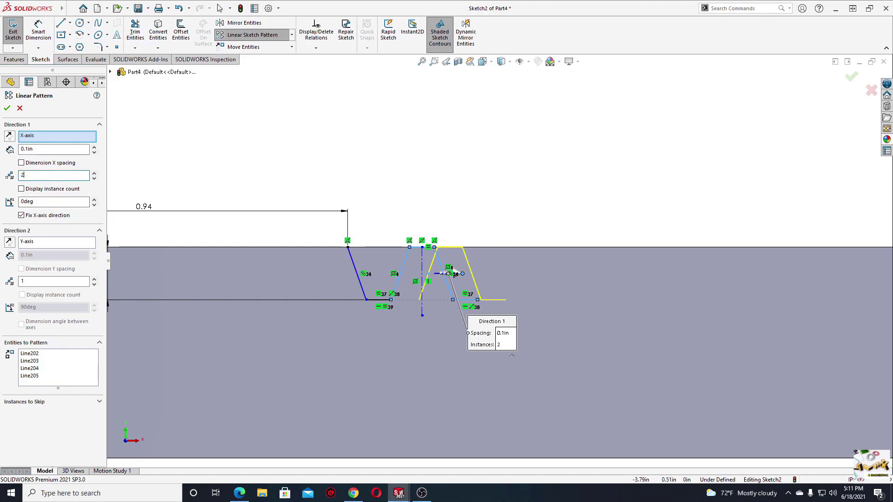
{"action": "left_click", "coordinate": [35, 151]}
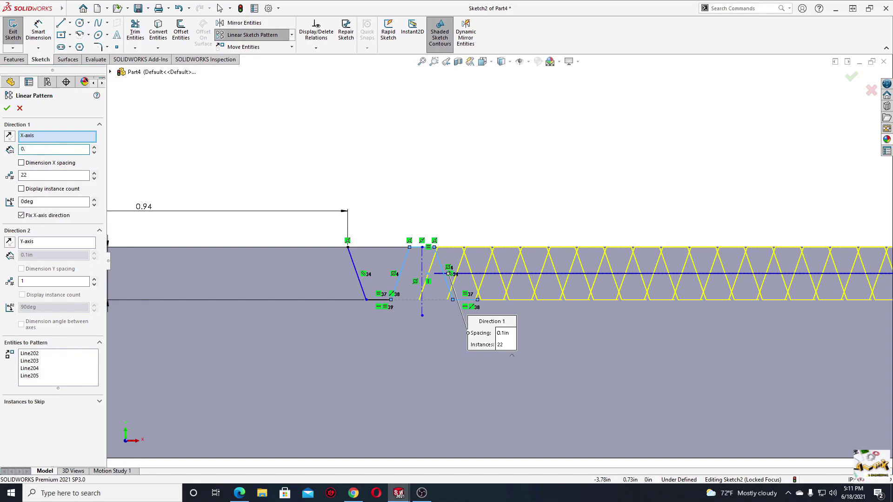
{"action": "type", "text": "3"}
{"action": "key", "text": "Return"}
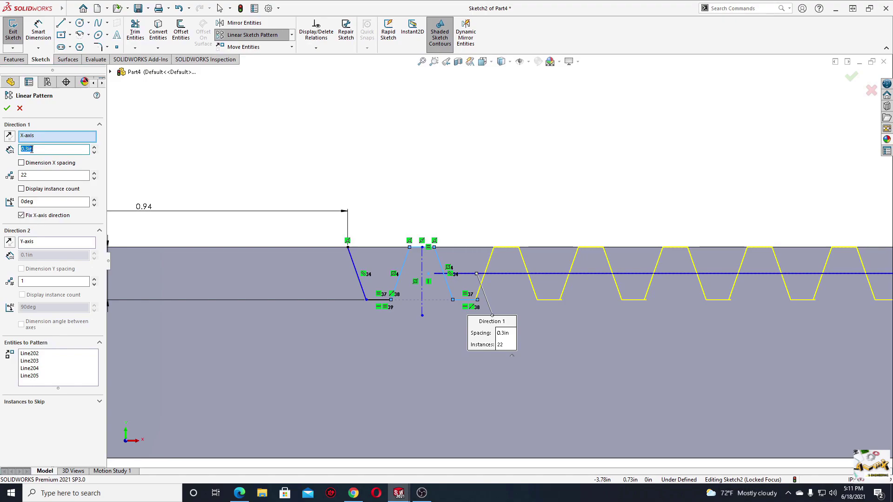
{"action": "type", "text": ".4"}
{"action": "key", "text": "Return"}
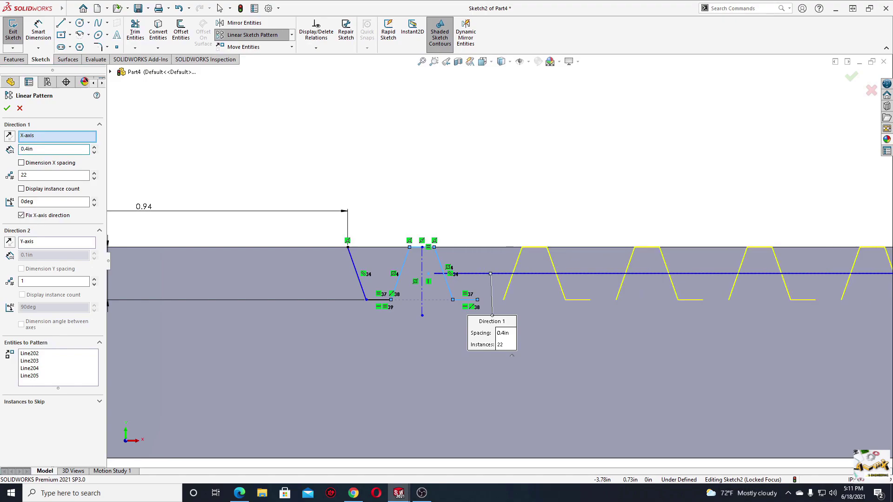
{"action": "left_click", "coordinate": [6, 108]}
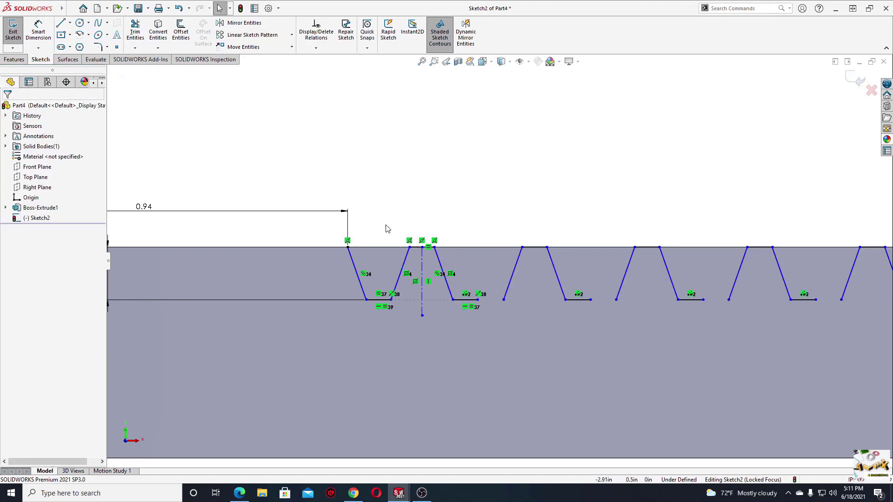
Step: Make two tooth endpoints coincident and pull the slanted tooth side left
{"action": "scroll", "coordinate": [502, 279], "scroll_direction": "down", "scroll_amount": 3}
{"action": "left_click", "coordinate": [504, 316]}
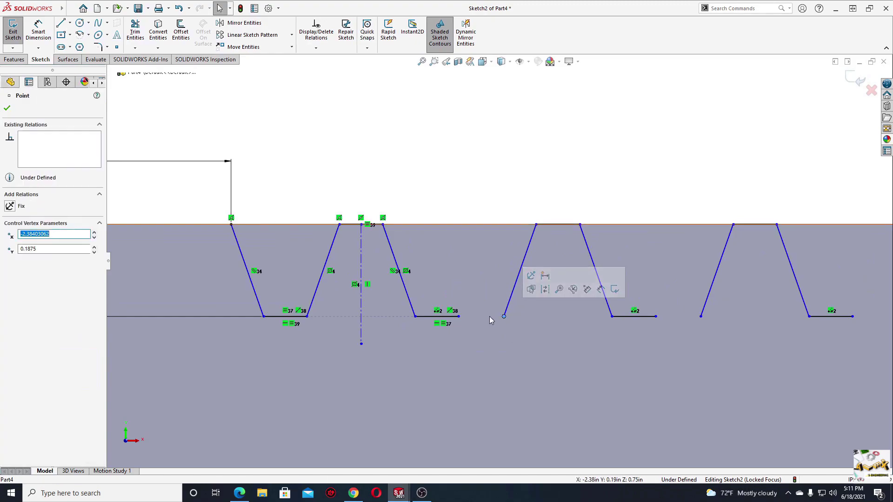
{"action": "left_click", "coordinate": [458, 316], "text": "ctrl"}
{"action": "left_click", "coordinate": [508, 279]}
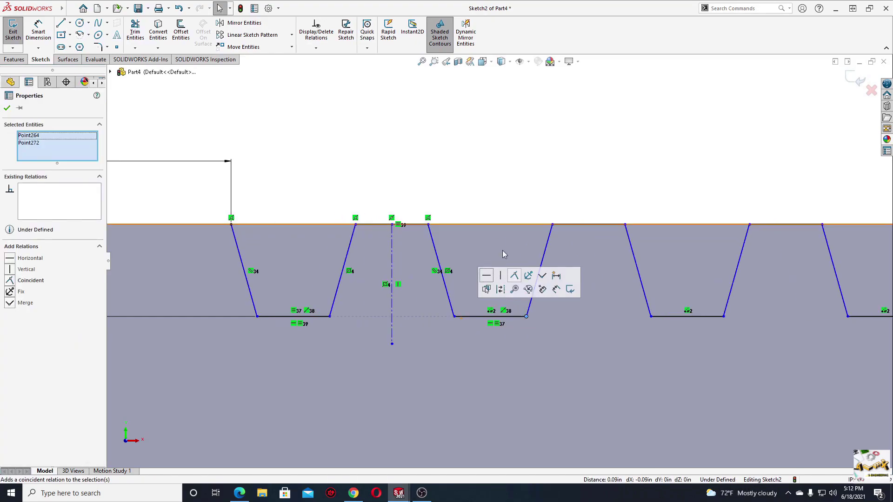
{"action": "left_click", "coordinate": [469, 175]}
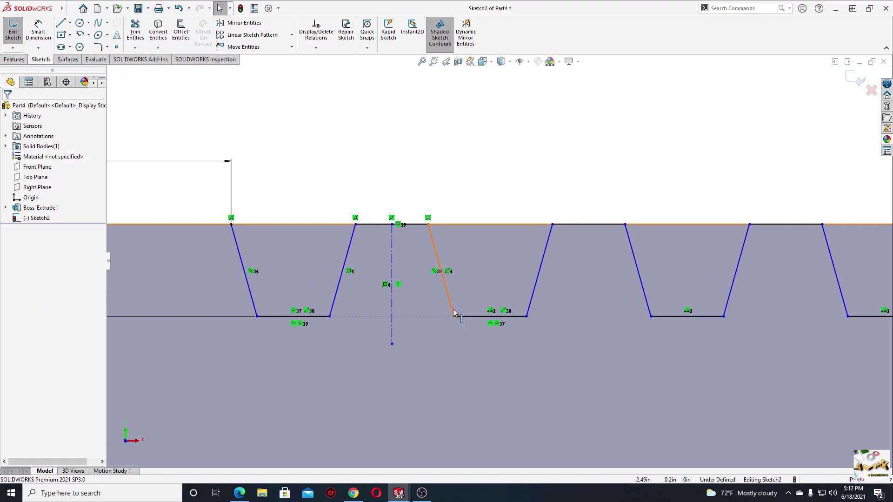
{"action": "left_click_drag", "start_coordinate": [455, 312], "coordinate": [364, 305]}
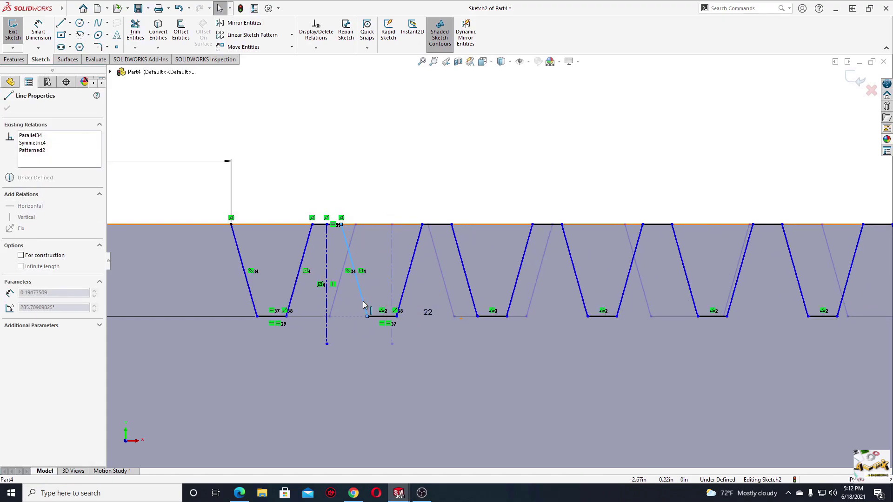
{"action": "left_click", "coordinate": [373, 168]}
Step: Narrow the teeth and draw a line from the last tooth's corner to the block's top edge
{"action": "scroll", "coordinate": [373, 168], "scroll_direction": "up", "scroll_amount": 3}
{"action": "scroll", "coordinate": [466, 284], "scroll_direction": "up", "scroll_amount": 2}
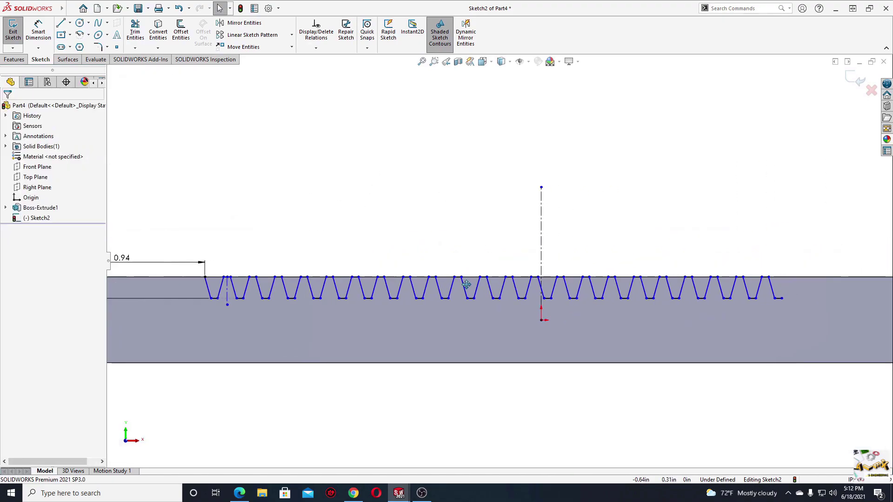
{"action": "scroll", "coordinate": [579, 286], "scroll_direction": "down", "scroll_amount": 3}
{"action": "scroll", "coordinate": [753, 289], "scroll_direction": "down", "scroll_amount": 2}
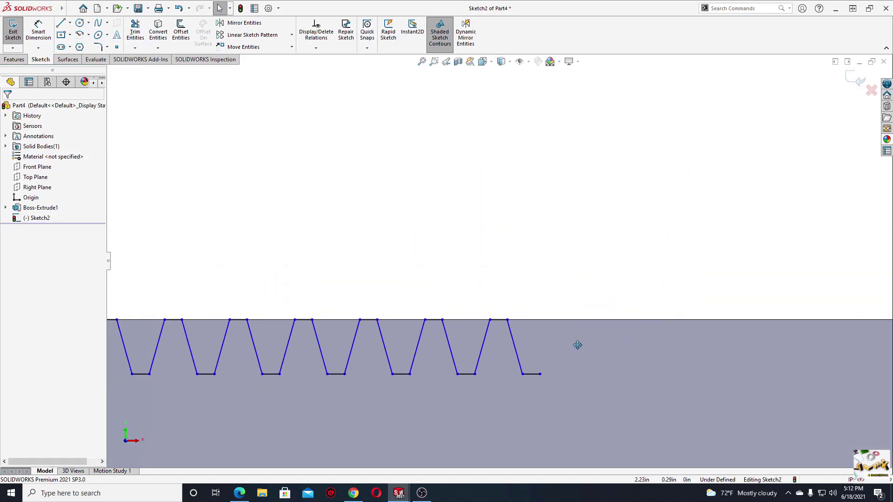
{"action": "left_click_drag", "start_coordinate": [593, 347], "coordinate": [608, 341]}
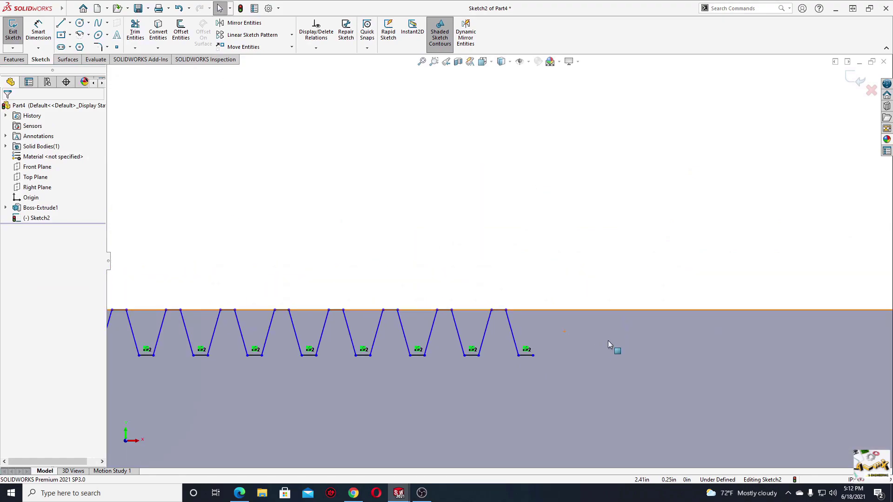
{"action": "left_click", "coordinate": [61, 23]}
{"action": "left_click", "coordinate": [456, 371]}
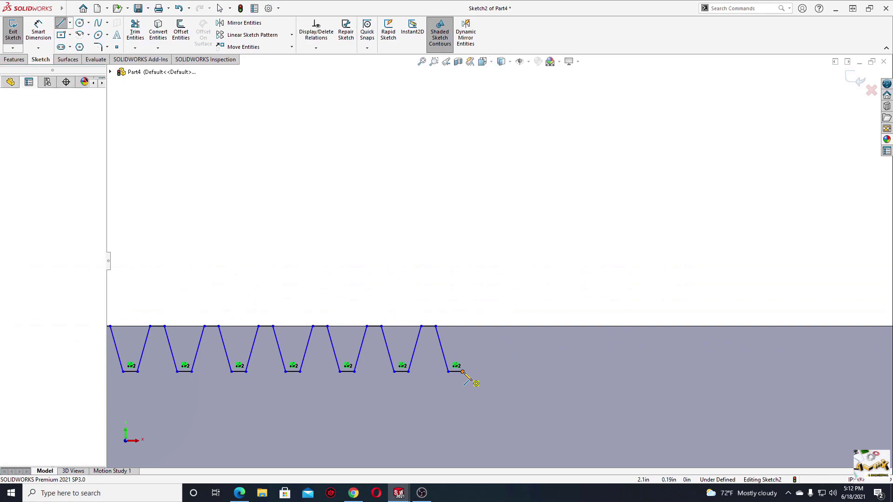
{"action": "left_click", "coordinate": [484, 326]}
{"action": "key", "text": "Escape"}
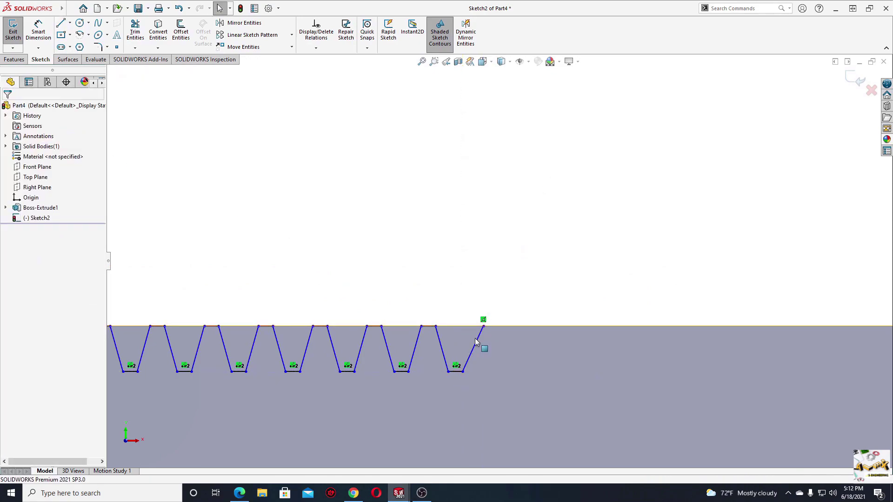
Step: Make the new closing line and a tooth side symmetric about the centreline
{"action": "left_click", "coordinate": [477, 344]}
{"action": "scroll", "coordinate": [477, 344], "scroll_direction": "up", "scroll_amount": 5}
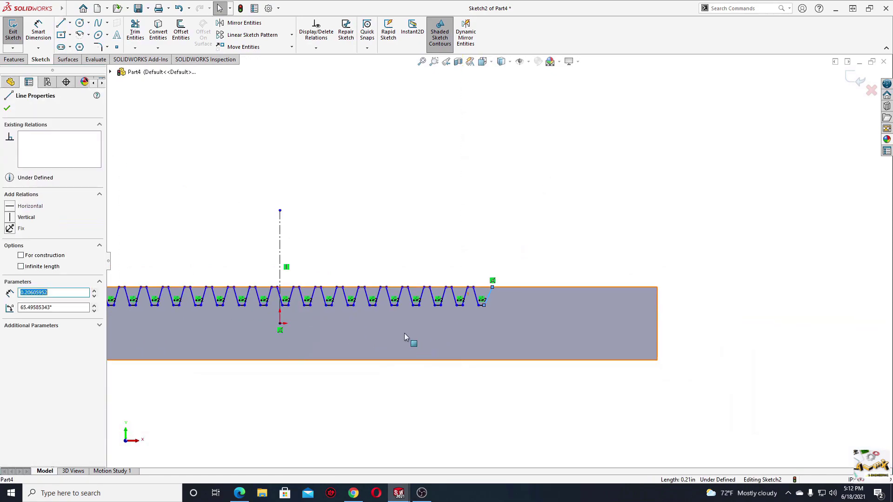
{"action": "left_click", "coordinate": [130, 329], "text": "ctrl"}
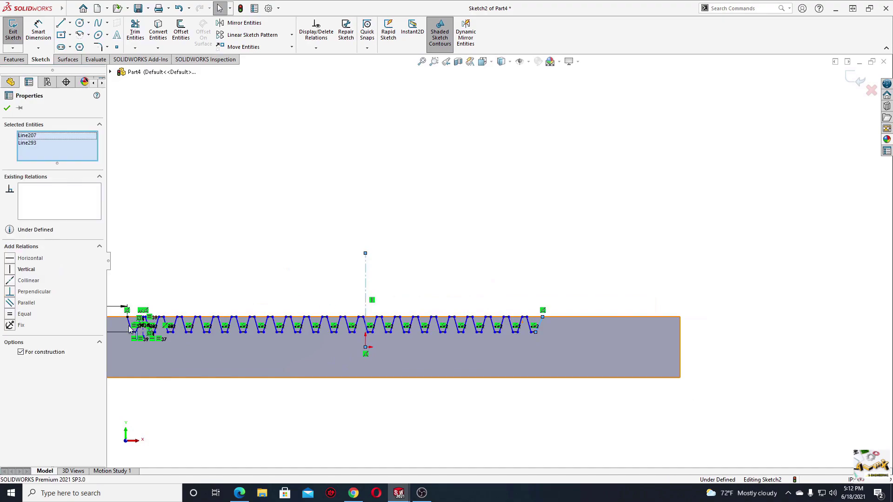
{"action": "left_click", "coordinate": [135, 325], "text": "ctrl"}
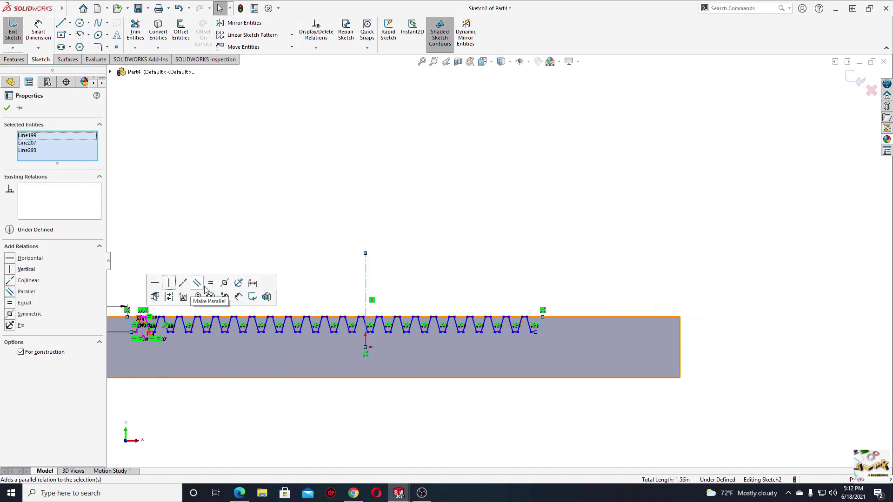
{"action": "left_click", "coordinate": [225, 284]}
{"action": "left_click", "coordinate": [289, 209]}
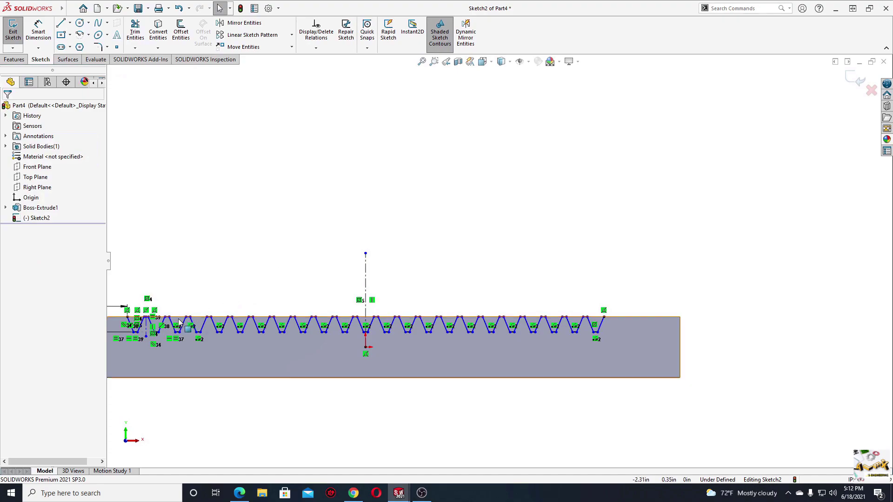
{"action": "scroll", "coordinate": [319, 338], "scroll_direction": "down", "scroll_amount": 3}
{"action": "scroll", "coordinate": [319, 338], "scroll_direction": "down", "scroll_amount": 2}
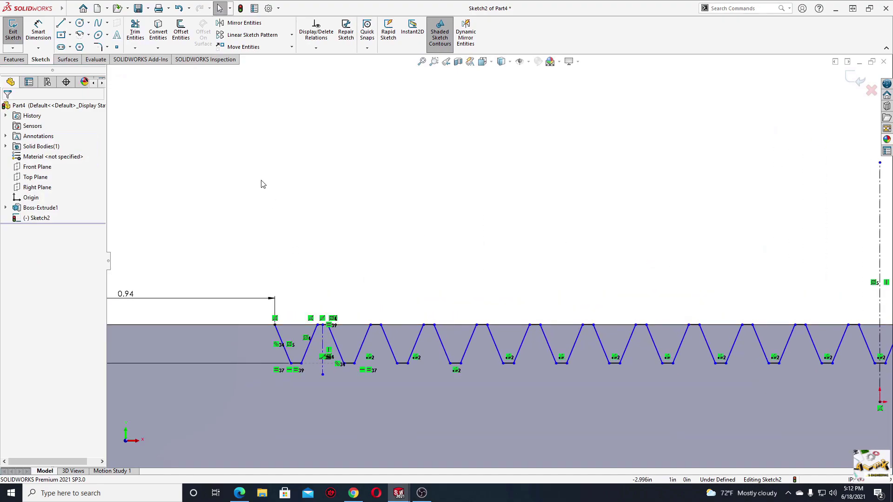
{"action": "left_click", "coordinate": [39, 31]}
Step: Dimension the gap between two adjacent tooth tops as 0.30 in
{"action": "scroll", "coordinate": [384, 302], "scroll_direction": "down", "scroll_amount": 2}
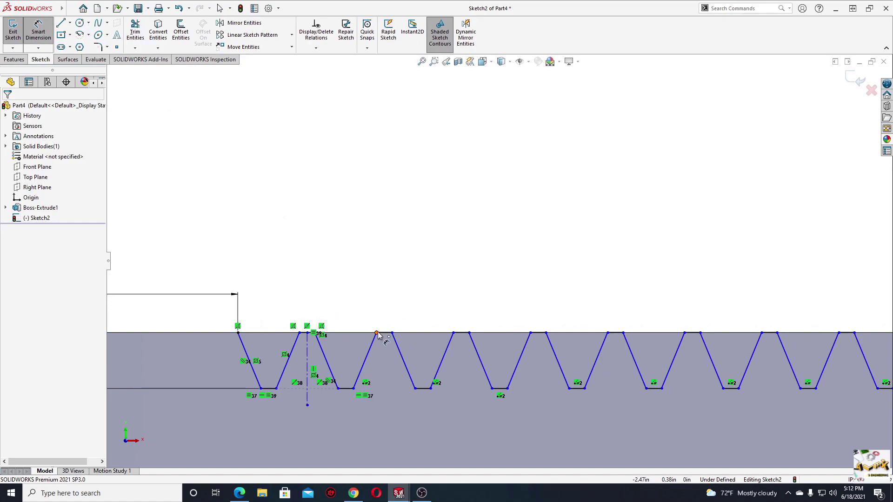
{"action": "left_click", "coordinate": [377, 334]}
{"action": "left_click", "coordinate": [469, 333]}
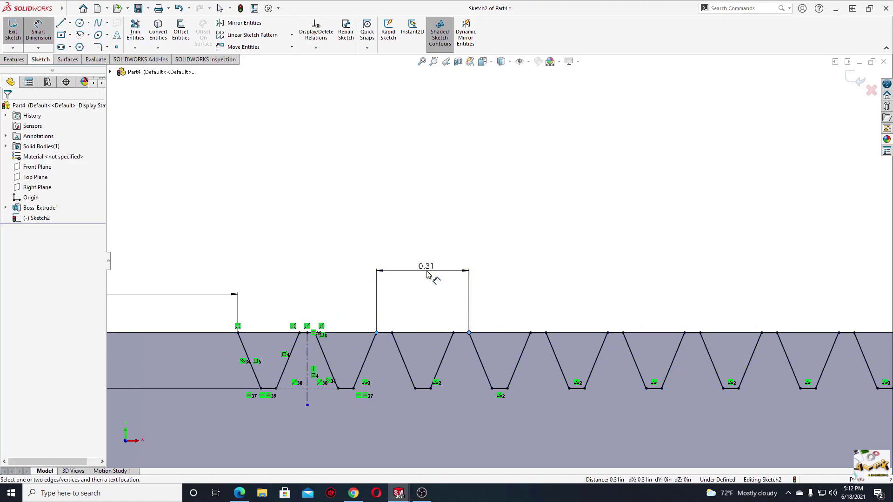
{"action": "left_click", "coordinate": [428, 275]}
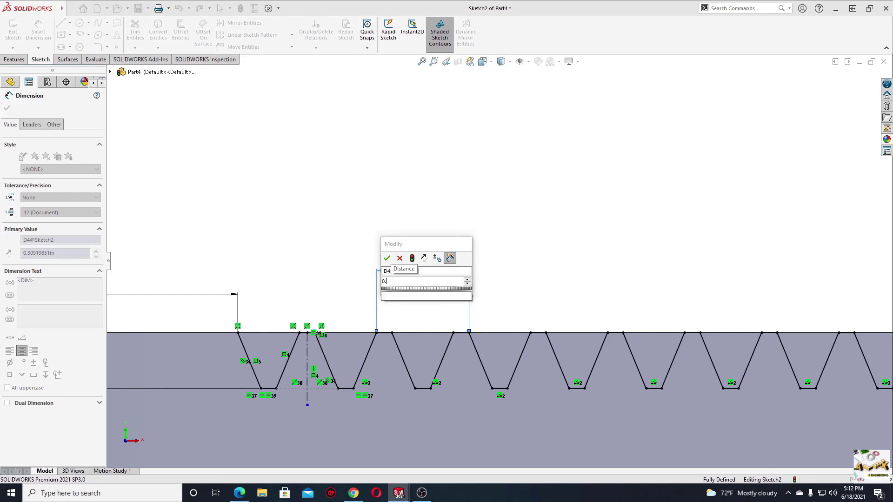
{"action": "key", "text": "Return"}
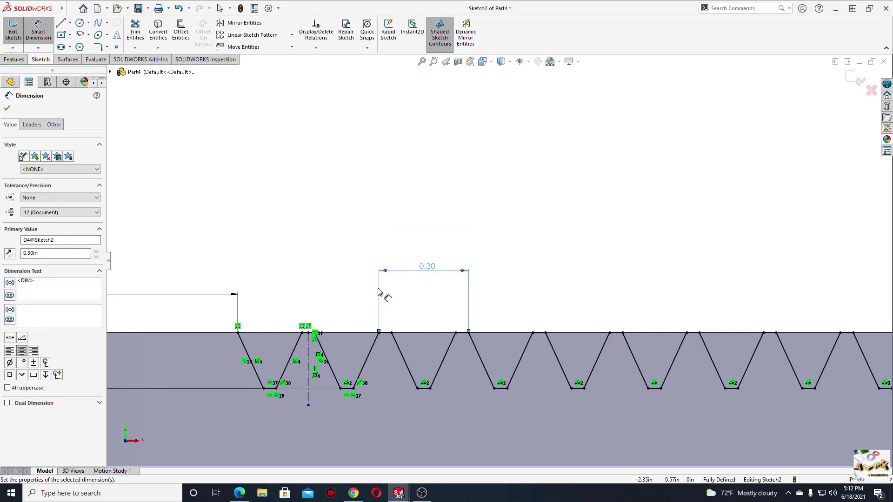
Step: Try an angle dimension between a groove's slanted sides, then abandon it
{"action": "left_click", "coordinate": [389, 334]}
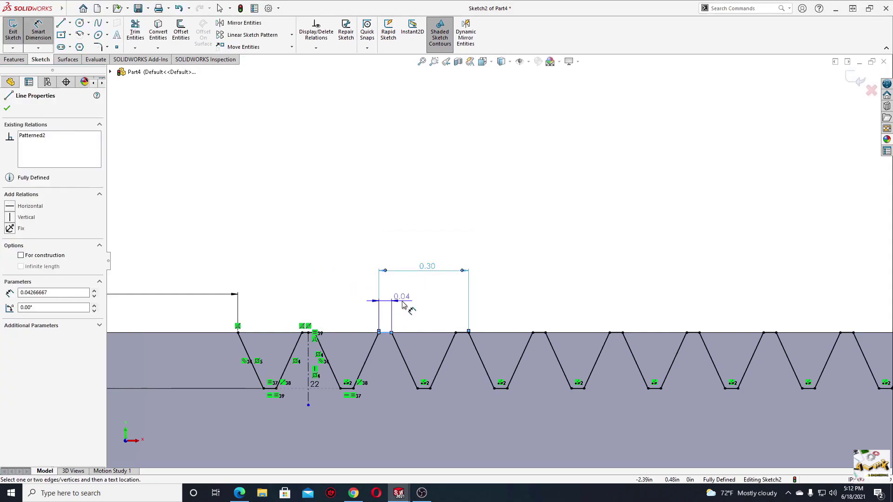
{"action": "left_click", "coordinate": [402, 318]}
{"action": "left_click", "coordinate": [370, 358]}
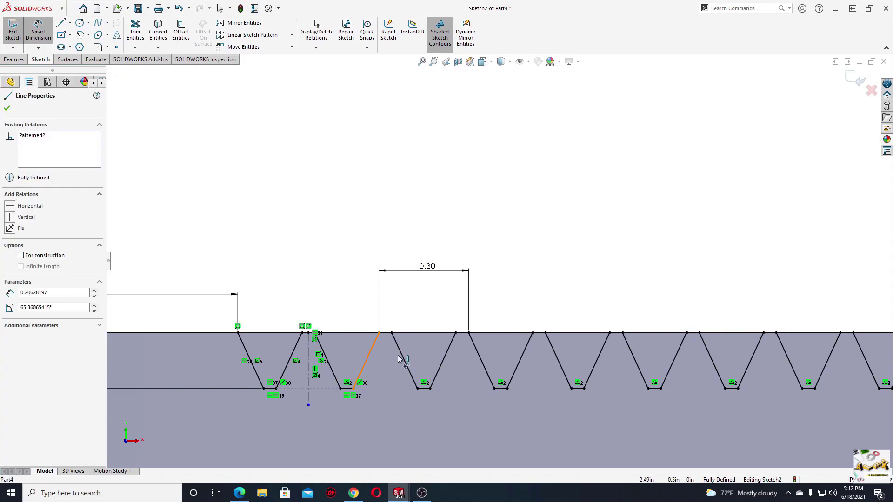
{"action": "left_click", "coordinate": [402, 358]}
{"action": "key", "text": "Escape"}
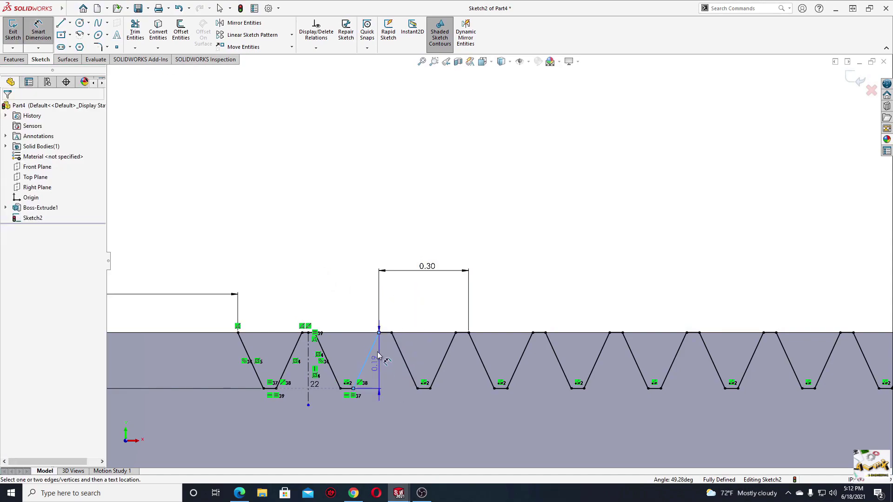
{"action": "scroll", "coordinate": [319, 257], "scroll_direction": "up", "scroll_amount": 3}
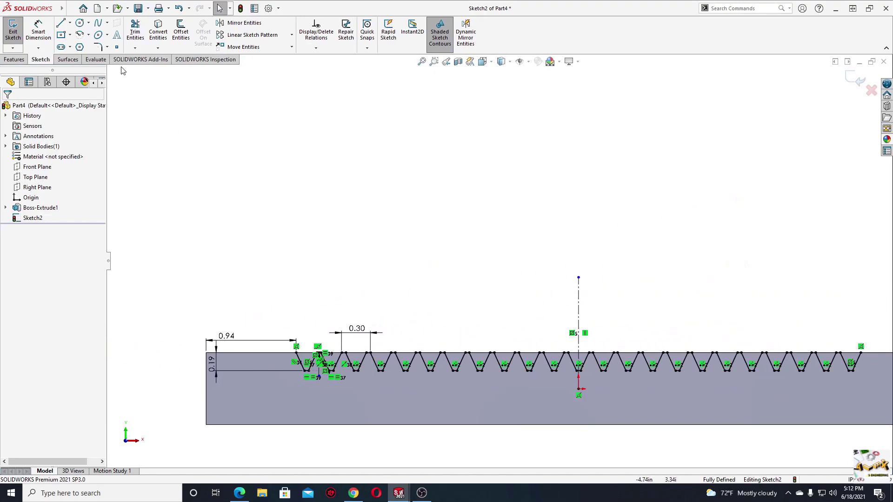
Step: Draw a vertical line at the left end, a top line, and a vertical line down at the right end
{"action": "left_click", "coordinate": [61, 23]}
{"action": "scroll", "coordinate": [343, 360], "scroll_direction": "down", "scroll_amount": 3}
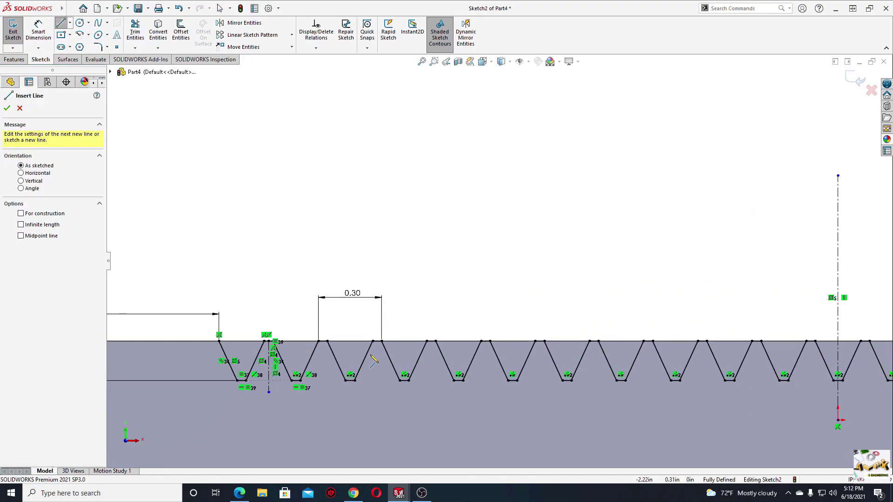
{"action": "left_click", "coordinate": [240, 338]}
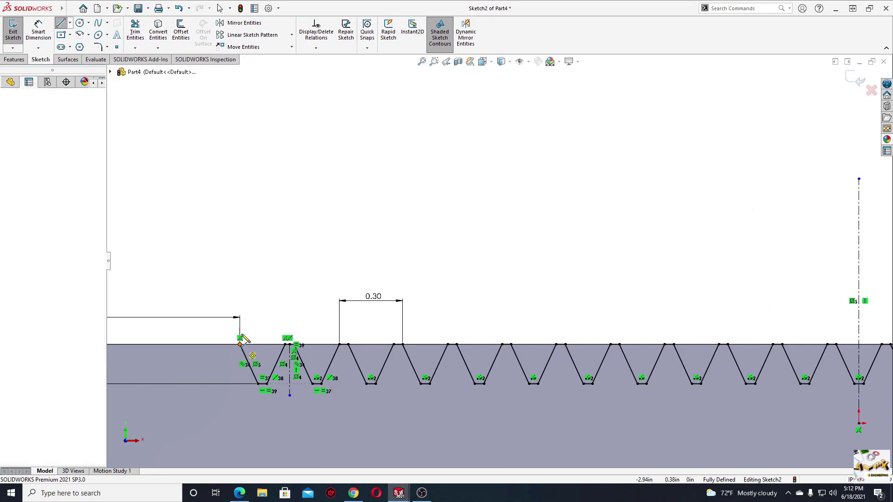
{"action": "left_click", "coordinate": [247, 262]}
{"action": "middle_click_drag", "start_coordinate": [698, 279], "coordinate": [242, 279], "text": "ctrl"}
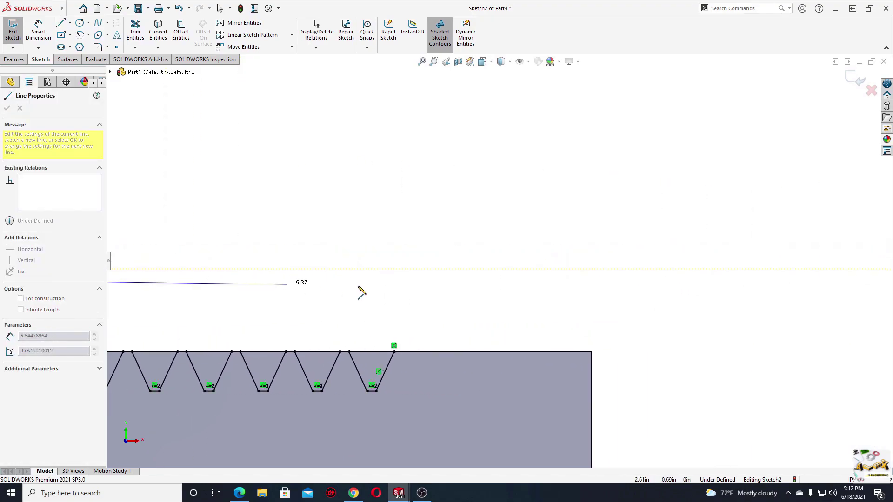
{"action": "left_click", "coordinate": [394, 269]}
{"action": "left_click", "coordinate": [394, 346]}
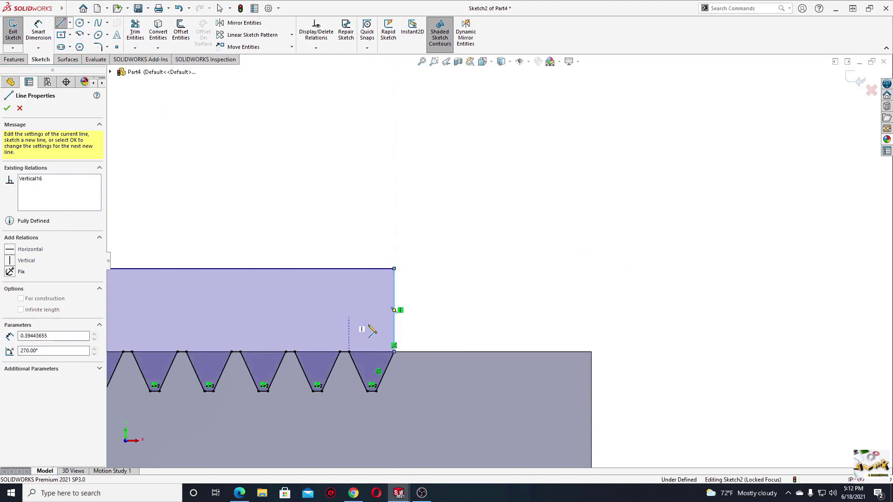
{"action": "key", "text": "Escape"}
{"action": "scroll", "coordinate": [354, 327], "scroll_direction": "up", "scroll_amount": 5}
{"action": "middle_click_drag", "start_coordinate": [300, 303], "coordinate": [541, 366], "text": "ctrl"}
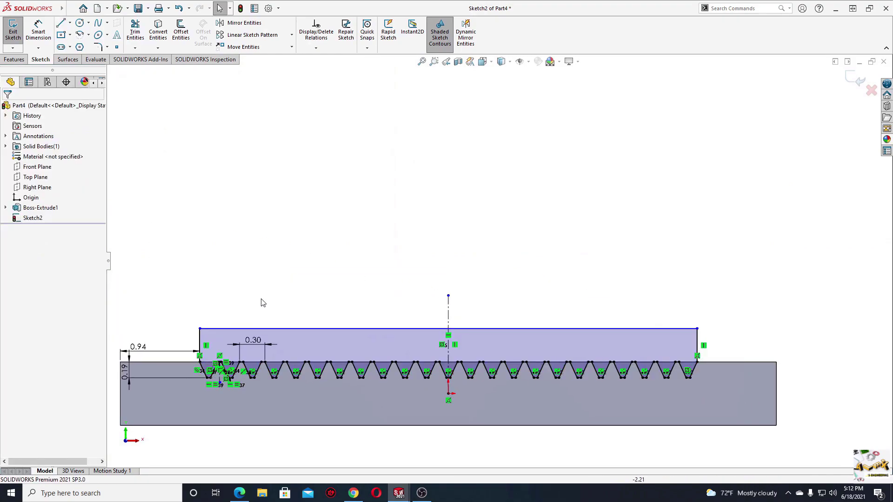
Step: Create Cut-Extrude1 from the tooth sketch with an Up To Next end condition
{"action": "left_click", "coordinate": [17, 60]}
{"action": "left_click", "coordinate": [139, 29]}
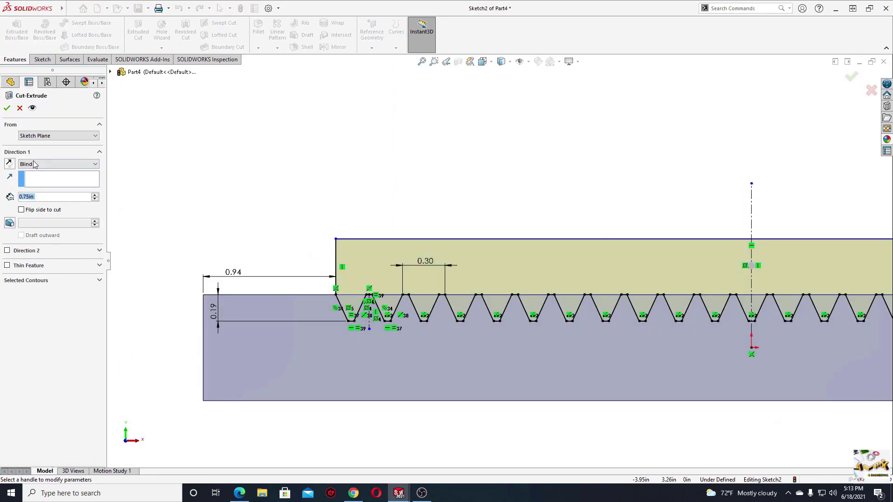
{"action": "left_click", "coordinate": [34, 164]}
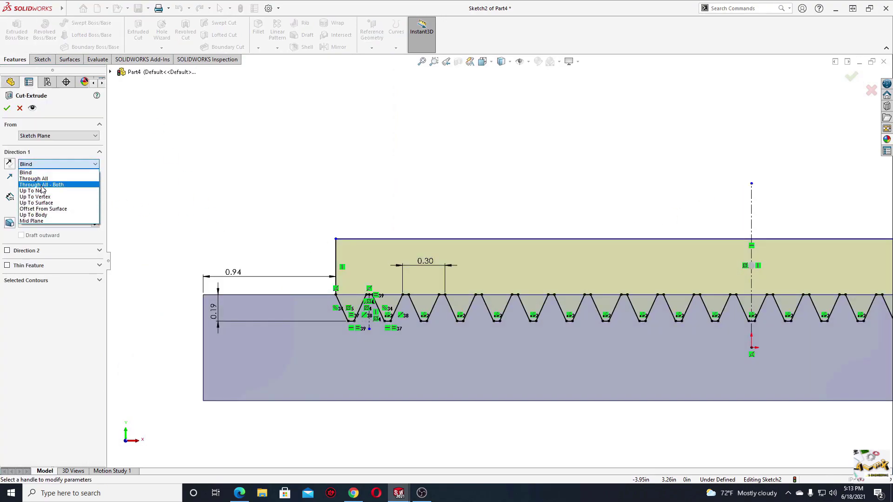
{"action": "left_click", "coordinate": [35, 191]}
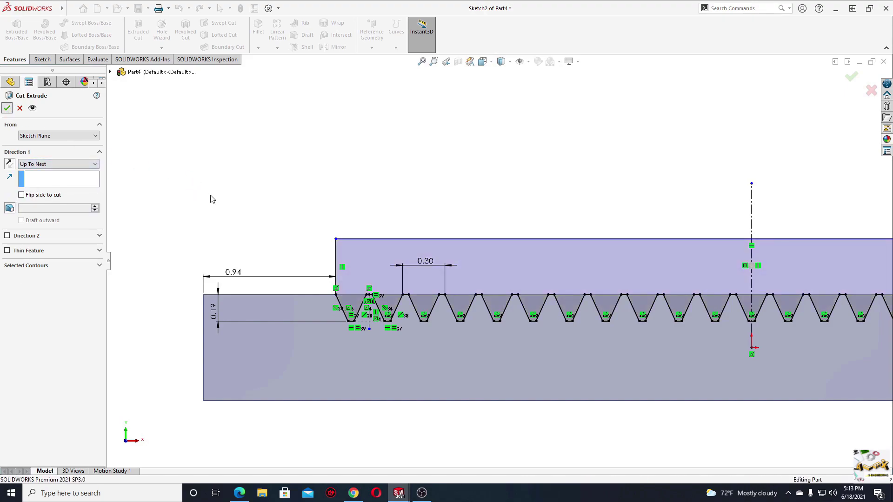
{"action": "key", "text": "Return"}
{"action": "mouse_move", "coordinate": [209, 199]}
{"action": "middle_mouse_down"}
{"action": "mouse_move", "coordinate": [268, 255]}
{"action": "mouse_move", "coordinate": [301, 337]}
{"action": "mouse_move", "coordinate": [325, 313]}
{"action": "mouse_move", "coordinate": [308, 274]}
{"action": "mouse_move", "coordinate": [249, 397]}
{"action": "mouse_move", "coordinate": [417, 310]}
{"action": "mouse_move", "coordinate": [378, 258]}
{"action": "mouse_move", "coordinate": [404, 350]}
{"action": "middle_mouse_up"}
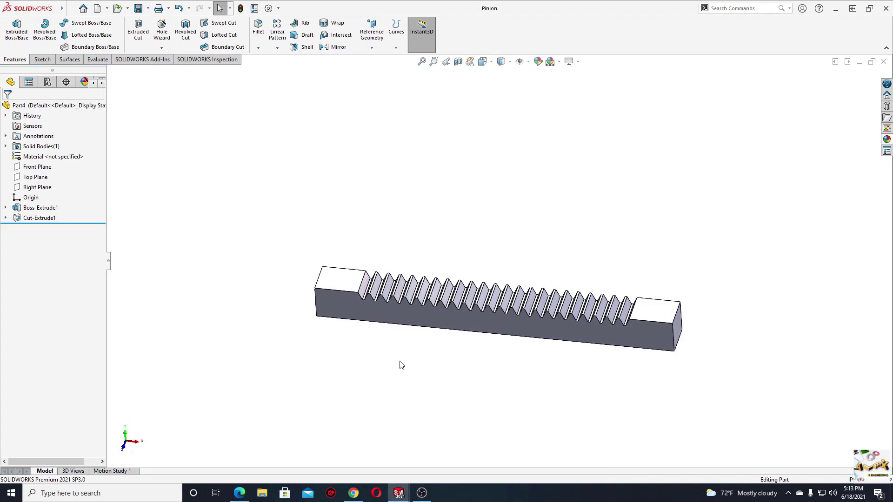
Step: Return from the pinion to the rack document and start Sketch3 on its front face
{"action": "middle_click_drag", "start_coordinate": [395, 351], "coordinate": [394, 348]}
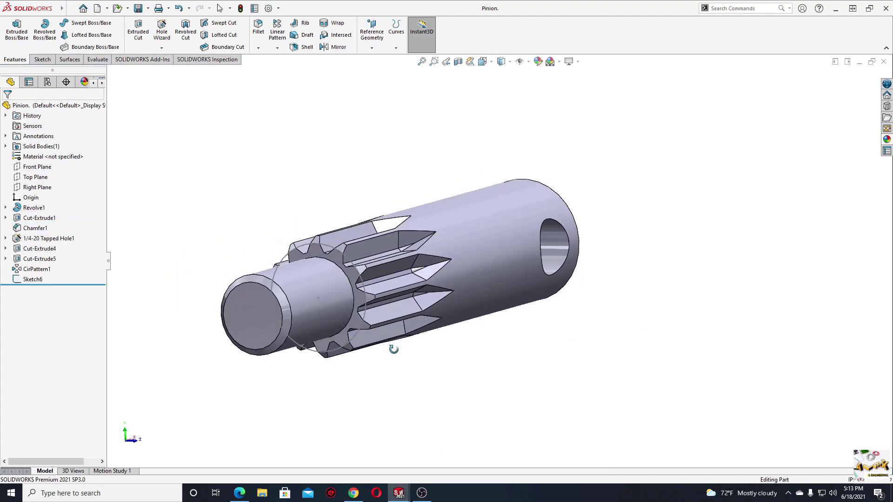
{"action": "key", "text": "Escape"}
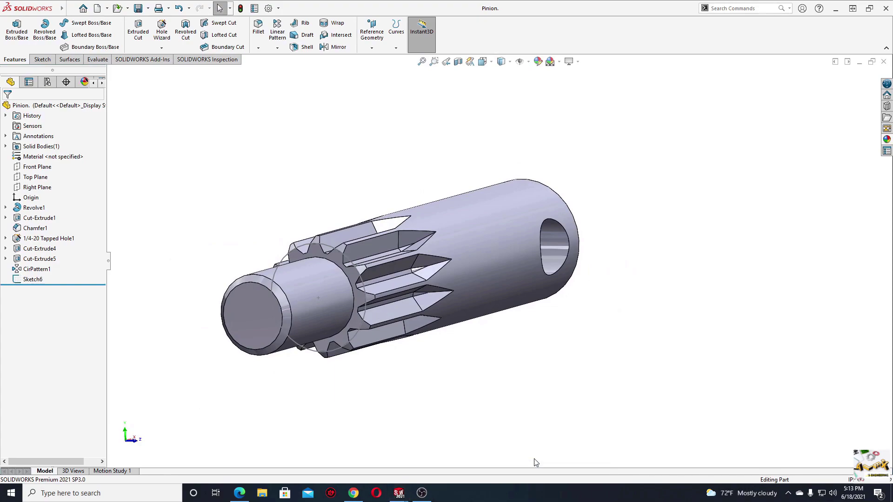
{"action": "key", "text": "ctrl+Tab"}
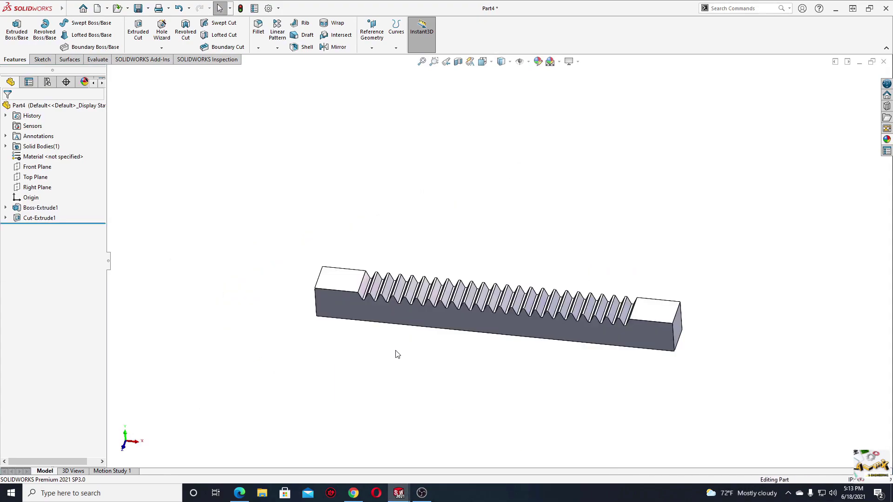
{"action": "left_click", "coordinate": [321, 337]}
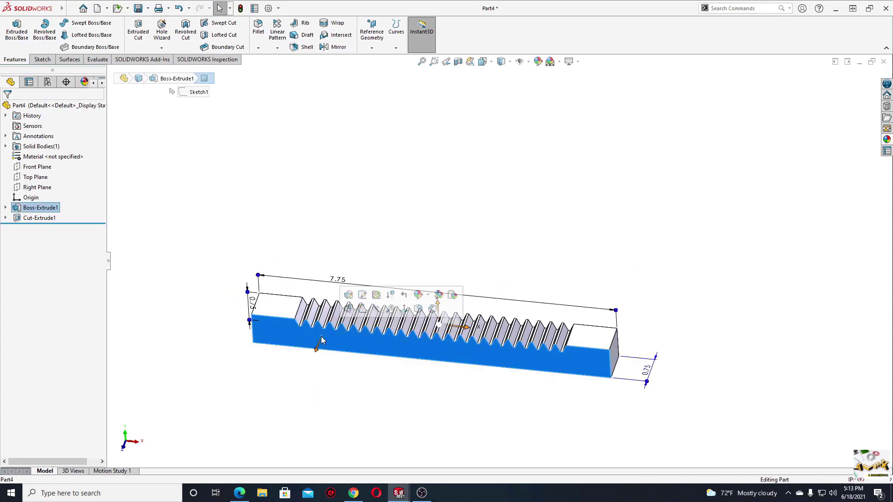
{"action": "left_click", "coordinate": [362, 309]}
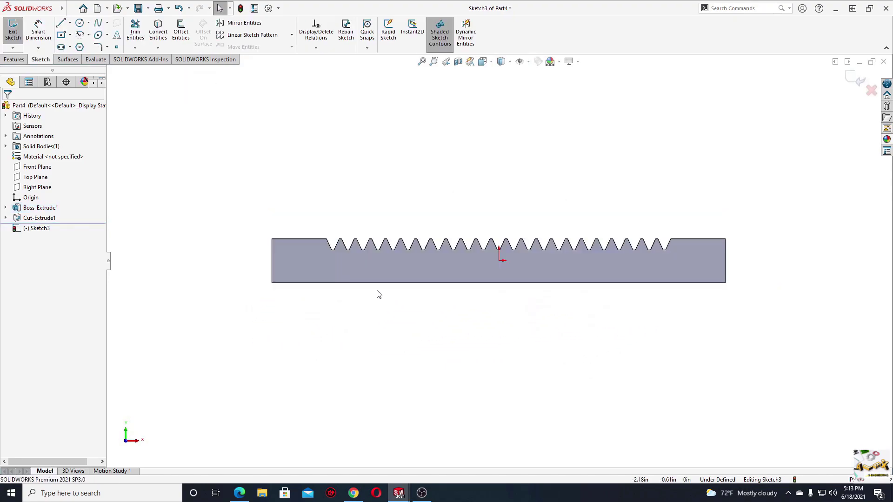
Step: Draw a horizontal line across the rack face from its left to right edge
{"action": "left_click", "coordinate": [60, 23]}
{"action": "left_click", "coordinate": [148, 302]}
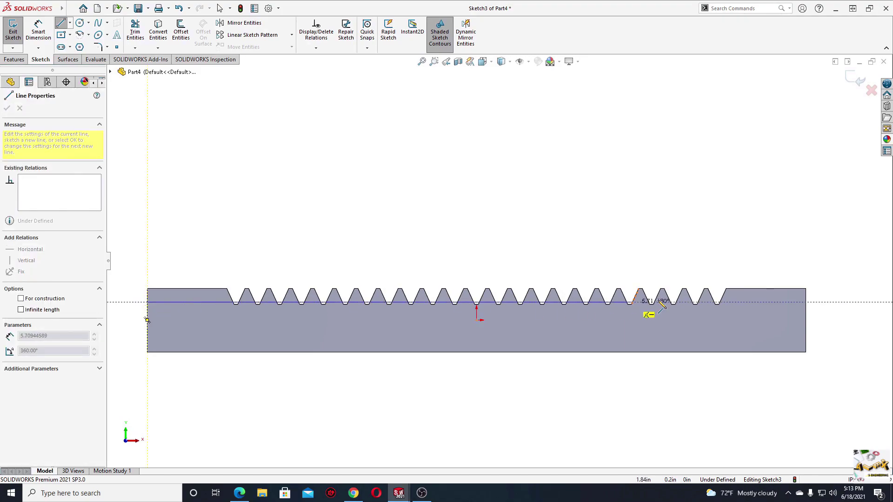
{"action": "left_click", "coordinate": [807, 304]}
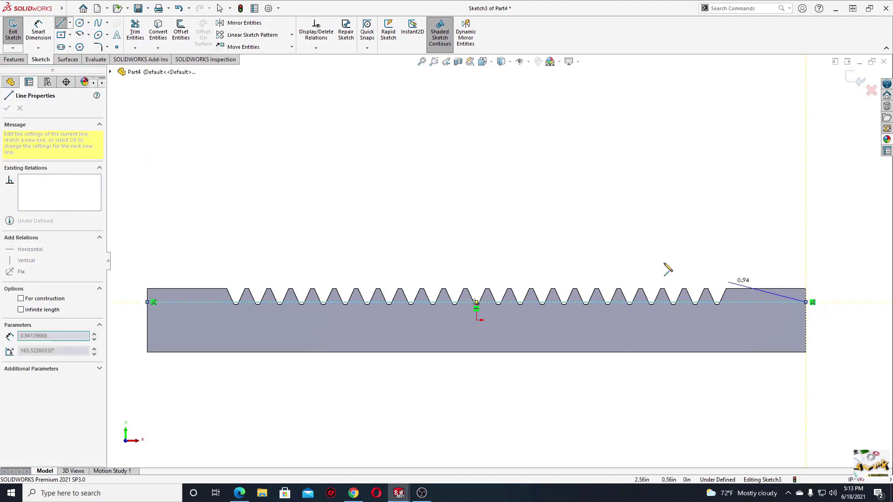
{"action": "key", "text": "Escape"}
{"action": "middle_click_drag", "start_coordinate": [348, 252], "coordinate": [349, 252], "text": "ctrl"}
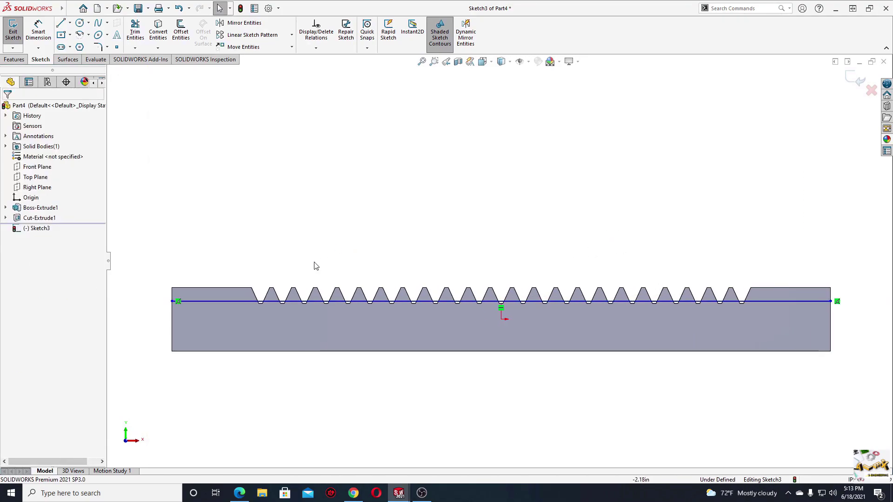
Step: Dimension the line 0.64 in above the rack's bottom edge
{"action": "left_click", "coordinate": [38, 32]}
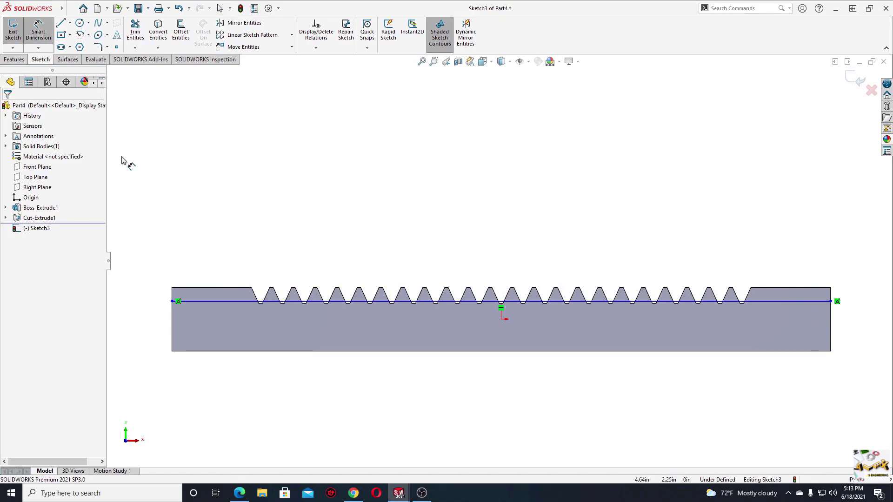
{"action": "left_click", "coordinate": [205, 301]}
{"action": "left_click", "coordinate": [214, 351]}
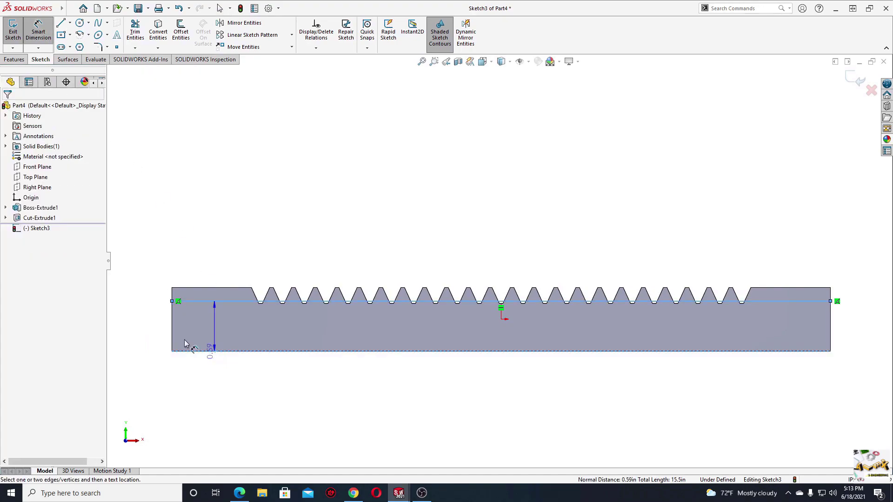
{"action": "left_click", "coordinate": [158, 331]}
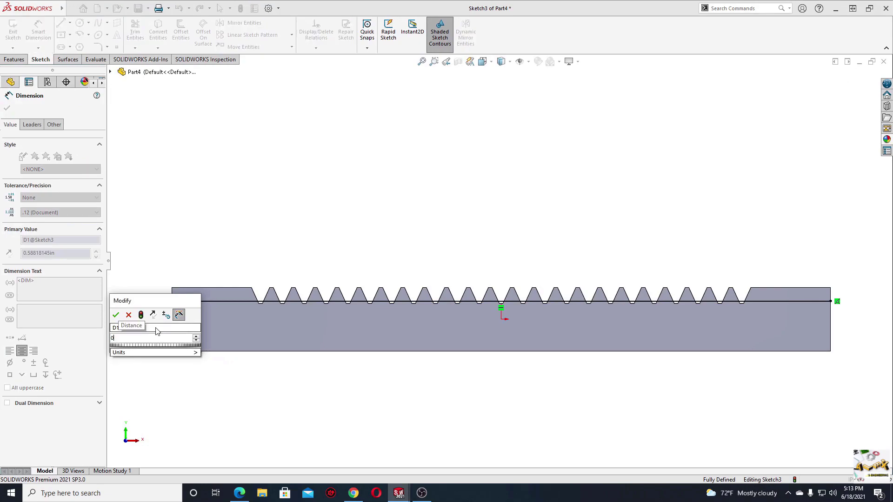
{"action": "type", "text": "0.64"}
{"action": "key", "text": "Return"}
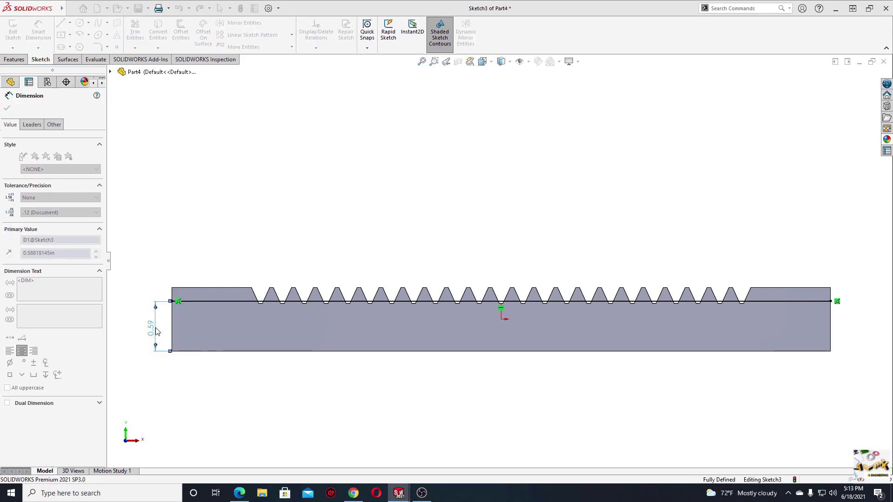
{"action": "middle_click_drag", "start_coordinate": [247, 321], "coordinate": [261, 324], "text": "ctrl"}
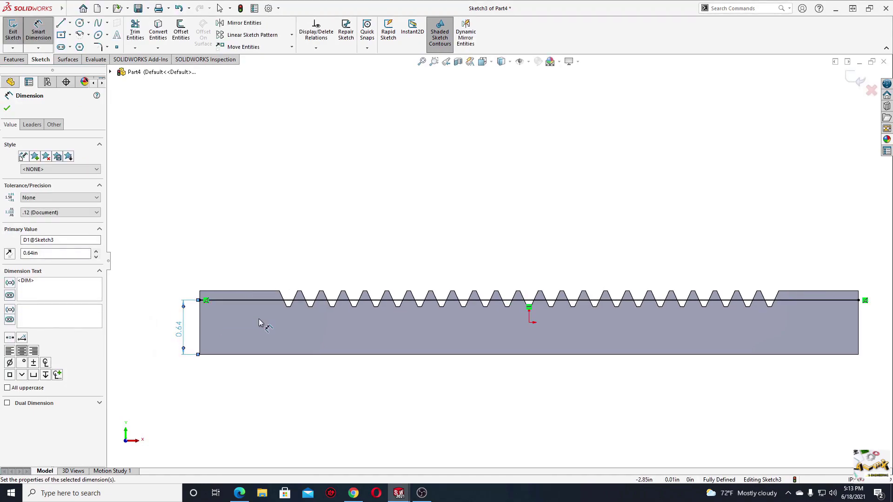
{"action": "right_click", "coordinate": [182, 221]}
{"action": "left_click", "coordinate": [186, 245]}
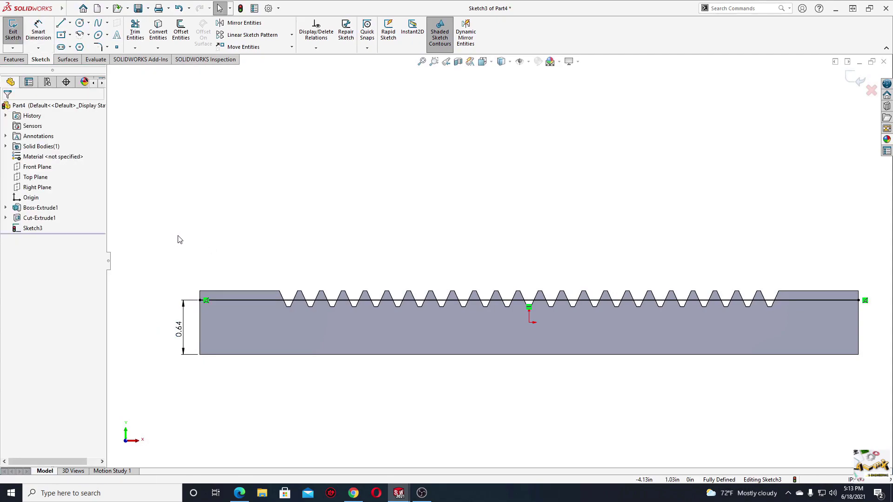
Step: Change the line's height dimension from 0.64 to 0.68 in
{"action": "double_click", "coordinate": [181, 336]}
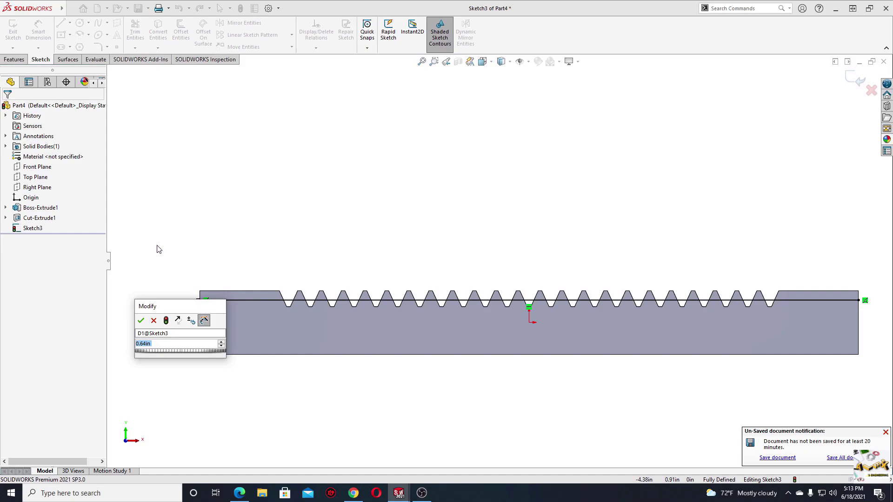
{"action": "type", "text": "0.68"}
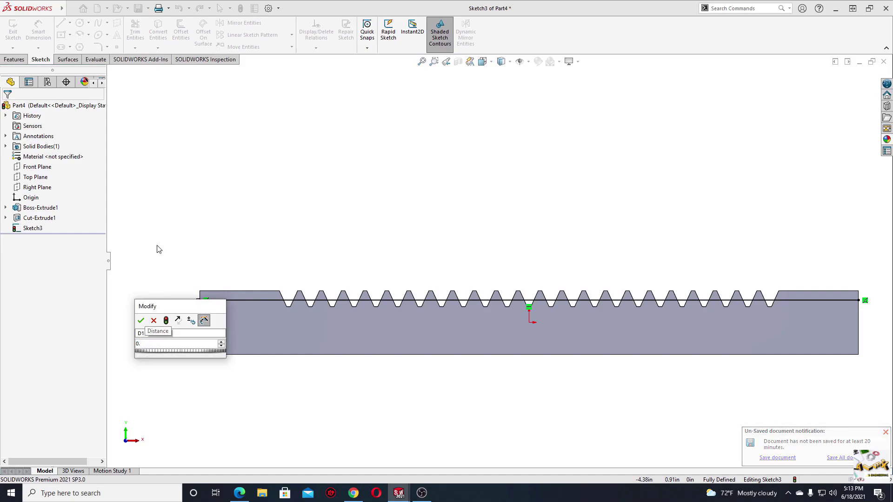
{"action": "key", "text": "Escape"}
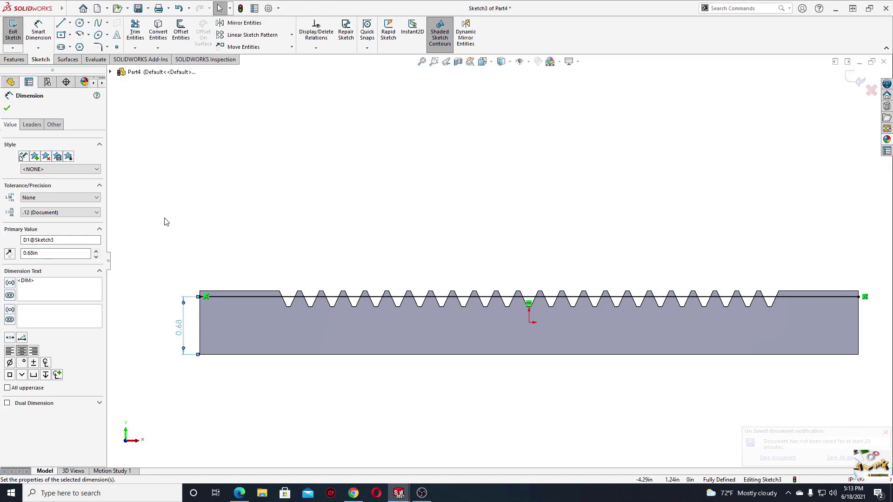
{"action": "left_click", "coordinate": [8, 109]}
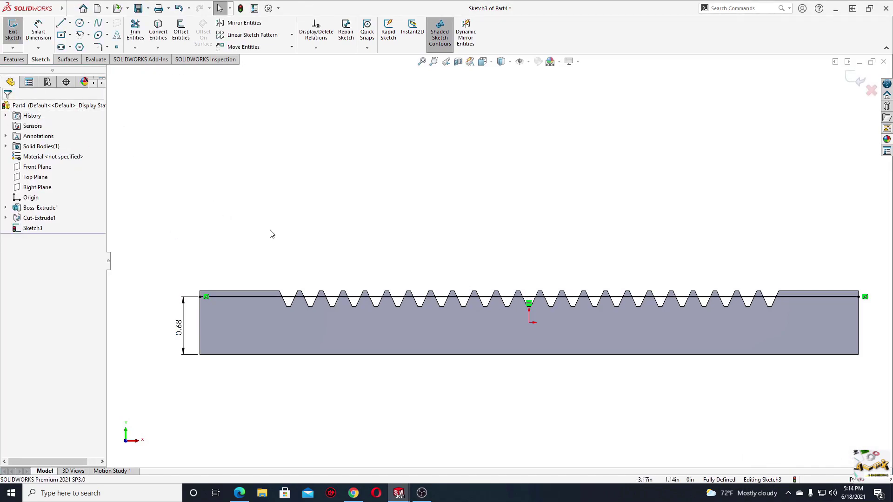
{"action": "middle_click_drag", "start_coordinate": [359, 247], "coordinate": [382, 319]}
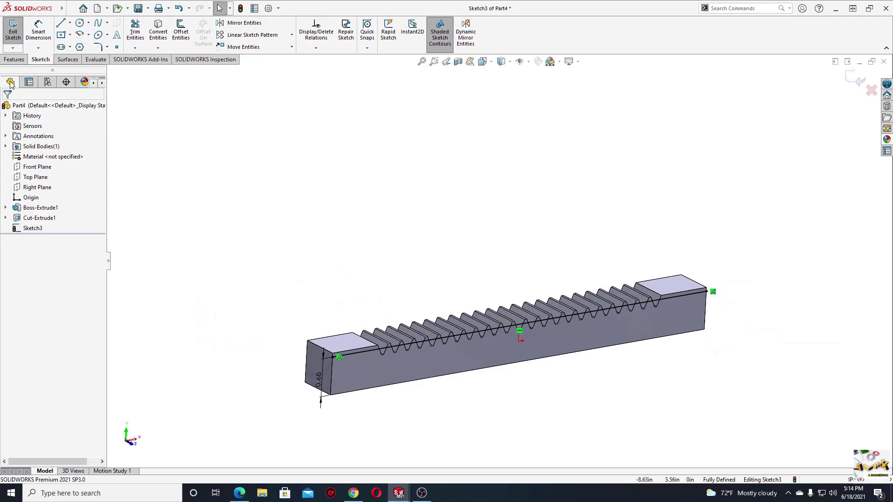
Step: Exit Sketch3 and orbit the rack to view it from another side
{"action": "left_click", "coordinate": [12, 29]}
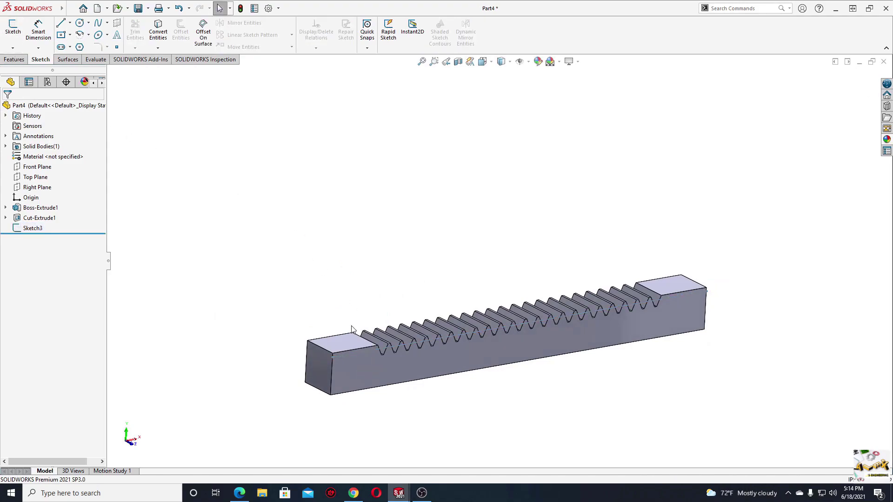
{"action": "mouse_move", "coordinate": [351, 331]}
{"action": "middle_mouse_down"}
{"action": "mouse_move", "coordinate": [469, 321]}
{"action": "mouse_move", "coordinate": [424, 359]}
{"action": "middle_mouse_up"}
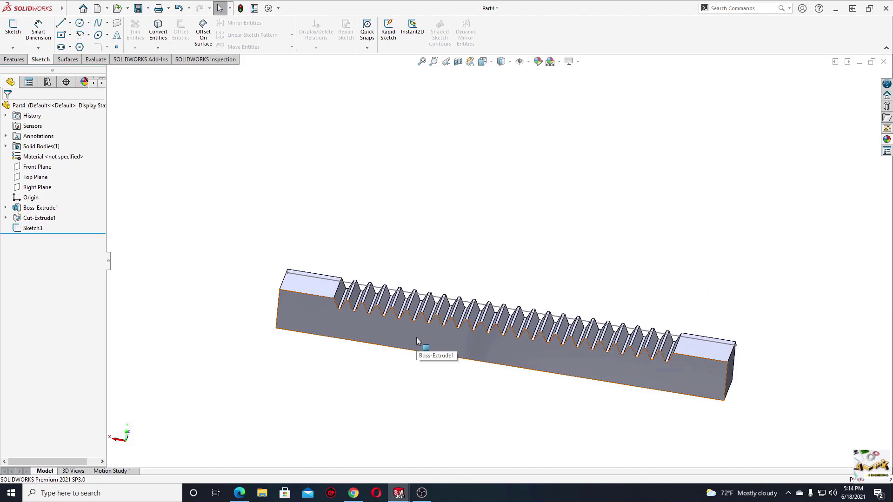
{"action": "mouse_move", "coordinate": [417, 337]}
{"action": "middle_mouse_down"}
{"action": "mouse_move", "coordinate": [303, 271]}
{"action": "mouse_move", "coordinate": [279, 315]}
{"action": "middle_mouse_up"}
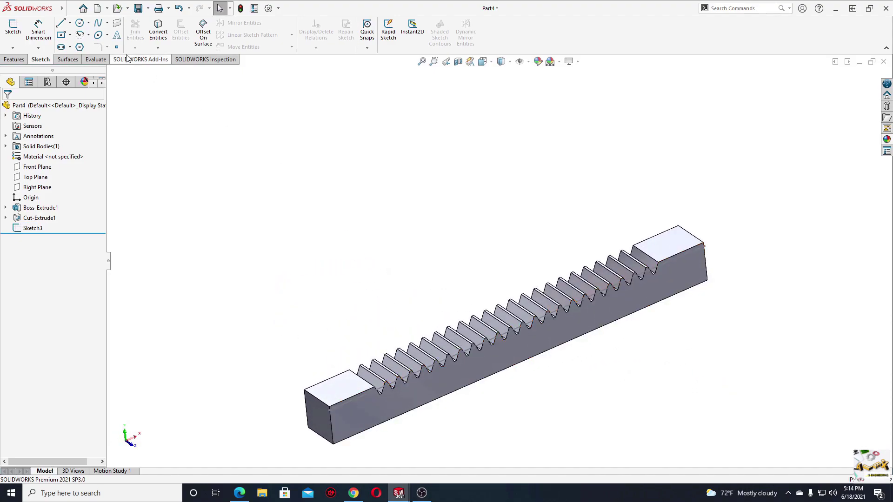
Step: Create Plane1 parallel to Top Plane through the Sketch3 line
{"action": "left_click", "coordinate": [15, 59]}
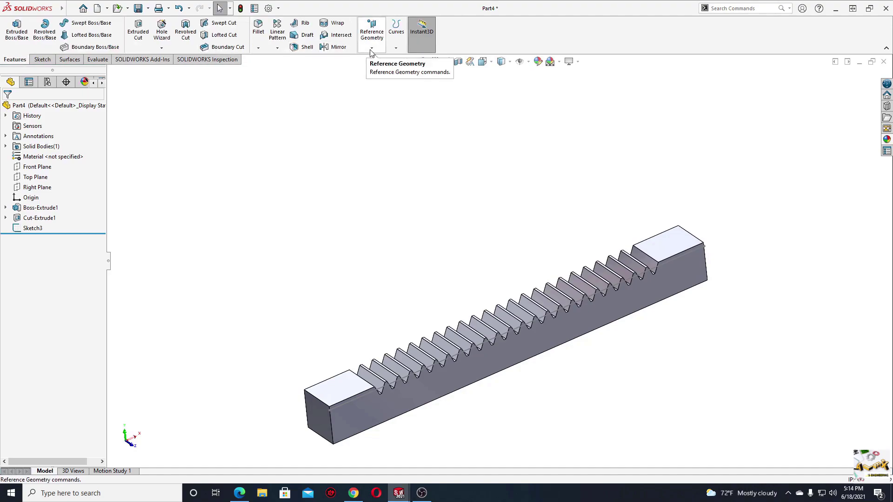
{"action": "left_click", "coordinate": [372, 49]}
{"action": "left_click", "coordinate": [378, 60]}
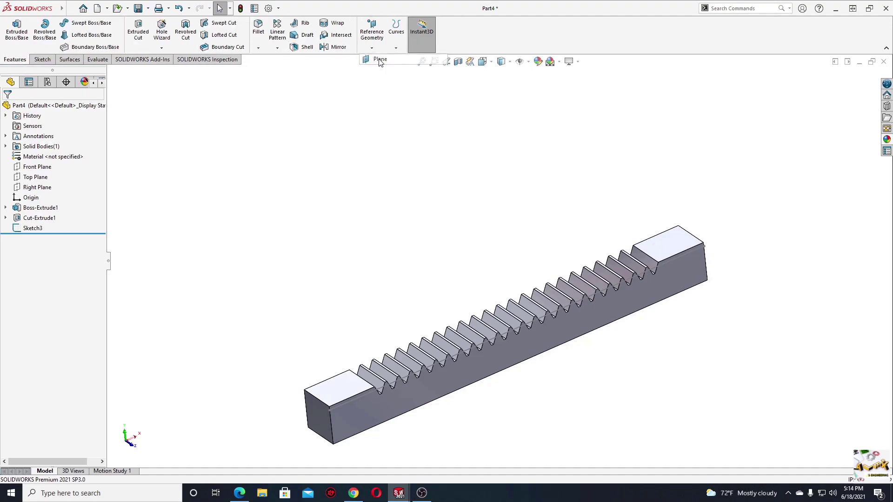
{"action": "middle_click_drag", "start_coordinate": [420, 300], "coordinate": [372, 247], "text": "ctrl"}
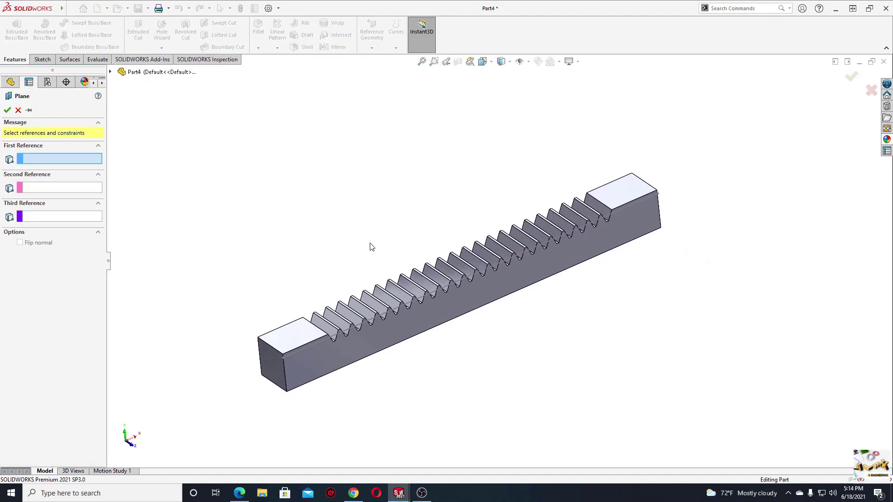
{"action": "left_click", "coordinate": [110, 72]}
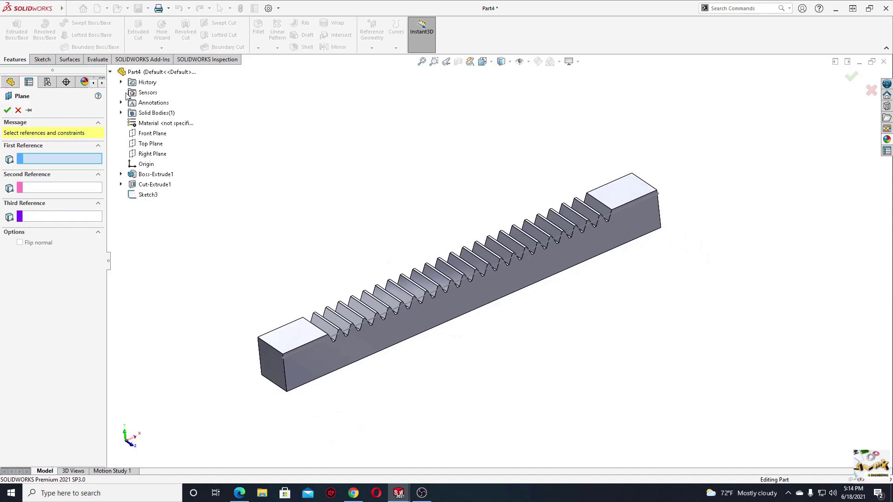
{"action": "left_click", "coordinate": [154, 145]}
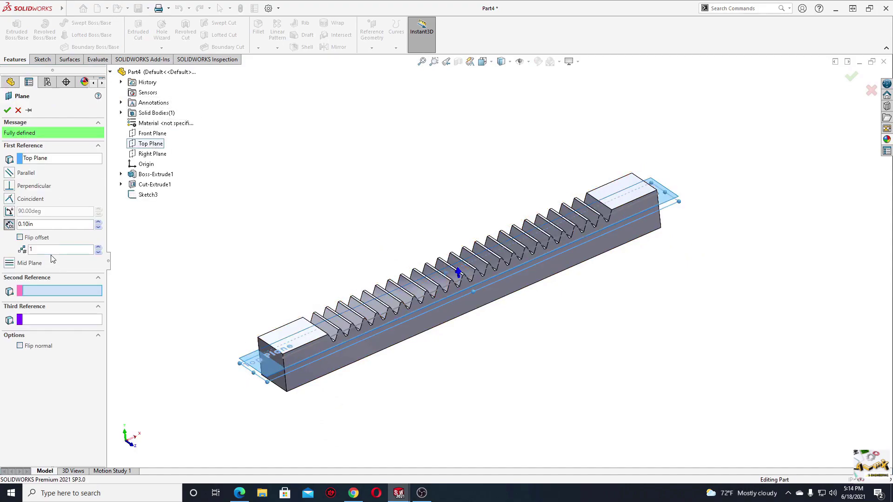
{"action": "left_click", "coordinate": [319, 343]}
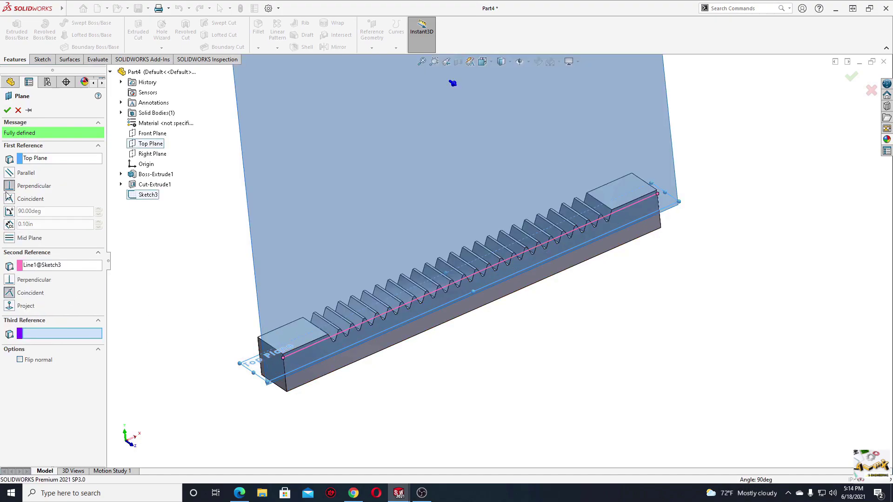
{"action": "left_click", "coordinate": [10, 173]}
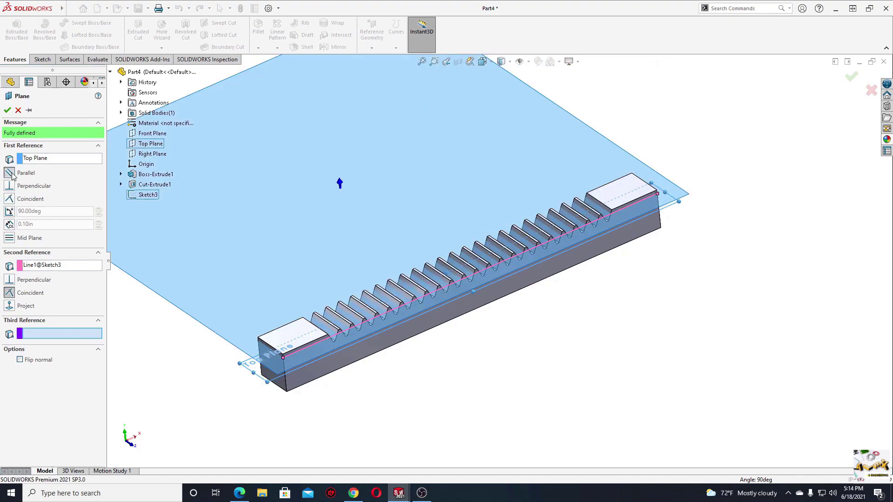
{"action": "left_click", "coordinate": [8, 111]}
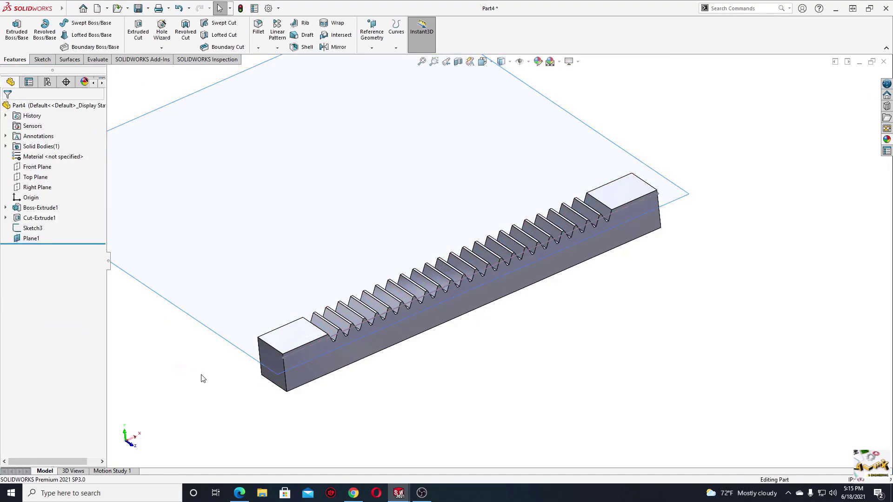
Step: Hide Plane1 and turn the rack slightly to a new viewing angle
{"action": "scroll", "coordinate": [247, 386], "scroll_direction": "down", "scroll_amount": 2}
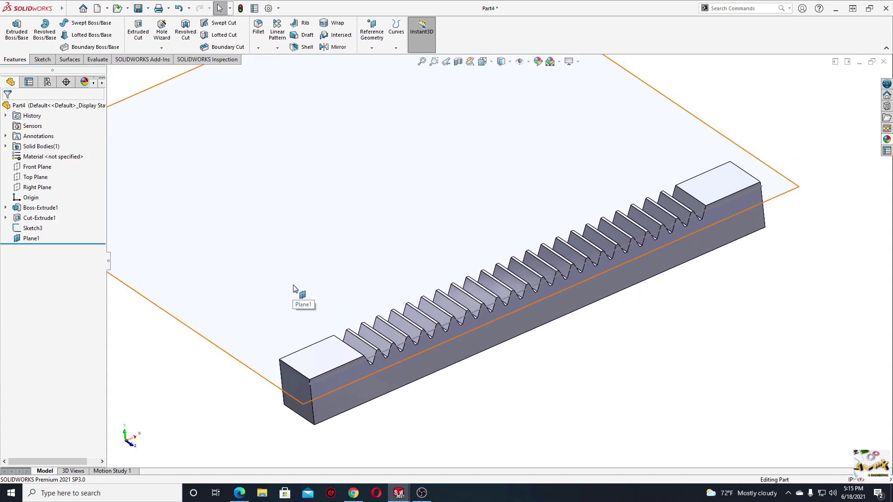
{"action": "scroll", "coordinate": [294, 289], "scroll_direction": "up", "scroll_amount": 3}
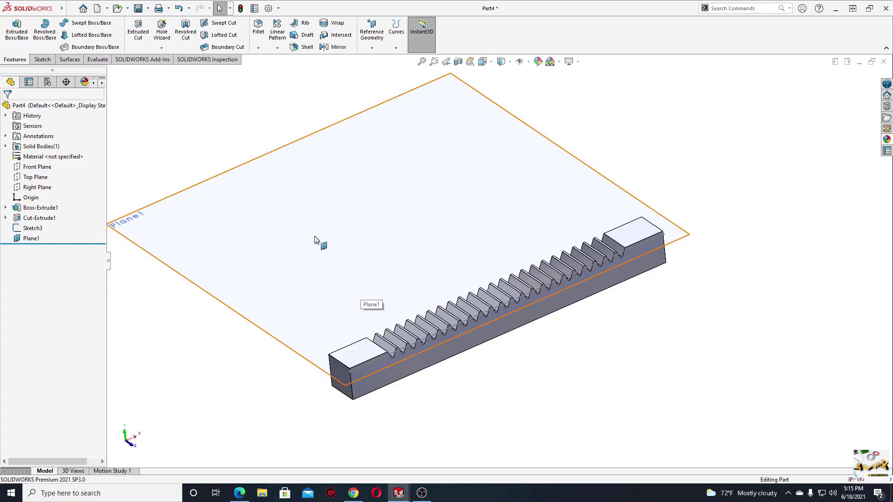
{"action": "mouse_move", "coordinate": [256, 257]}
{"action": "middle_mouse_down"}
{"action": "mouse_move", "coordinate": [239, 329]}
{"action": "mouse_move", "coordinate": [273, 329]}
{"action": "mouse_move", "coordinate": [277, 309]}
{"action": "mouse_move", "coordinate": [236, 254]}
{"action": "middle_mouse_up"}
{"action": "right_click", "coordinate": [254, 241]}
{"action": "left_click", "coordinate": [292, 229]}
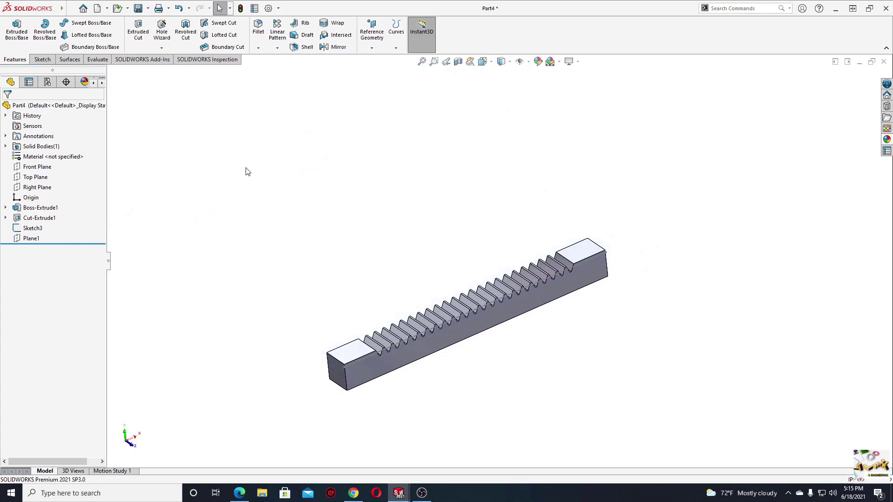
{"action": "middle_click_drag", "start_coordinate": [327, 239], "coordinate": [339, 227]}
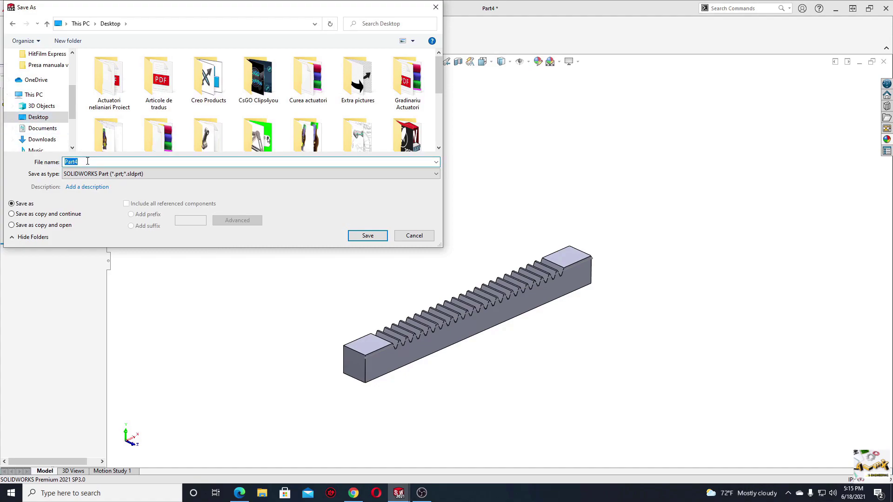
Step: Save the rack part under the file name Rack
{"action": "type", "text": "Rack"}
{"action": "key", "text": "Return"}
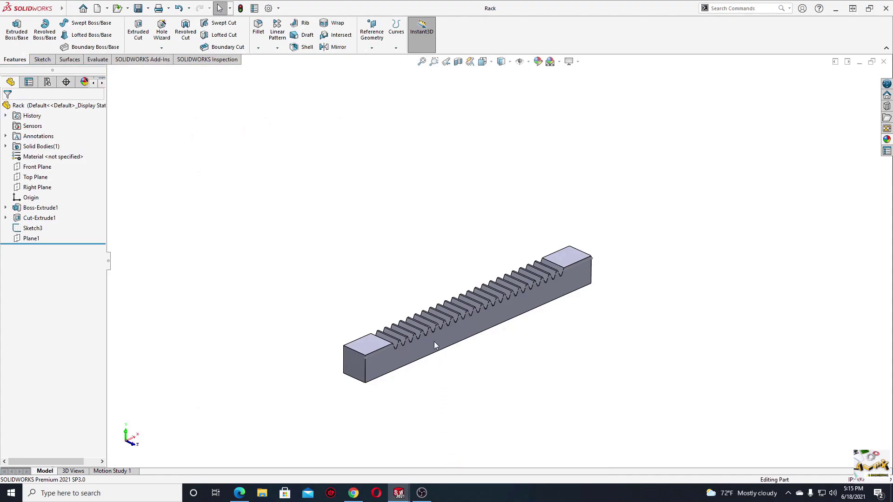
{"action": "key", "text": "ctrl+Tab"}
Step: Orbit the Pinion shaft so its tapped-hole end faces the viewer
{"action": "mouse_move", "coordinate": [456, 333]}
{"action": "middle_mouse_down"}
{"action": "mouse_move", "coordinate": [386, 353]}
{"action": "mouse_move", "coordinate": [343, 399]}
{"action": "mouse_move", "coordinate": [479, 335]}
{"action": "mouse_move", "coordinate": [334, 403]}
{"action": "mouse_move", "coordinate": [419, 355]}
{"action": "mouse_move", "coordinate": [381, 406]}
{"action": "middle_mouse_up"}
{"action": "mouse_move", "coordinate": [476, 347]}
{"action": "middle_mouse_down"}
{"action": "mouse_move", "coordinate": [565, 341]}
{"action": "mouse_move", "coordinate": [675, 366]}
{"action": "mouse_move", "coordinate": [774, 369]}
{"action": "mouse_move", "coordinate": [747, 391]}
{"action": "mouse_move", "coordinate": [348, 289]}
{"action": "mouse_move", "coordinate": [389, 323]}
{"action": "middle_mouse_up"}
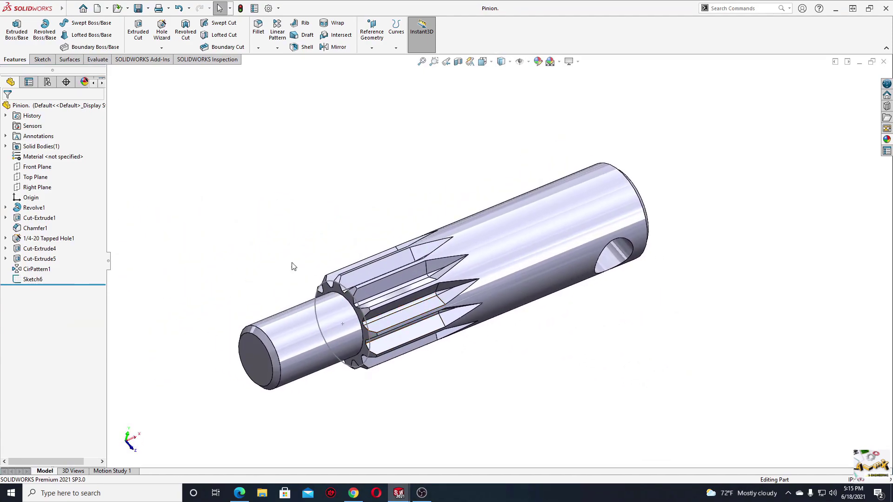